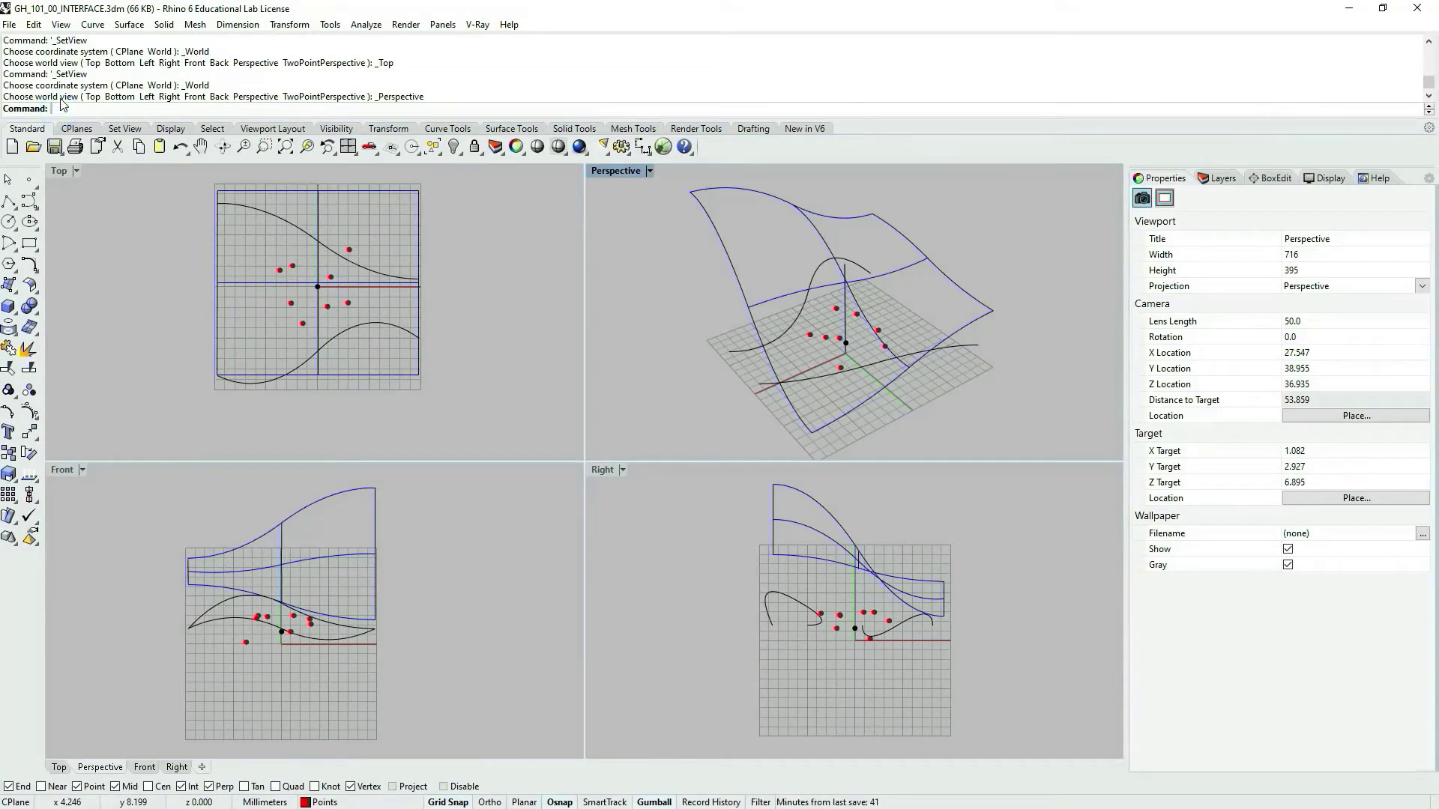
Open the Named CPlanes panel, dock it between the viewports and the Properties panel, and widen it.
text(Naked)
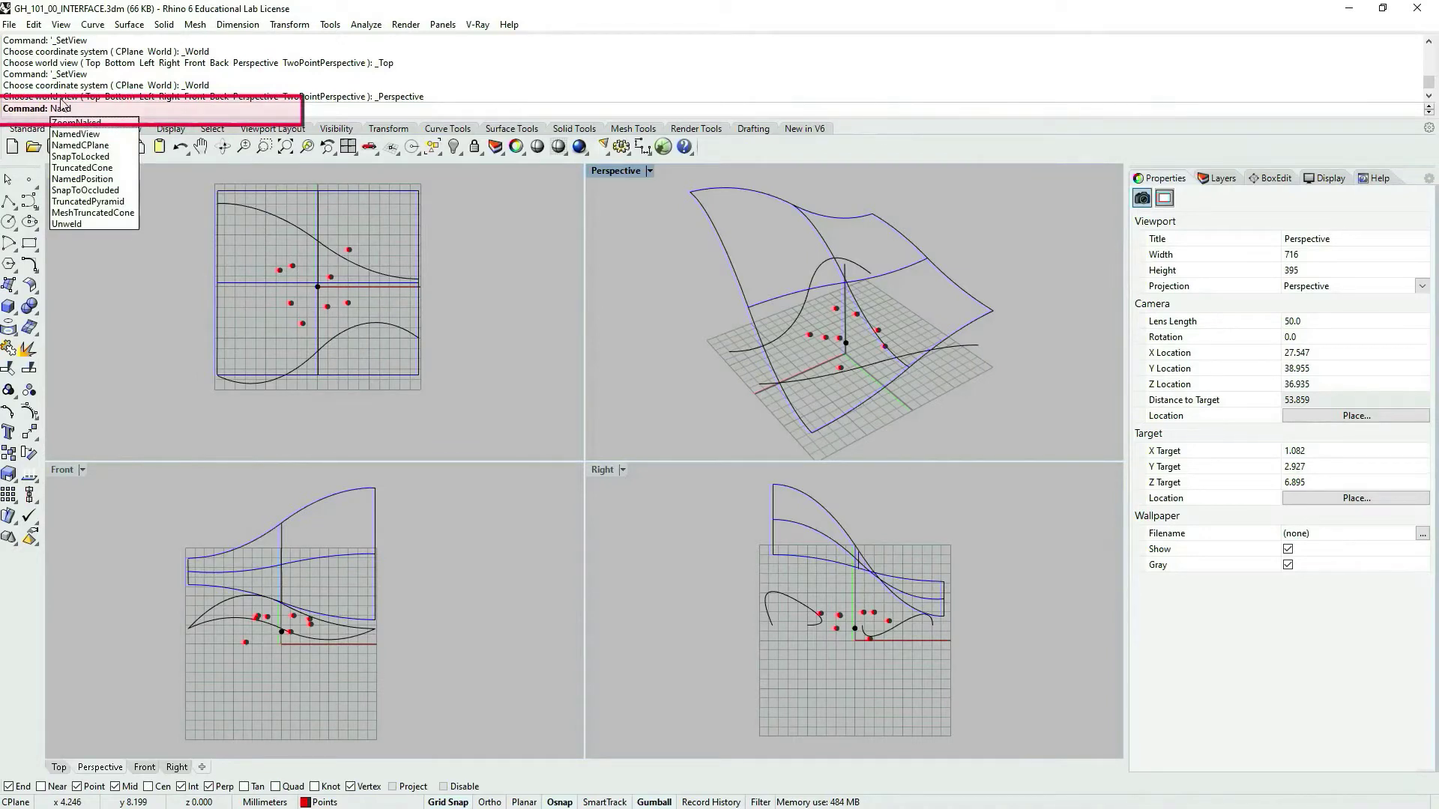
key(BackSpace)
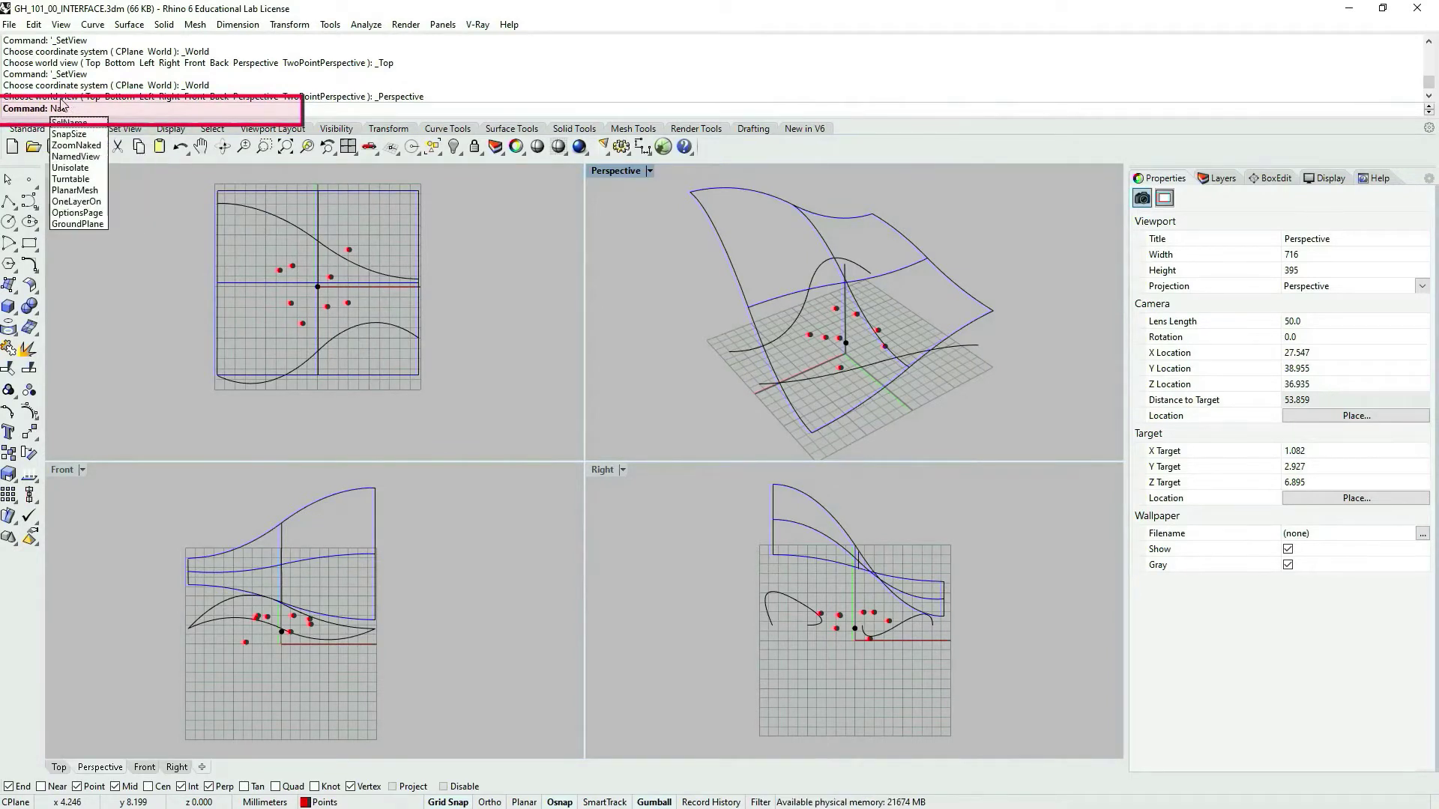
text(medCPla)
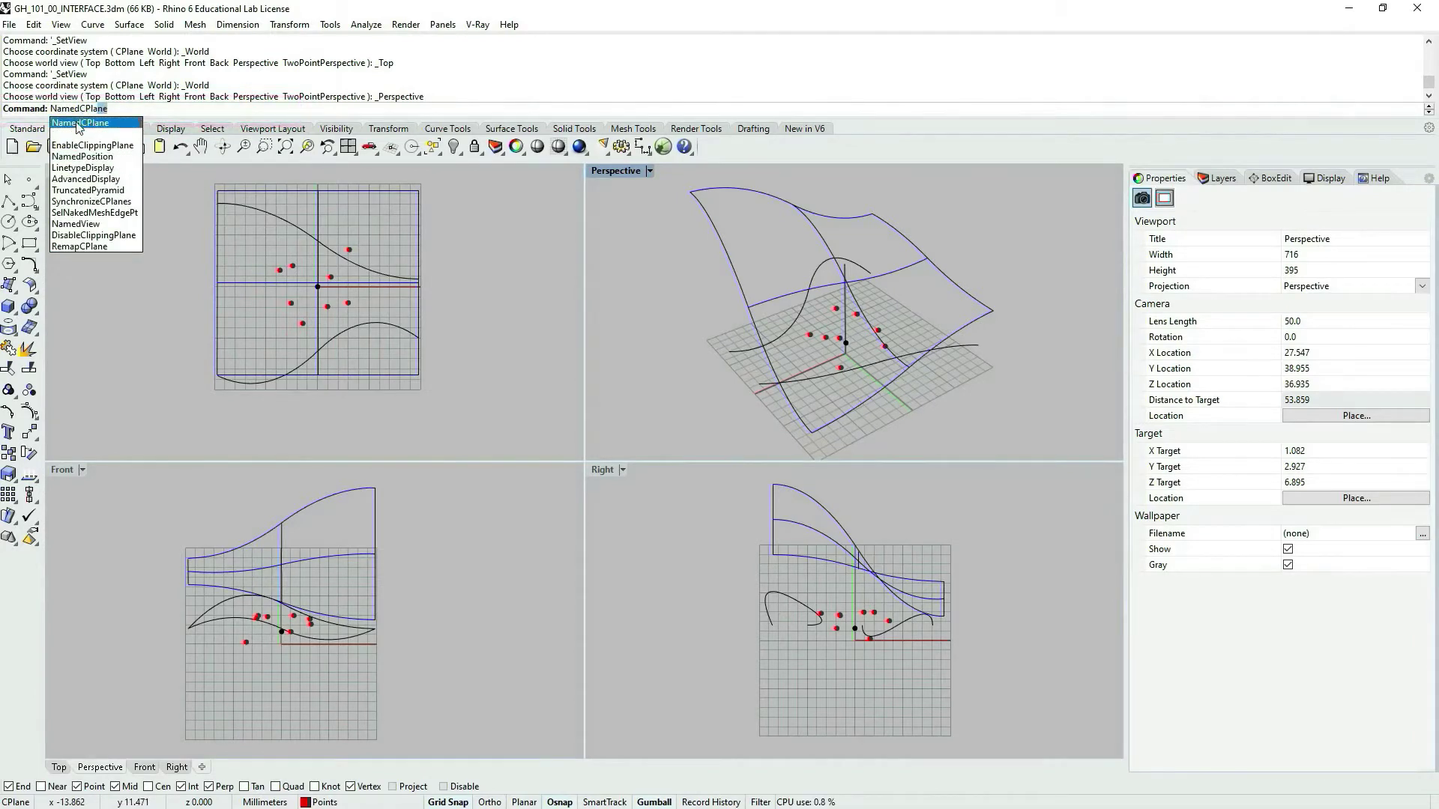
click(80, 123)
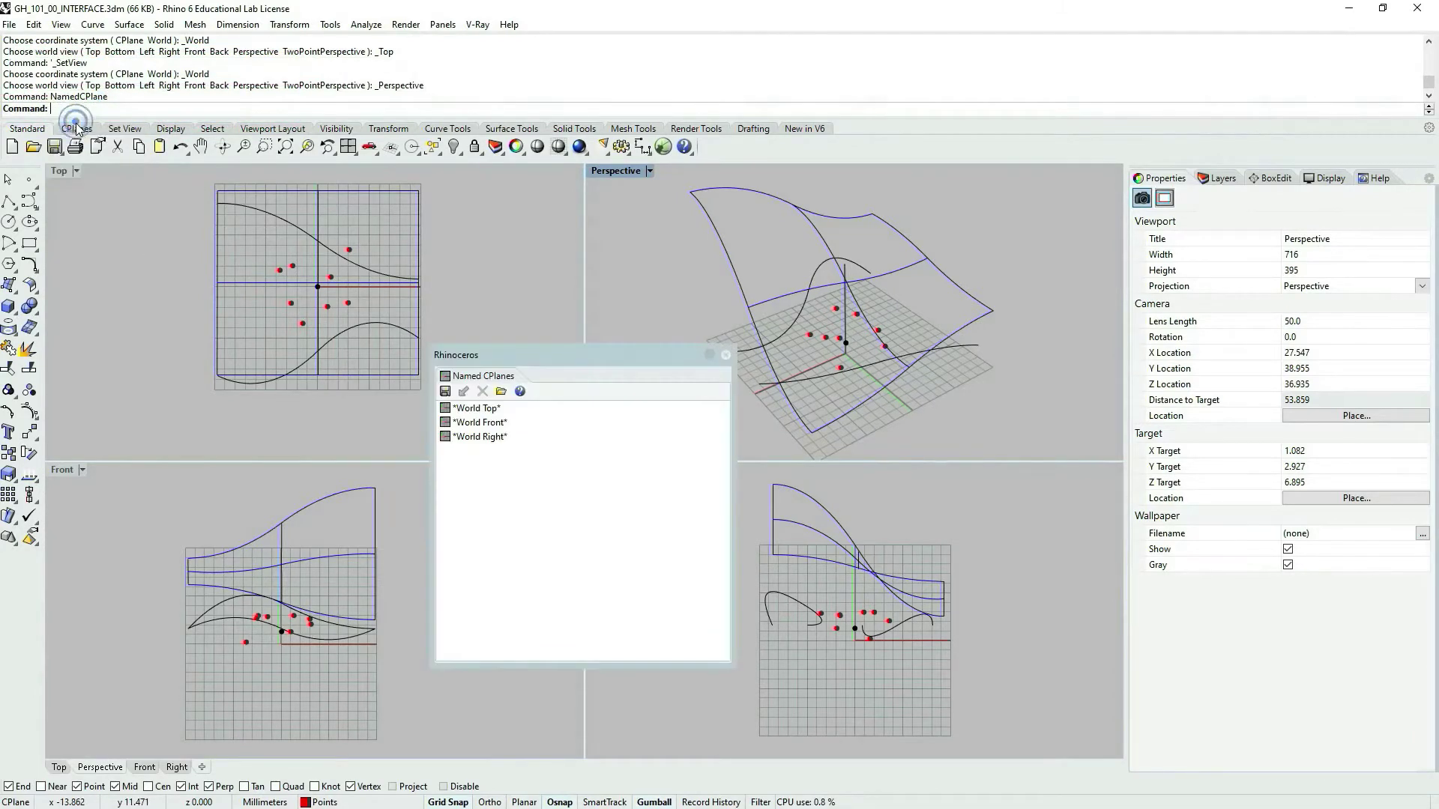
drag(643, 355, 1082, 368)
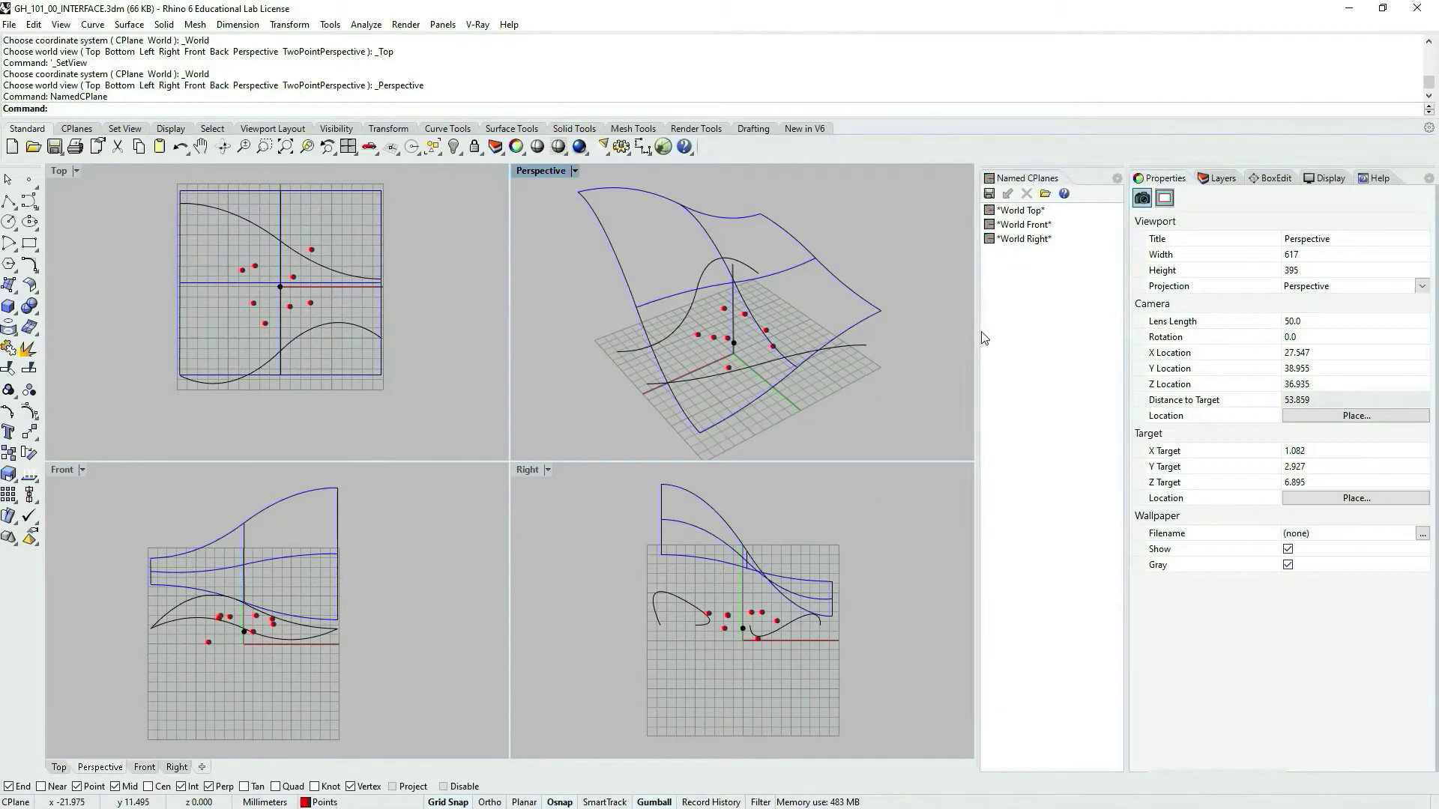
drag(978, 330, 894, 332)
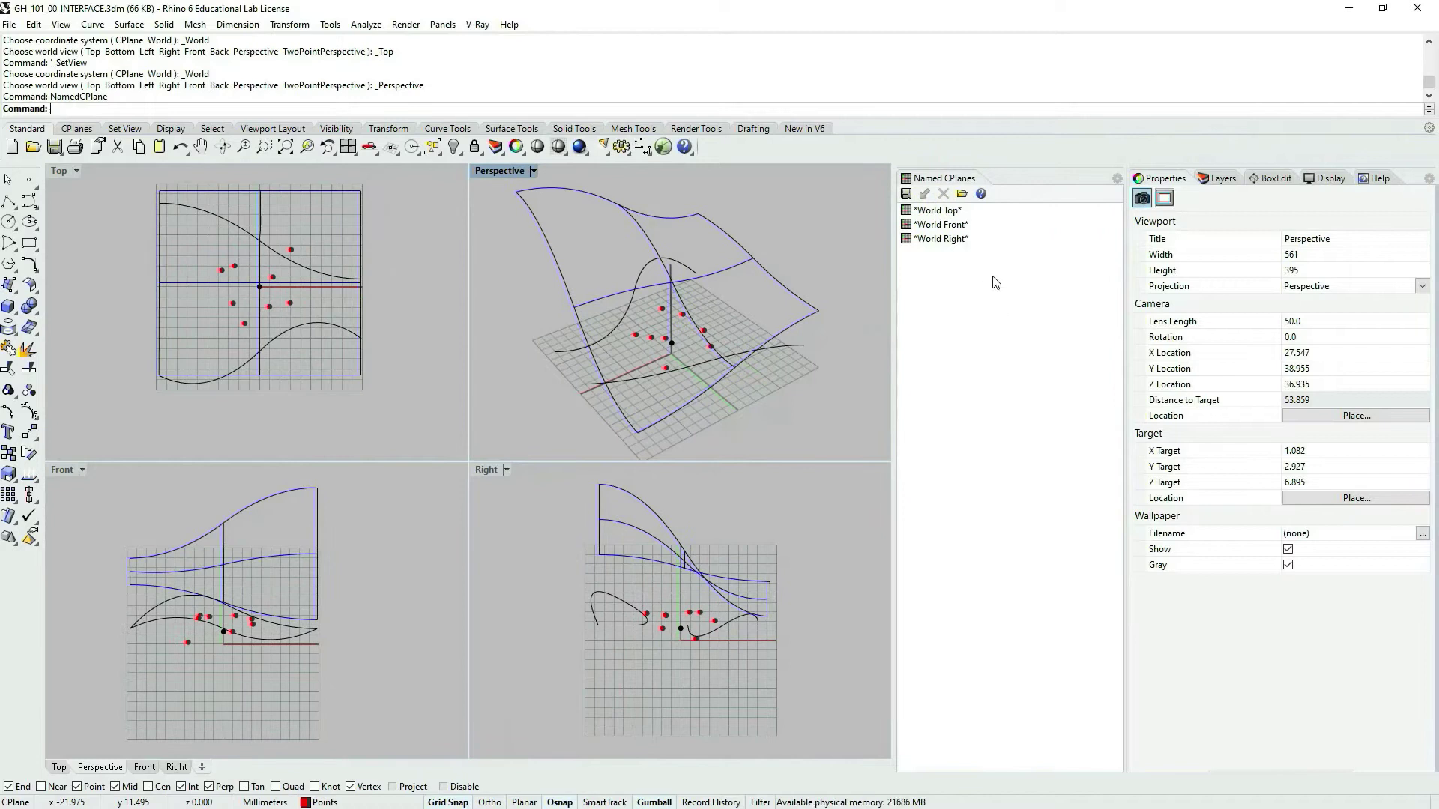
Add the Named Views panel beside Named CPlanes and remove it again.
click(1116, 180)
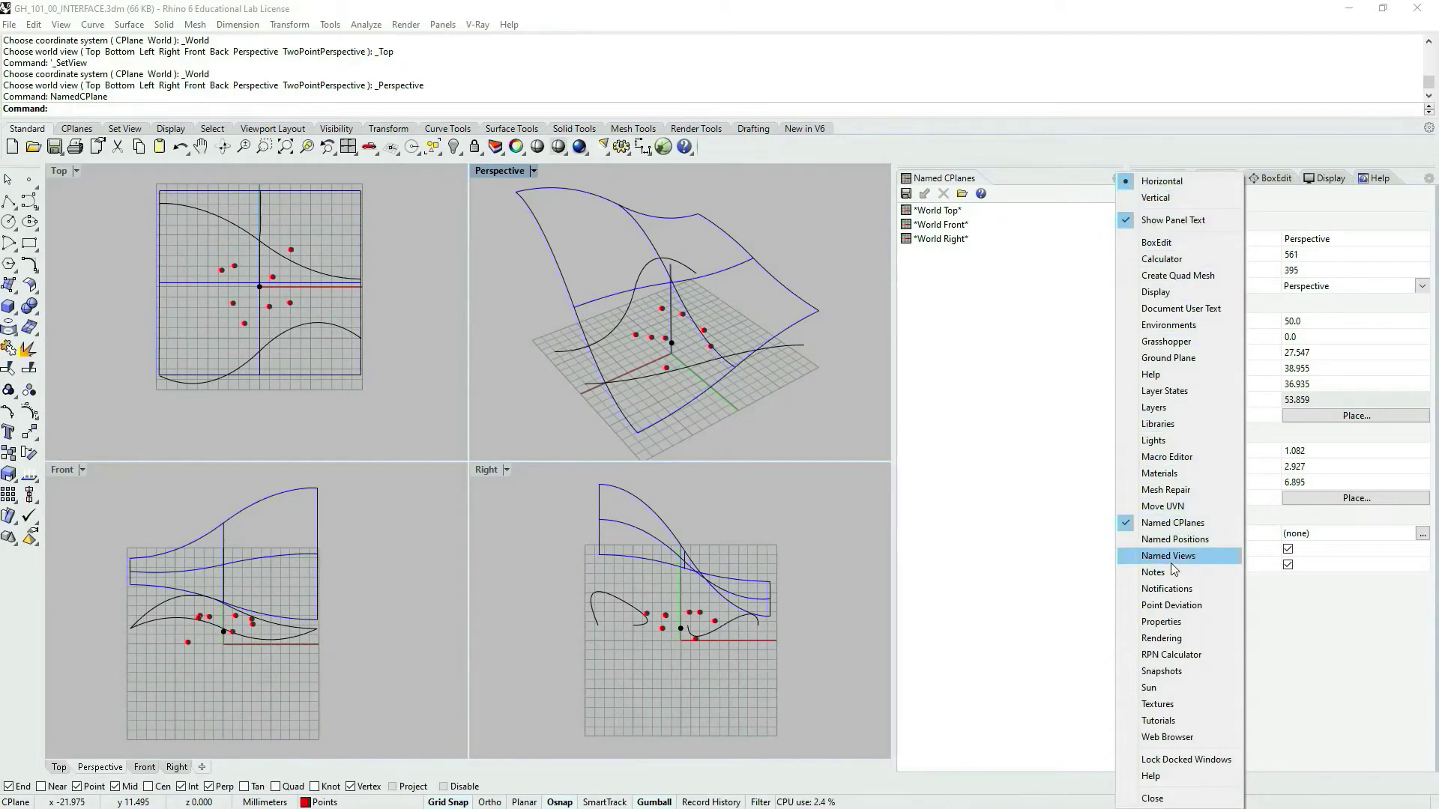
click(1145, 557)
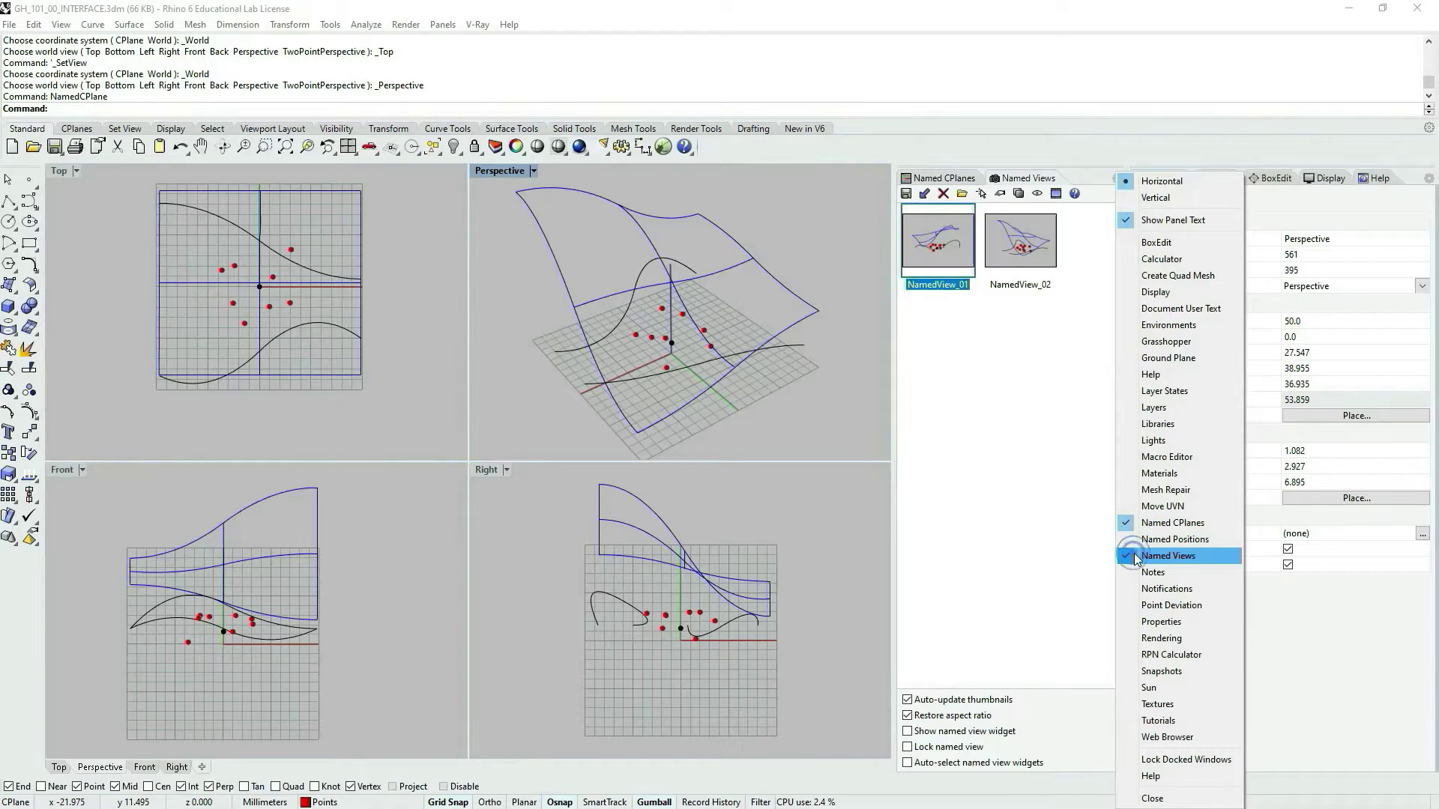
click(1030, 180)
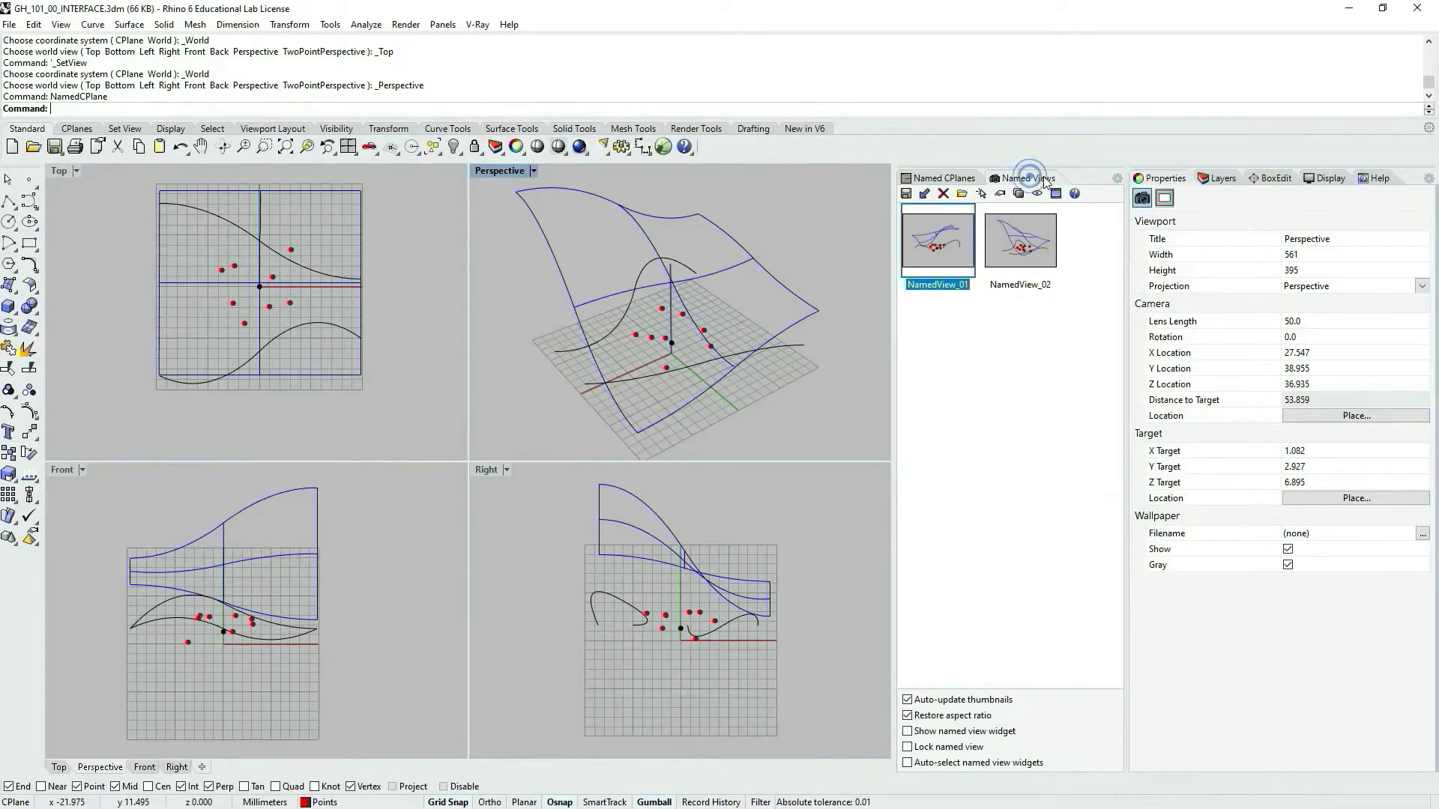
click(1118, 179)
click(1171, 556)
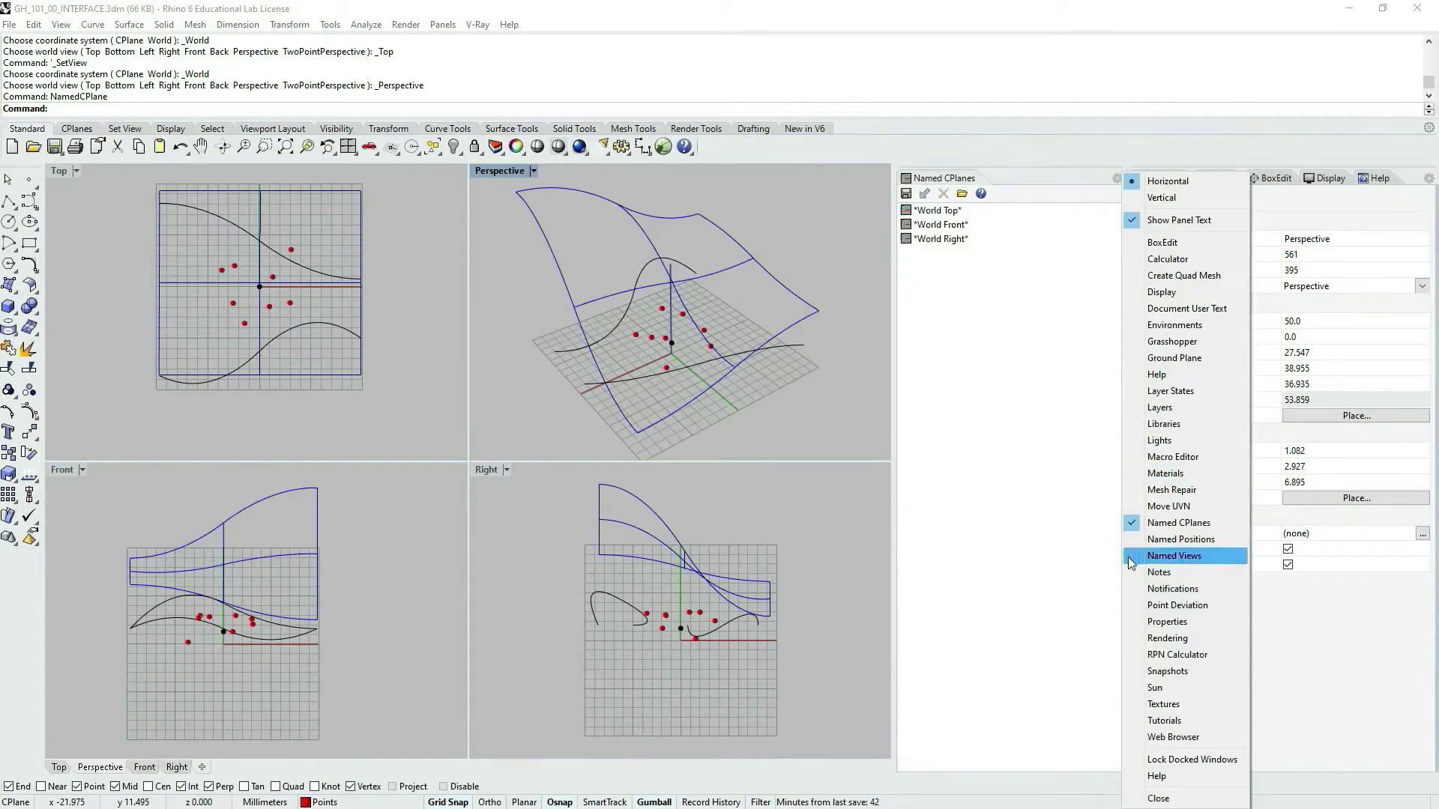
click(1042, 450)
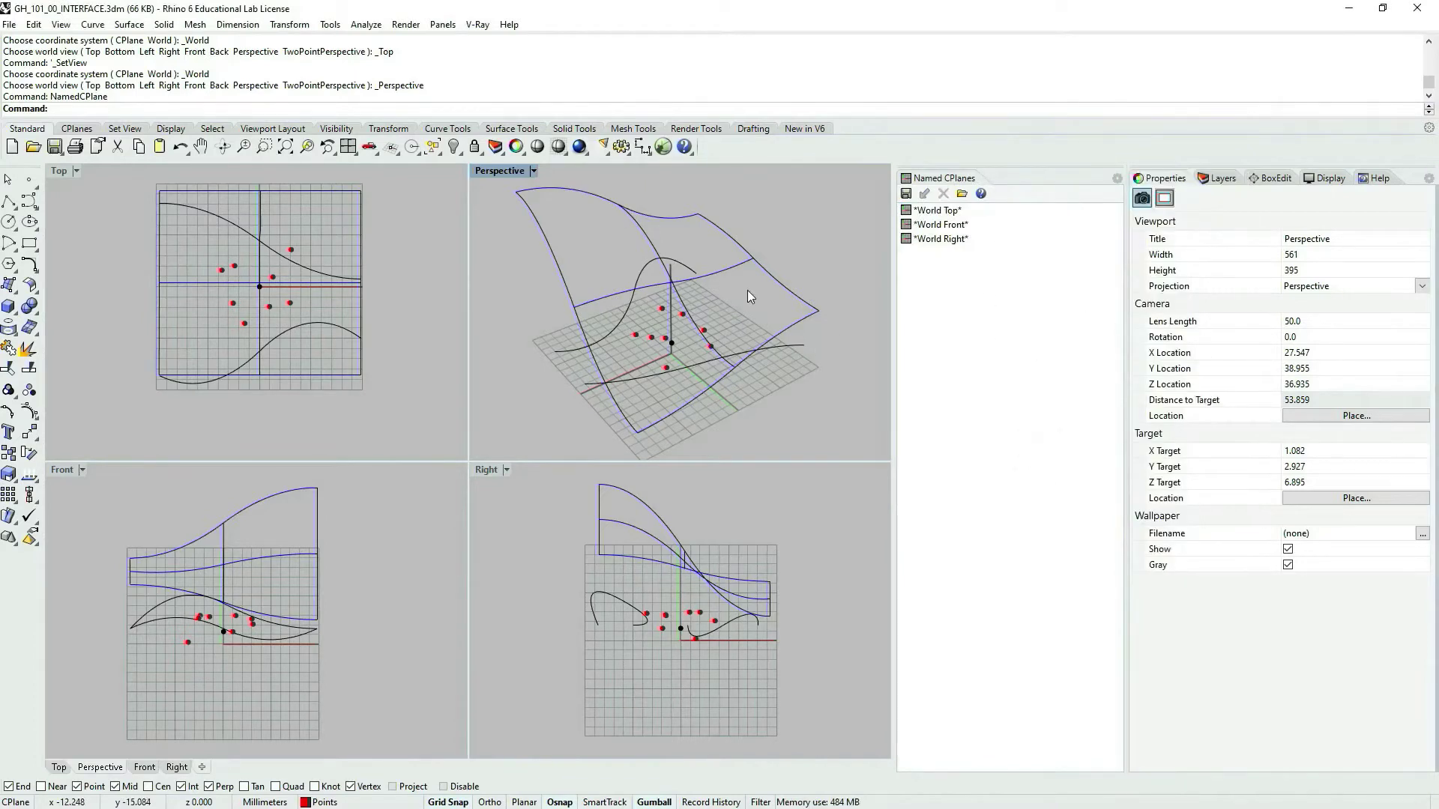
Apply the World Front construction plane to the Perspective viewport and maximize that viewport.
scroll(765, 306, down, 2)
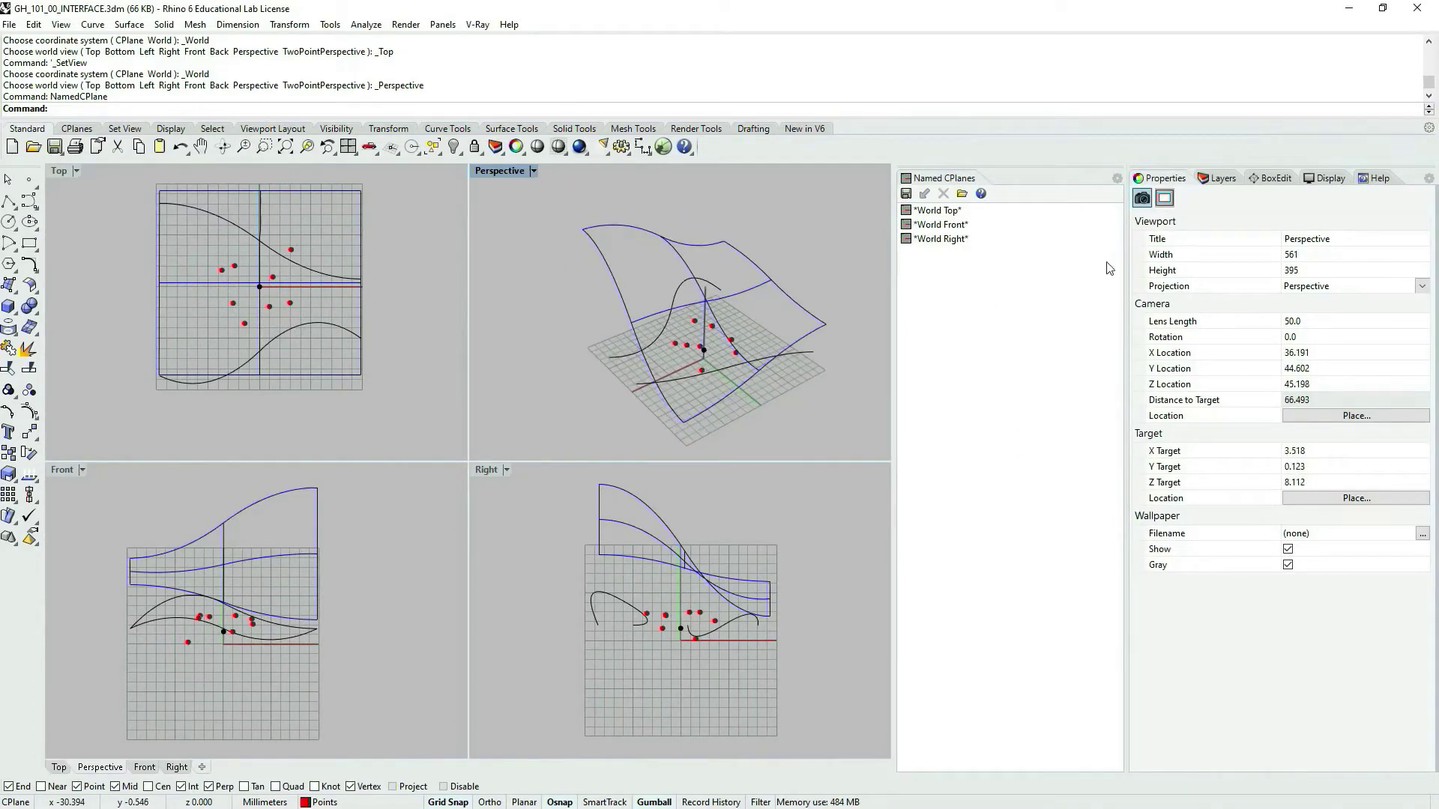
click(947, 213)
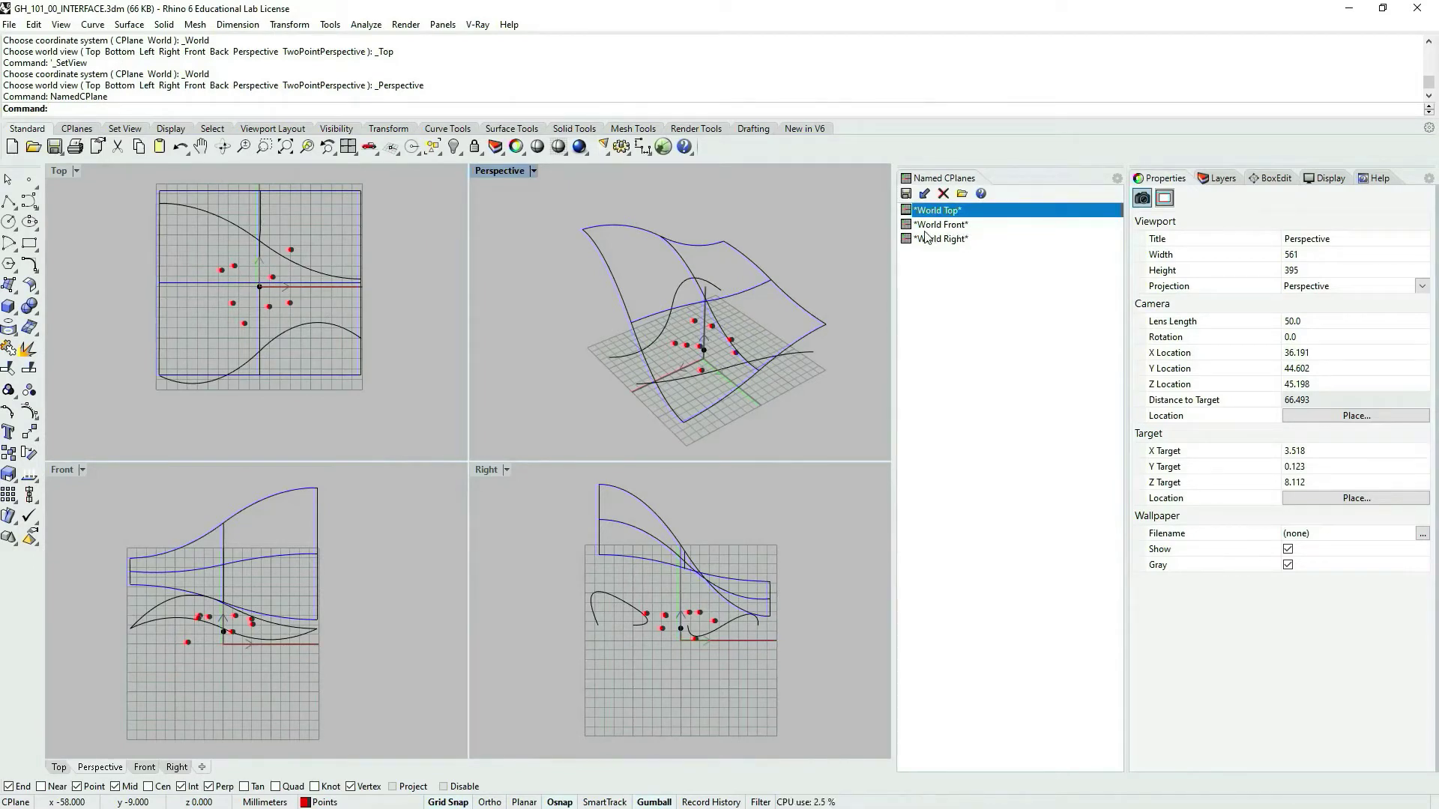
click(940, 225)
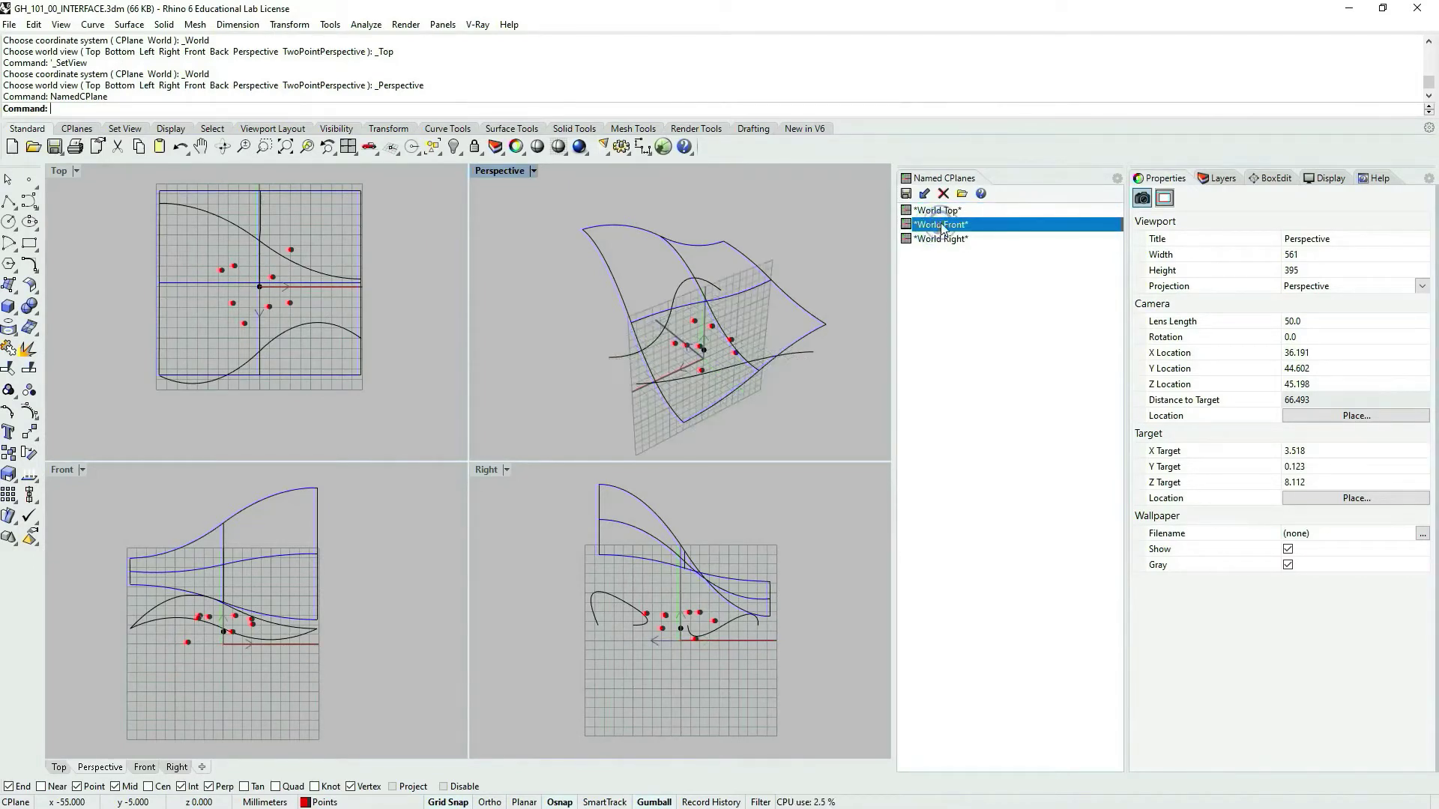
double_click(502, 173)
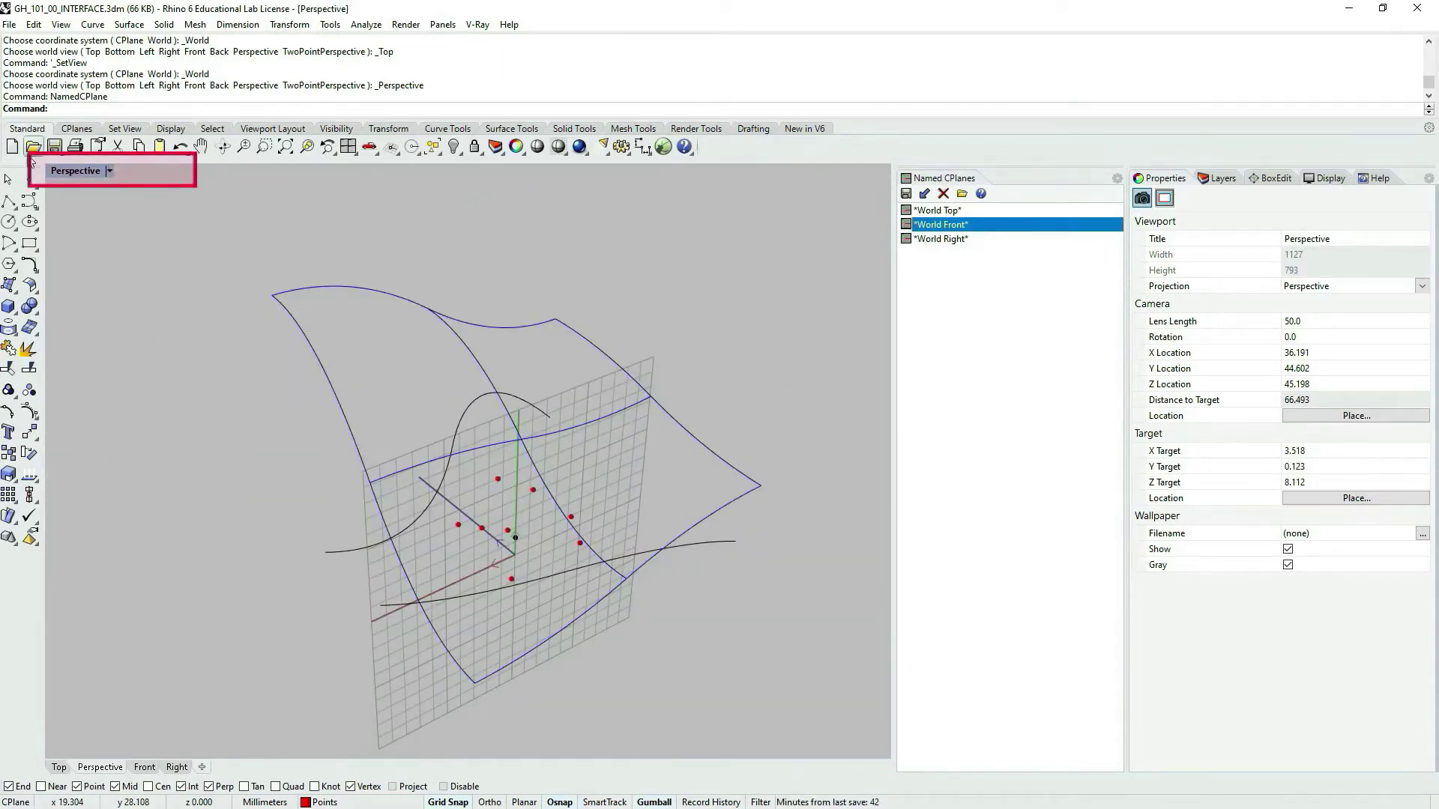
right_drag(602, 385, 535, 383)
Switch the Perspective construction plane among World Top, World Front and World Right, finishing on World Top.
double_click(936, 210)
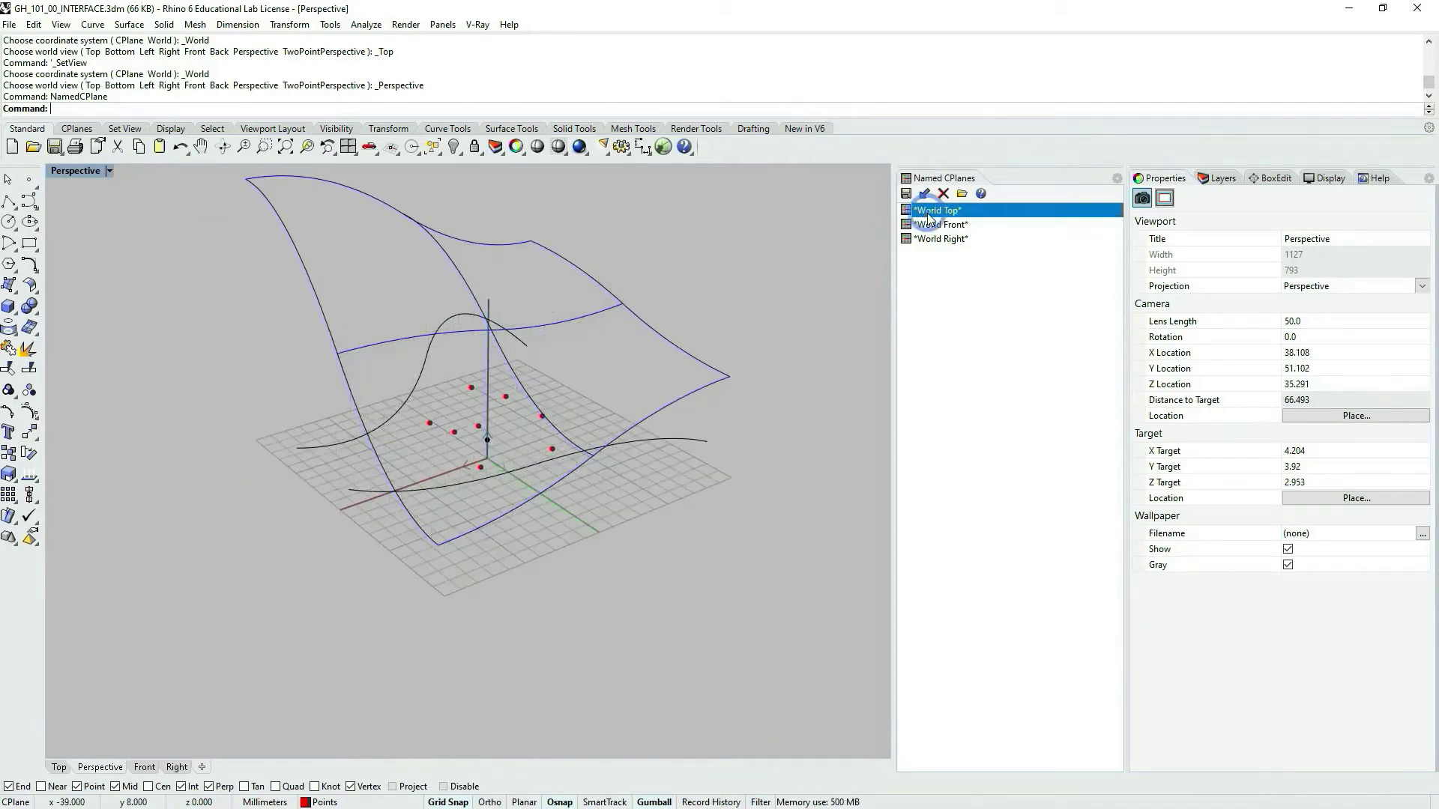
double_click(931, 225)
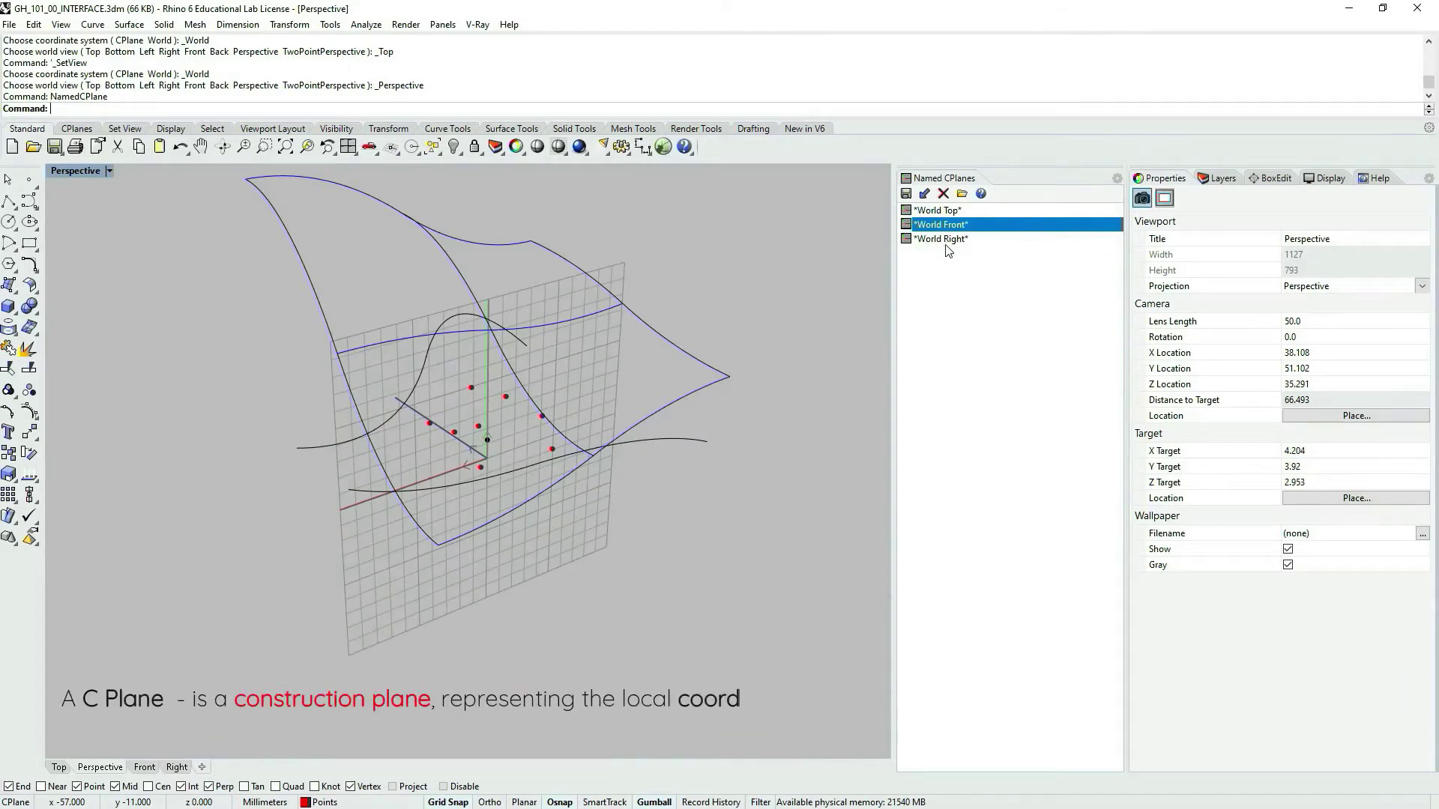
double_click(948, 240)
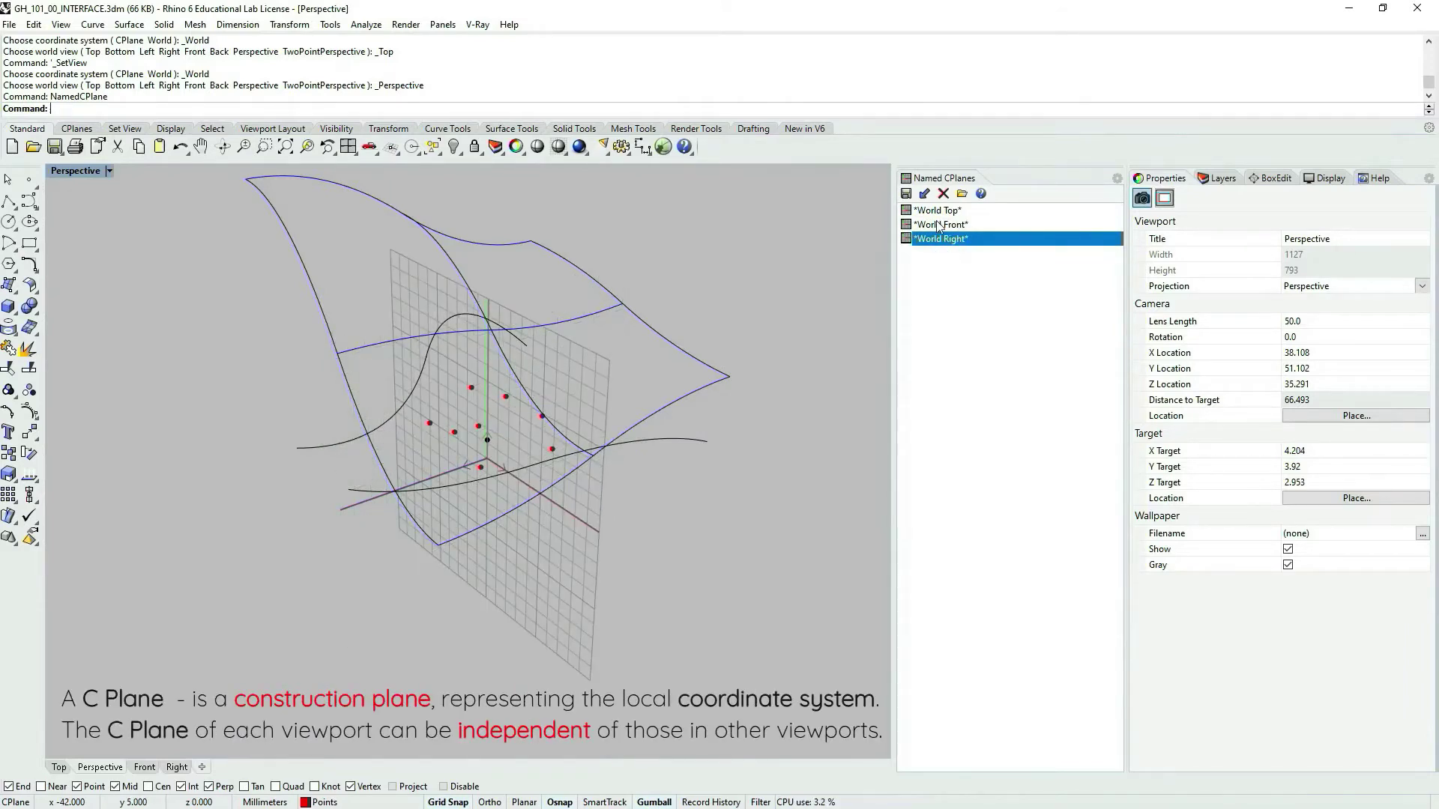
double_click(939, 225)
double_click(937, 211)
click(942, 225)
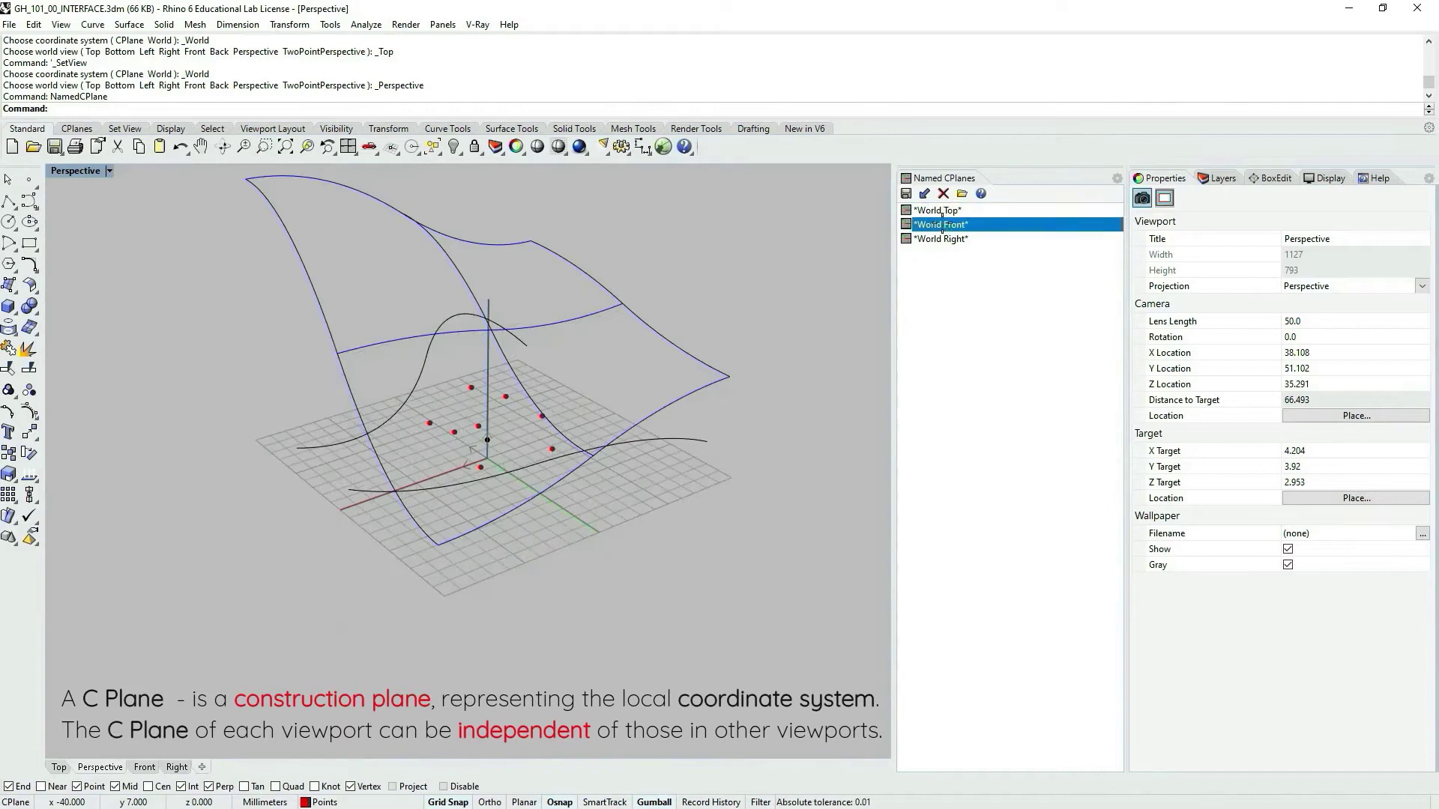
double_click(942, 224)
double_click(941, 238)
double_click(937, 210)
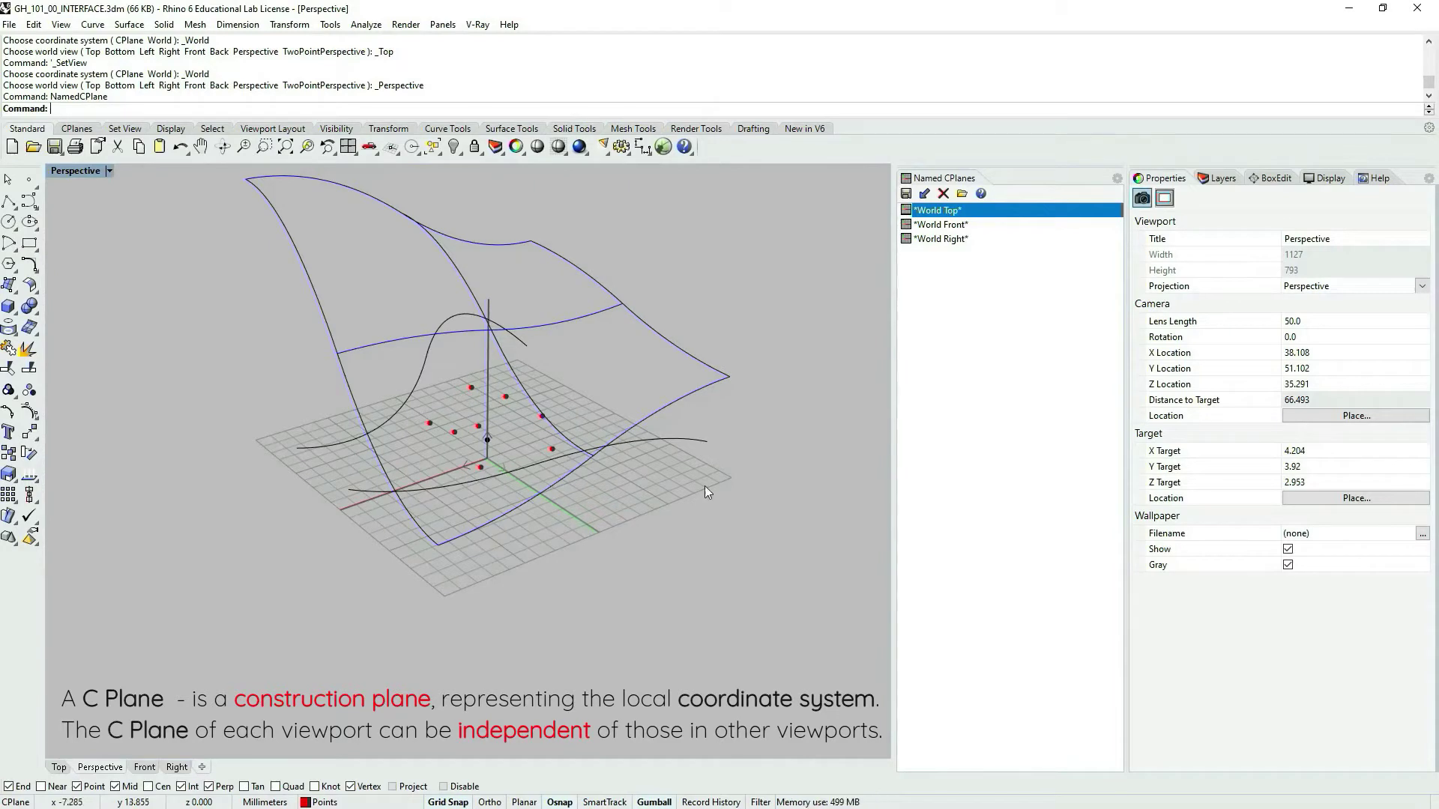
Define a 3Point CPlane with its origin at the surface's nearest low corner, aligning X and orientation to the two adjacent corners.
scroll(610, 463, down, 3)
scroll(599, 444, up, 3)
right_drag(599, 444, 651, 454)
scroll(644, 449, up, 5)
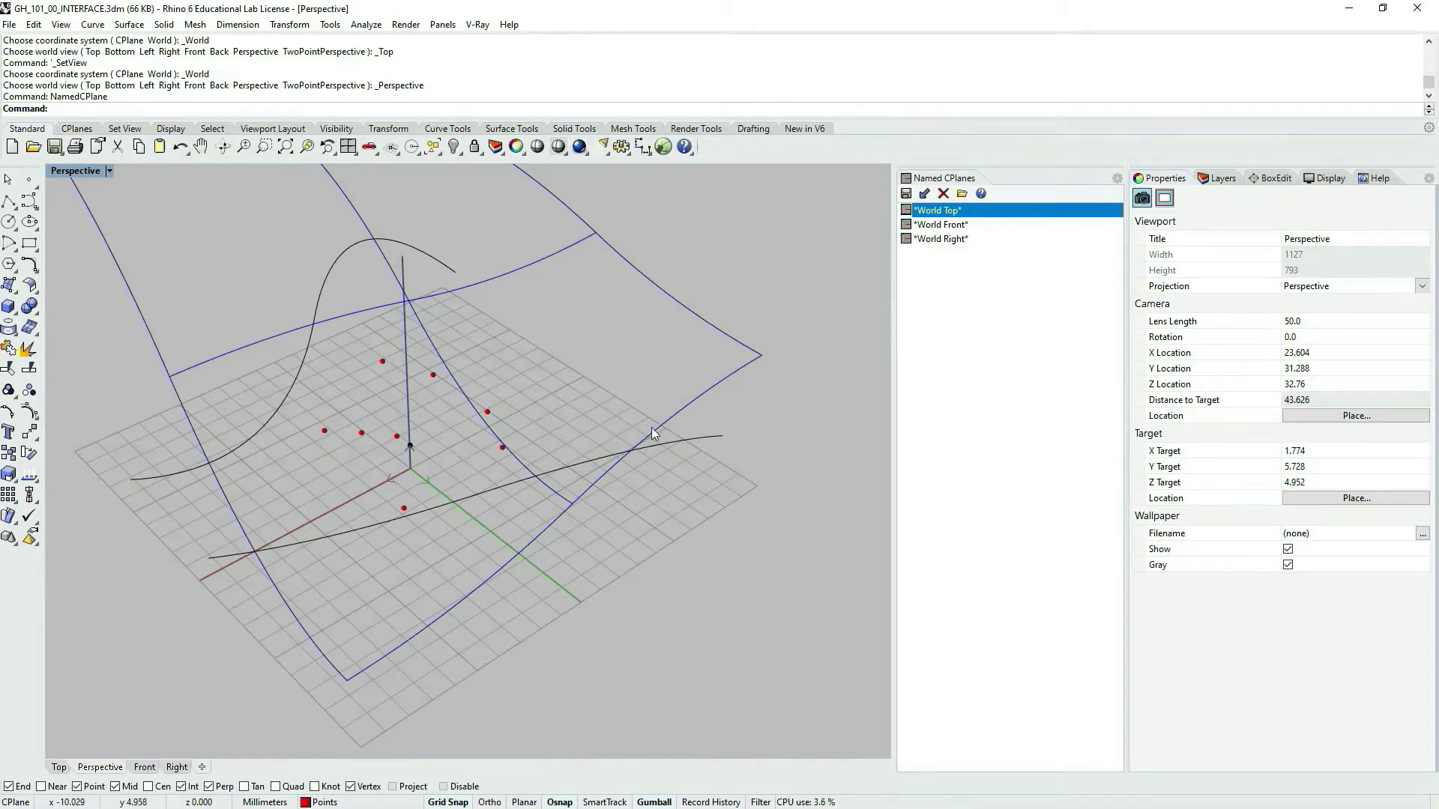
scroll(651, 427, down, 4)
text(CPlane)
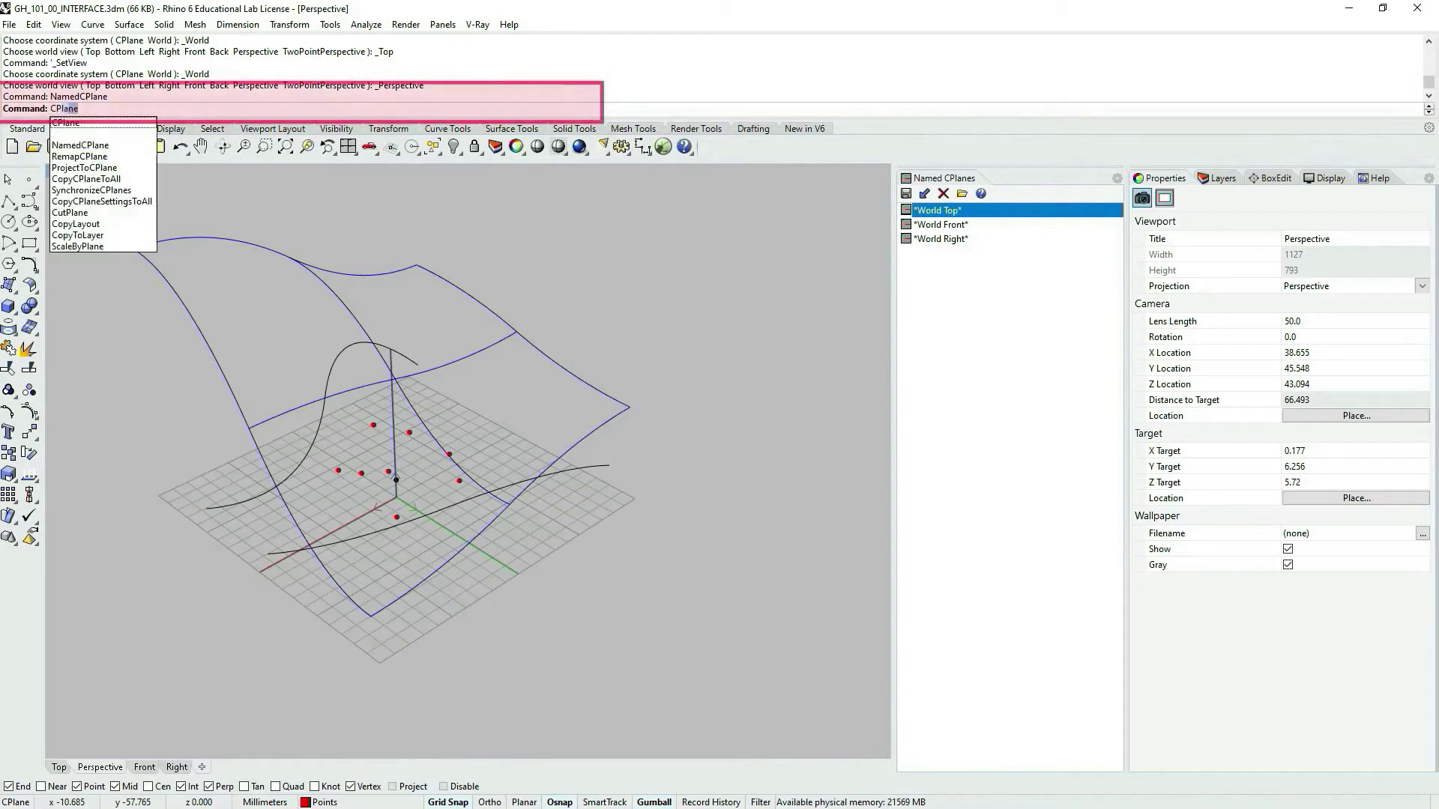
key(Return)
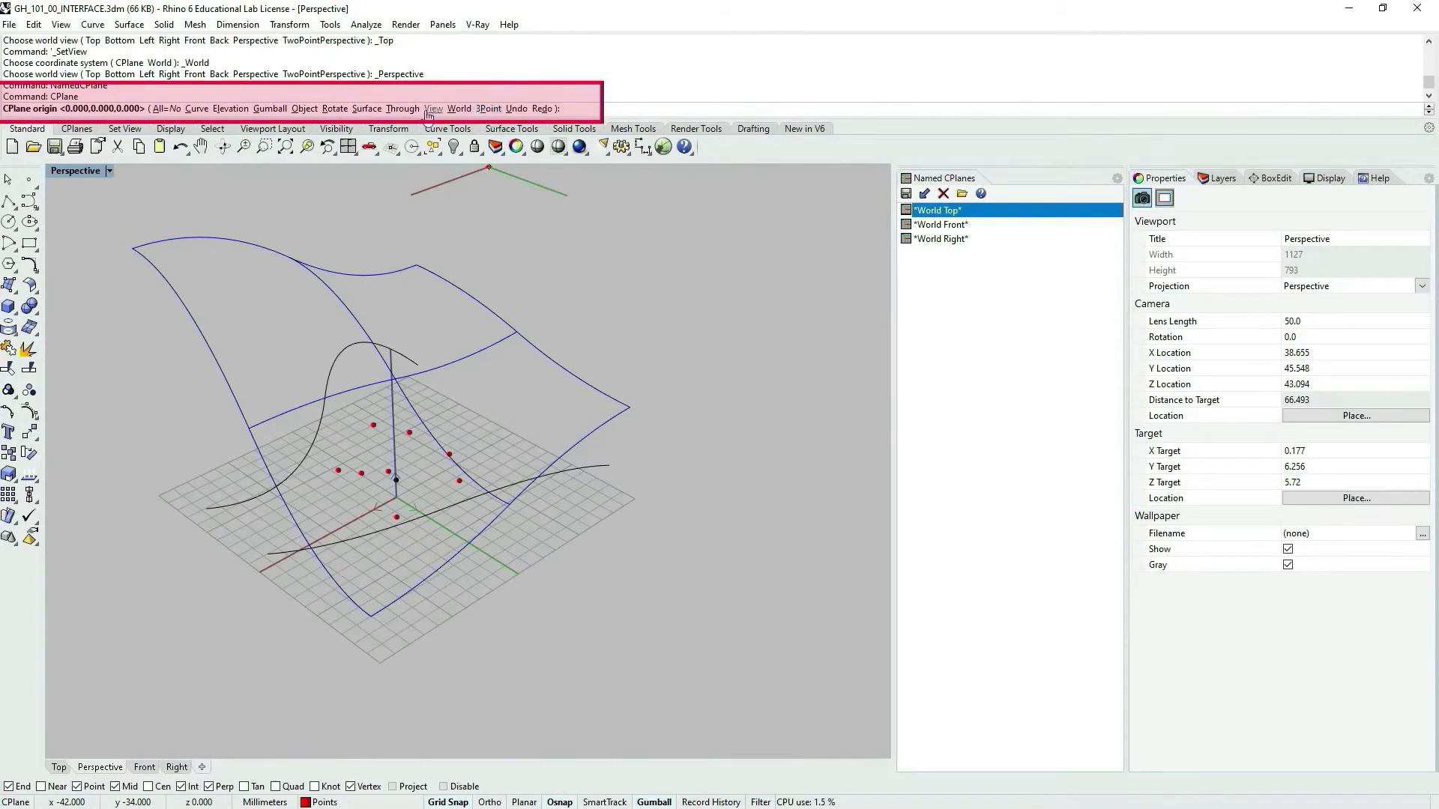
click(489, 108)
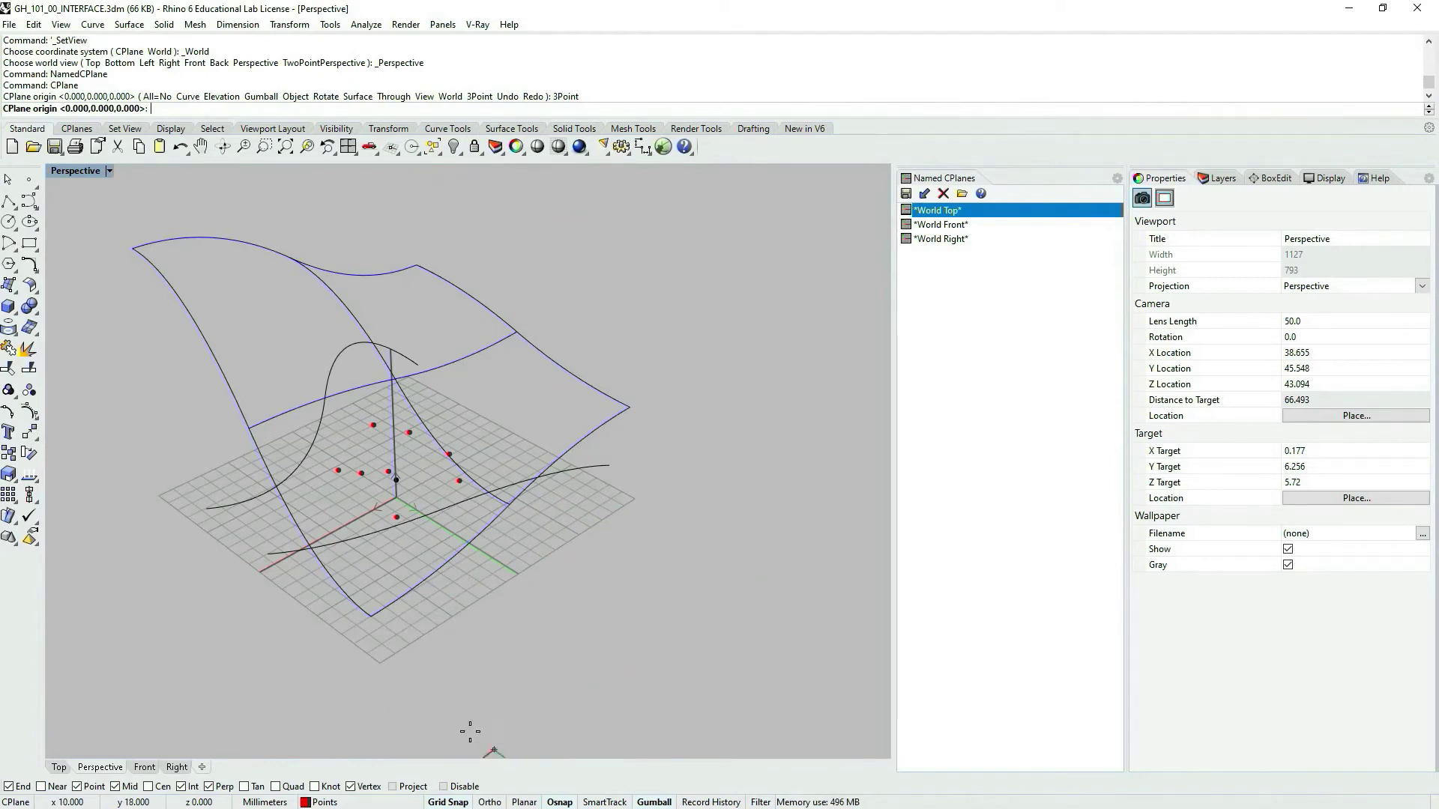
click(372, 618)
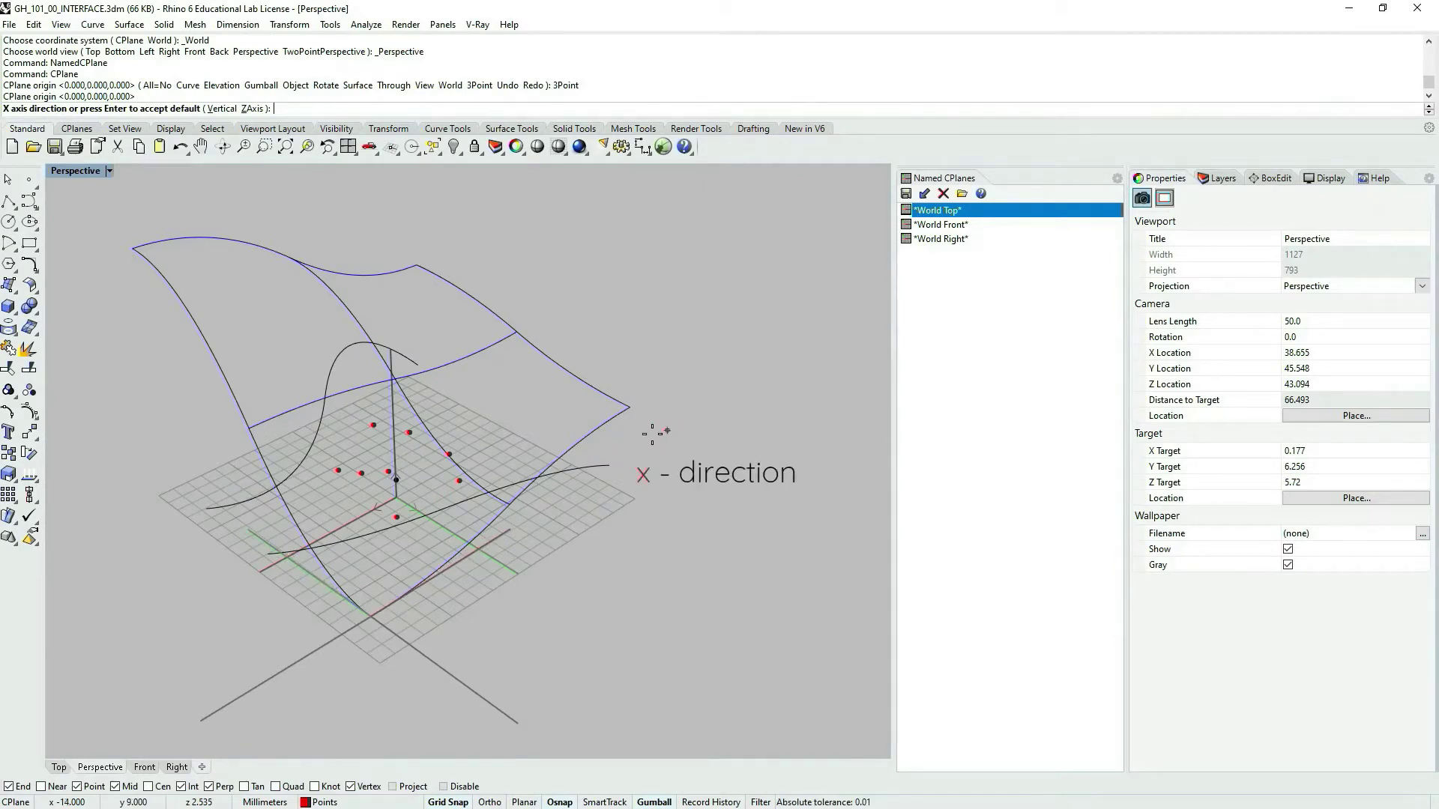
click(629, 407)
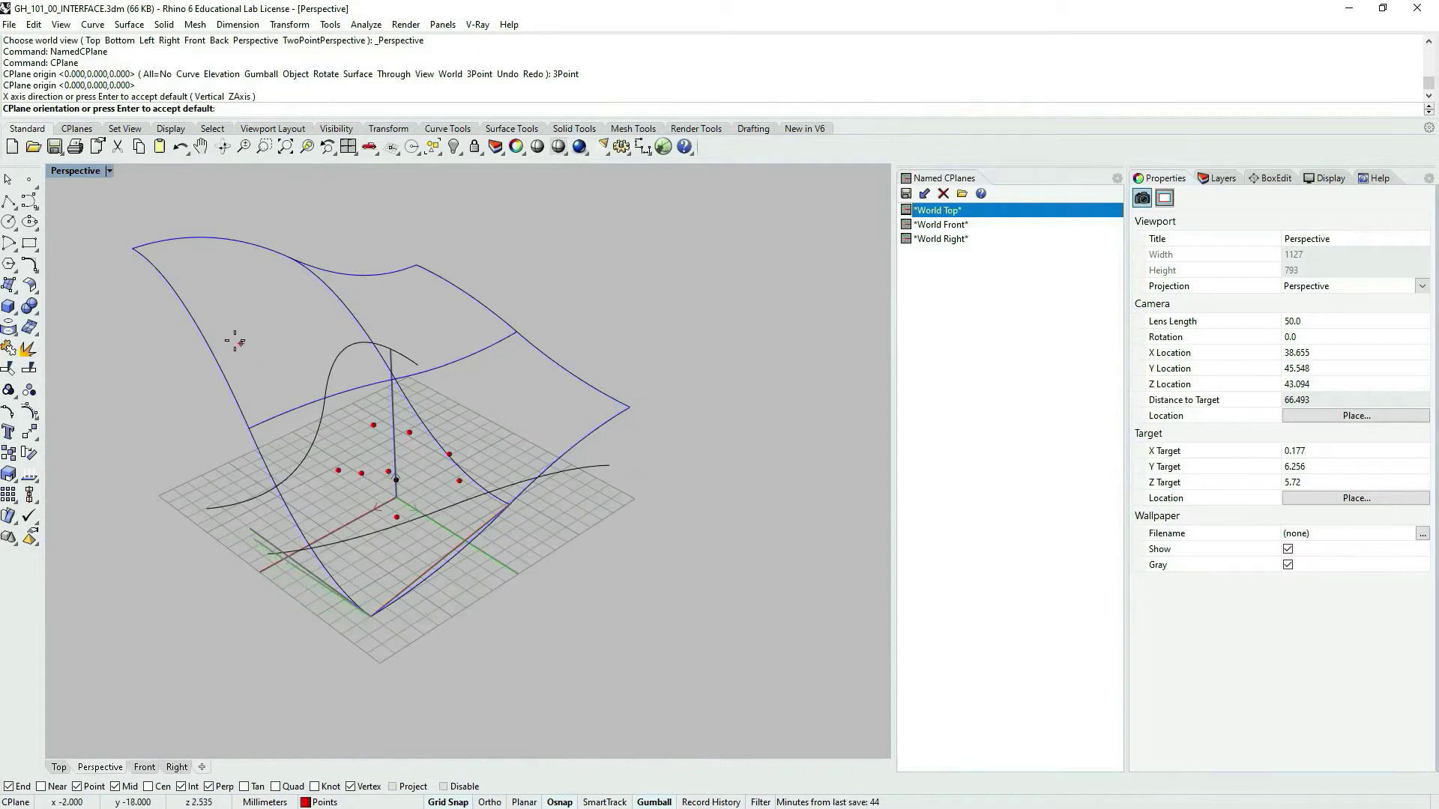
click(129, 248)
Examine the custom construction plane from several angles, comparing its grid and axes with the surface corners and the world axes at the origin.
right_drag(420, 614, 488, 569)
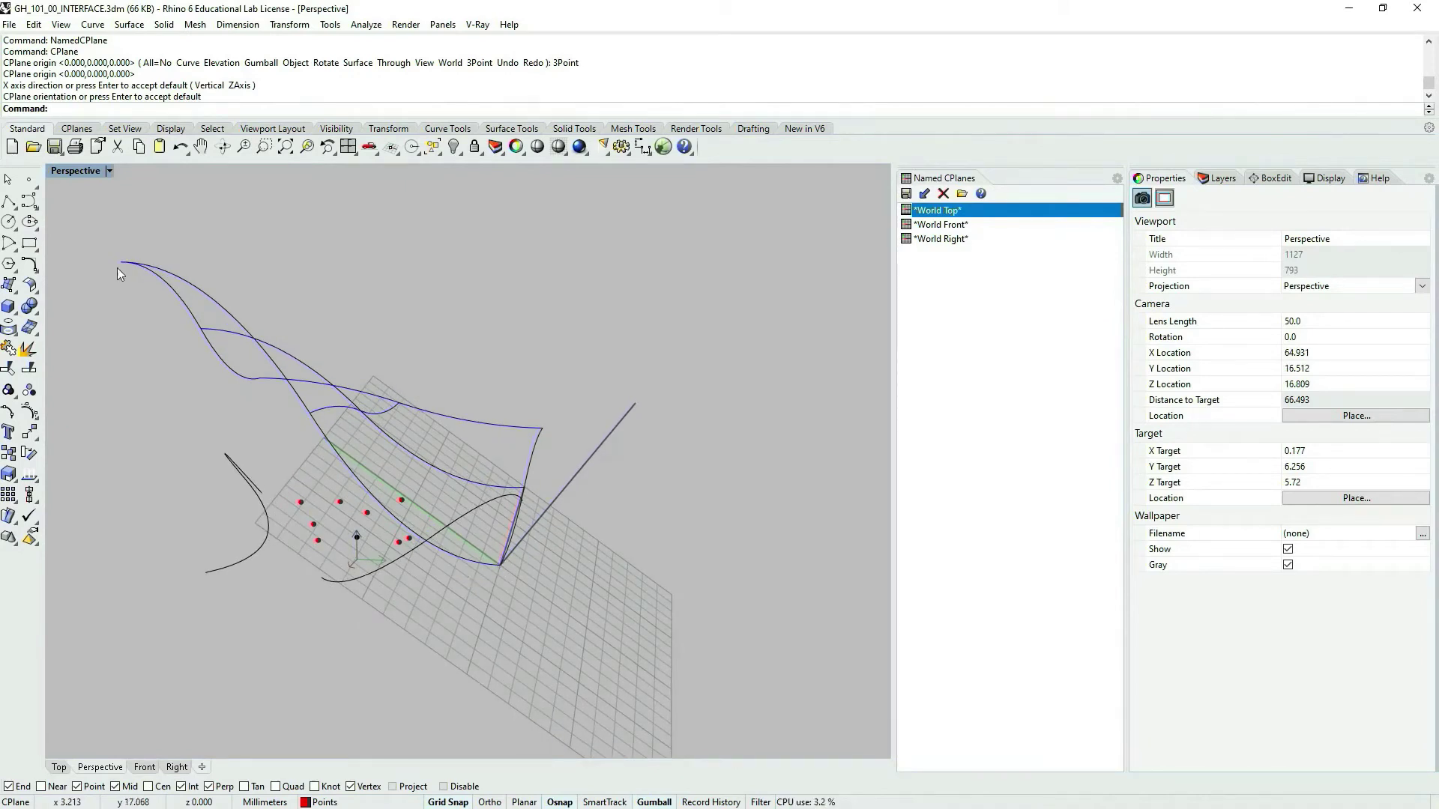
mouse_move(557, 497)
right_down()
mouse_move(632, 397)
mouse_move(450, 529)
mouse_move(470, 557)
mouse_move(525, 525)
mouse_move(420, 480)
mouse_move(529, 499)
right_up()
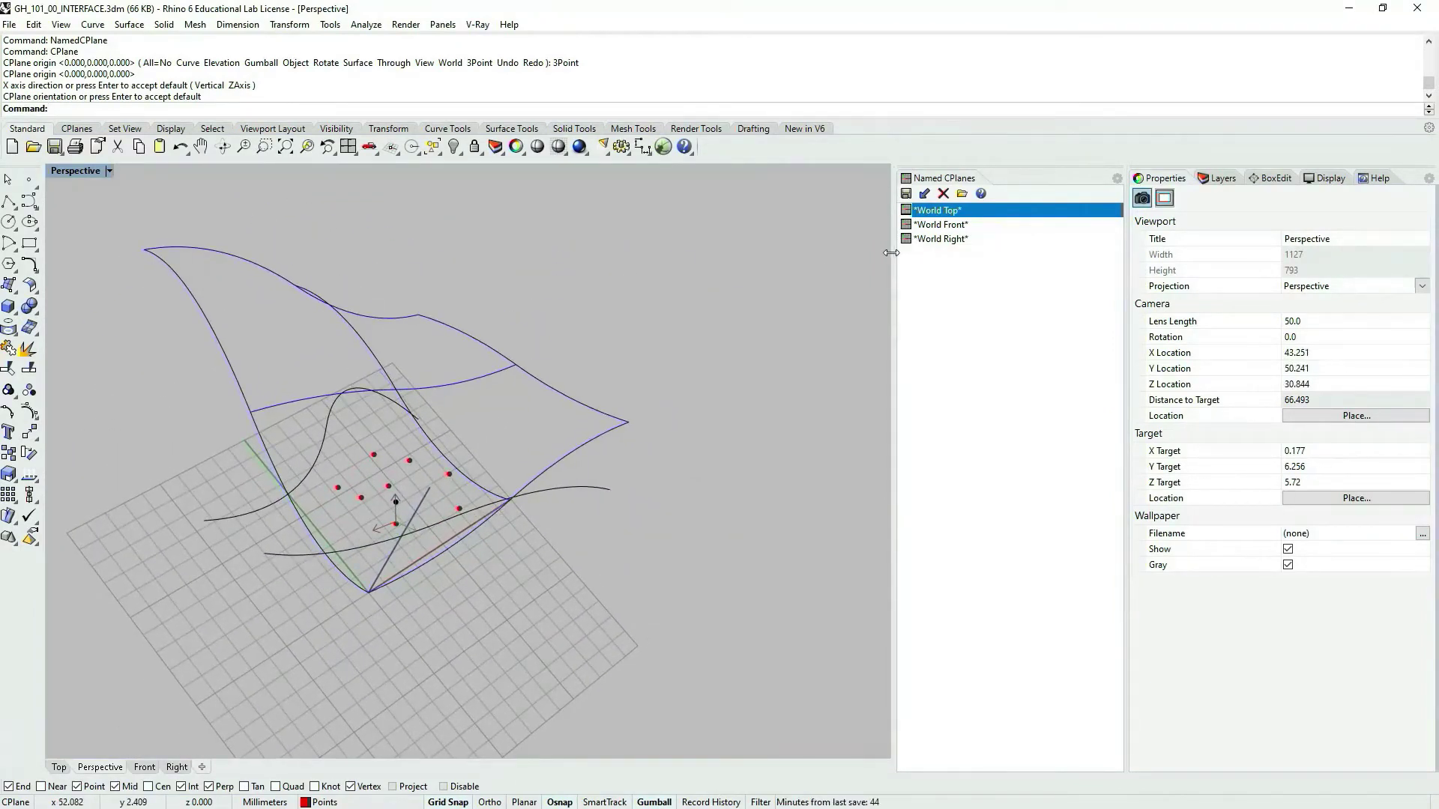
drag(894, 247, 871, 250)
right_drag(531, 406, 844, 219)
right_drag(571, 455, 726, 415)
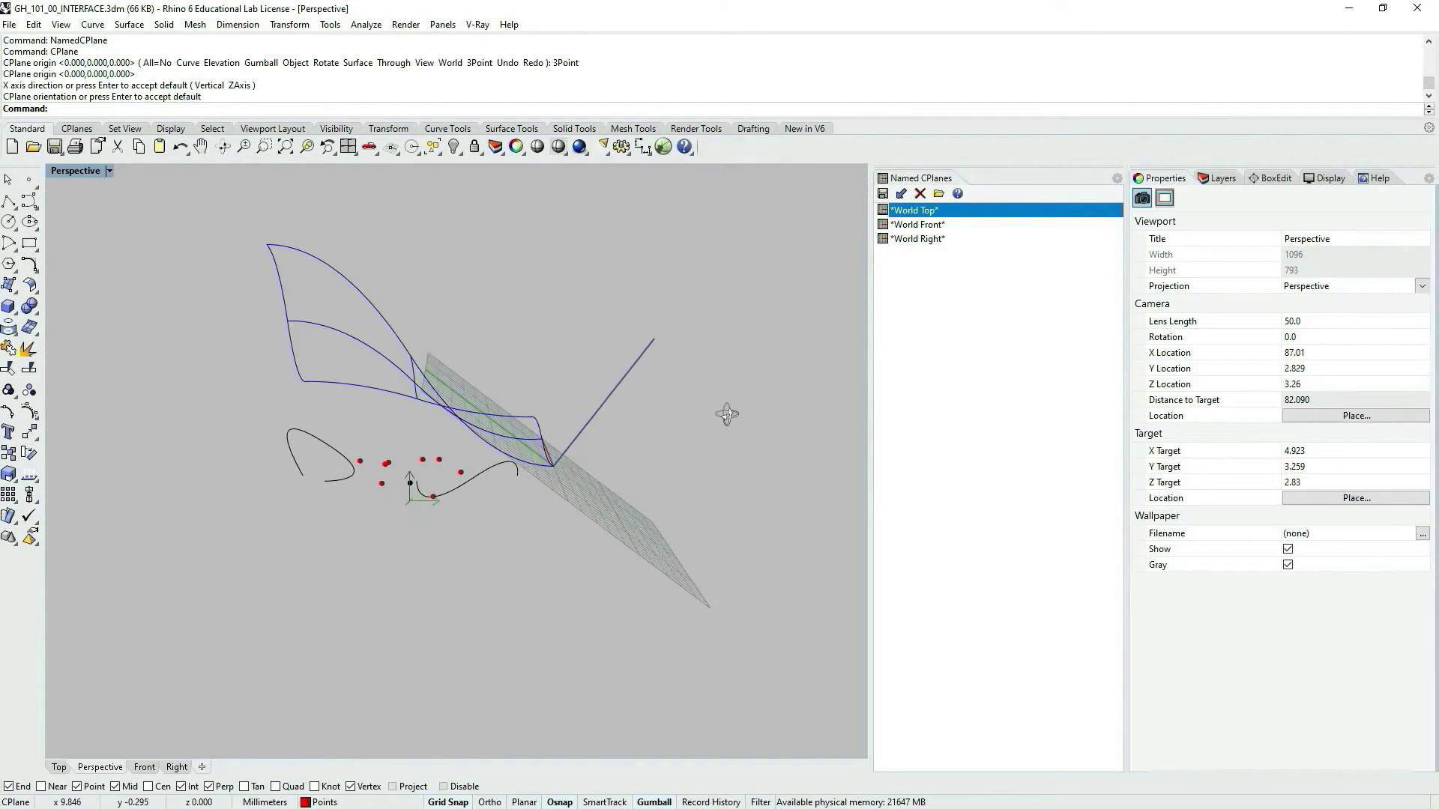
right_drag(551, 476, 353, 466)
scroll(349, 460, down, 4)
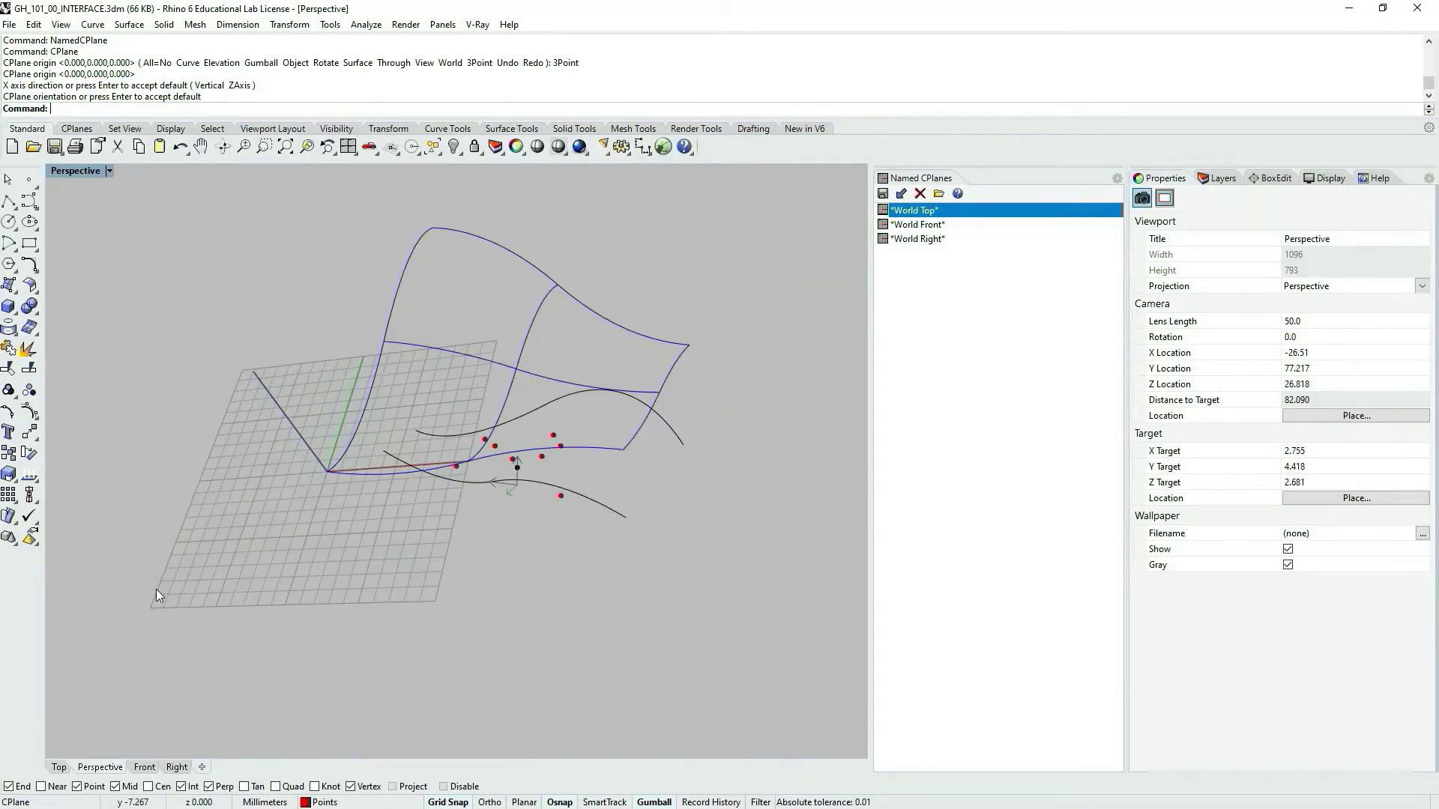
right_drag(397, 349, 384, 446)
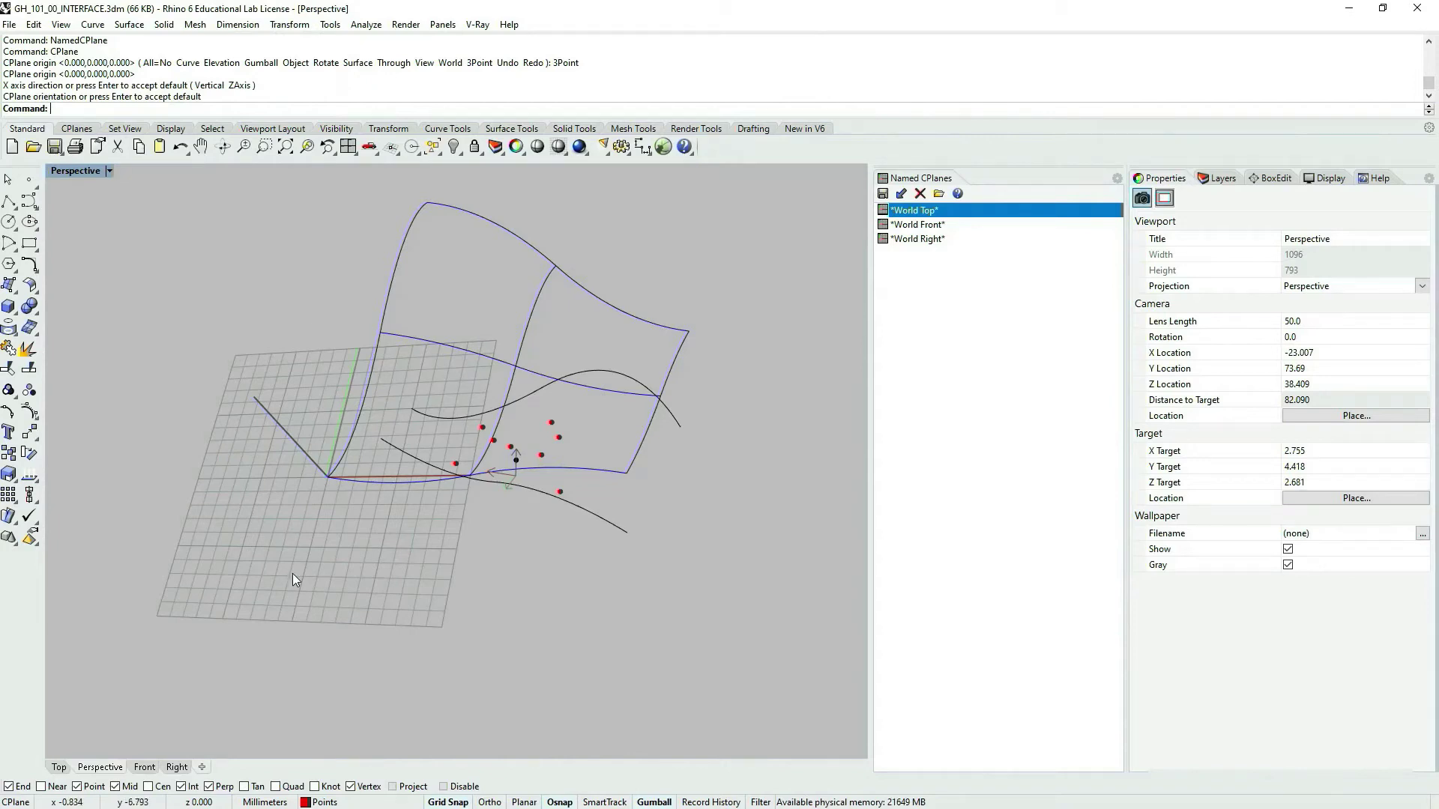
right_drag(522, 494, 472, 497)
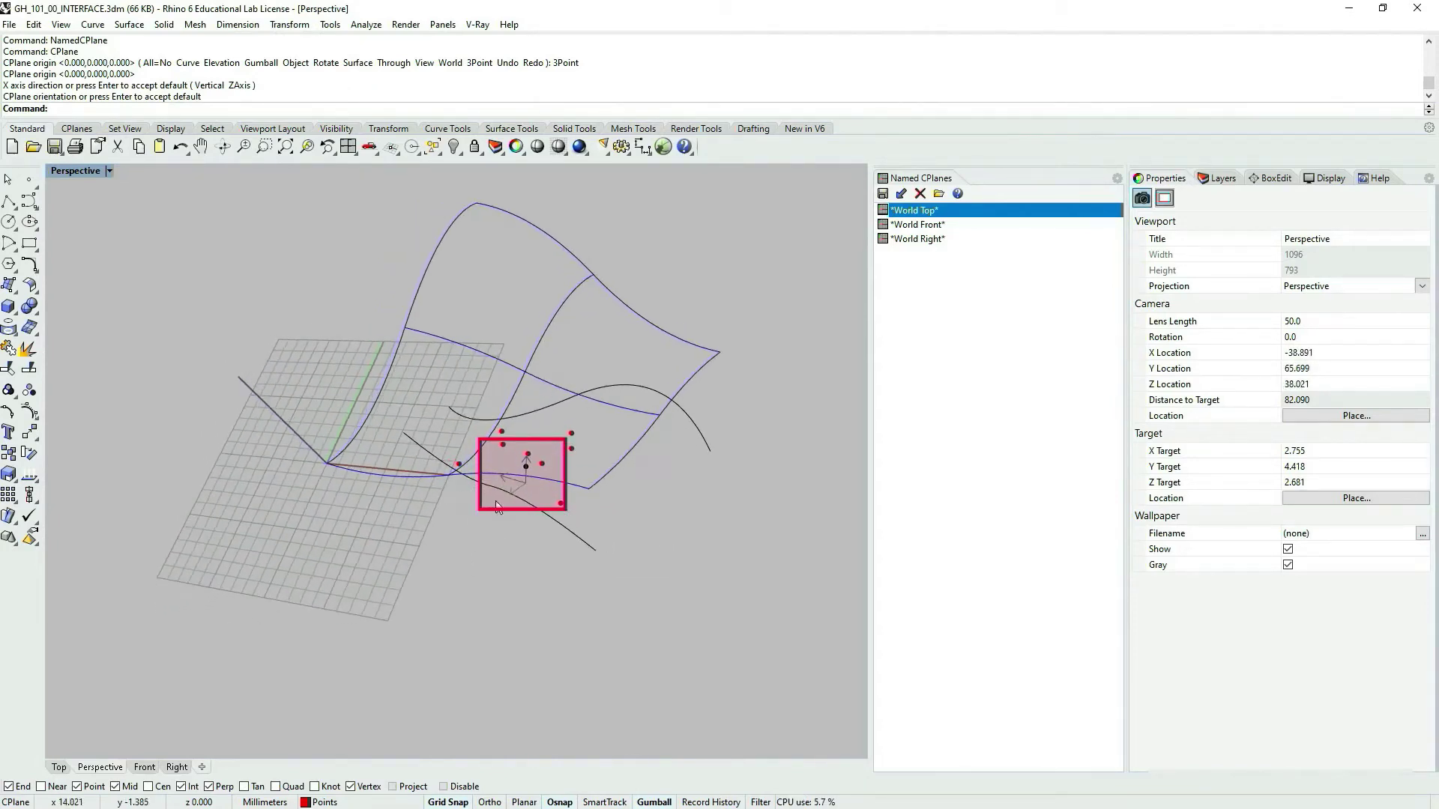
scroll(525, 487, up, 5)
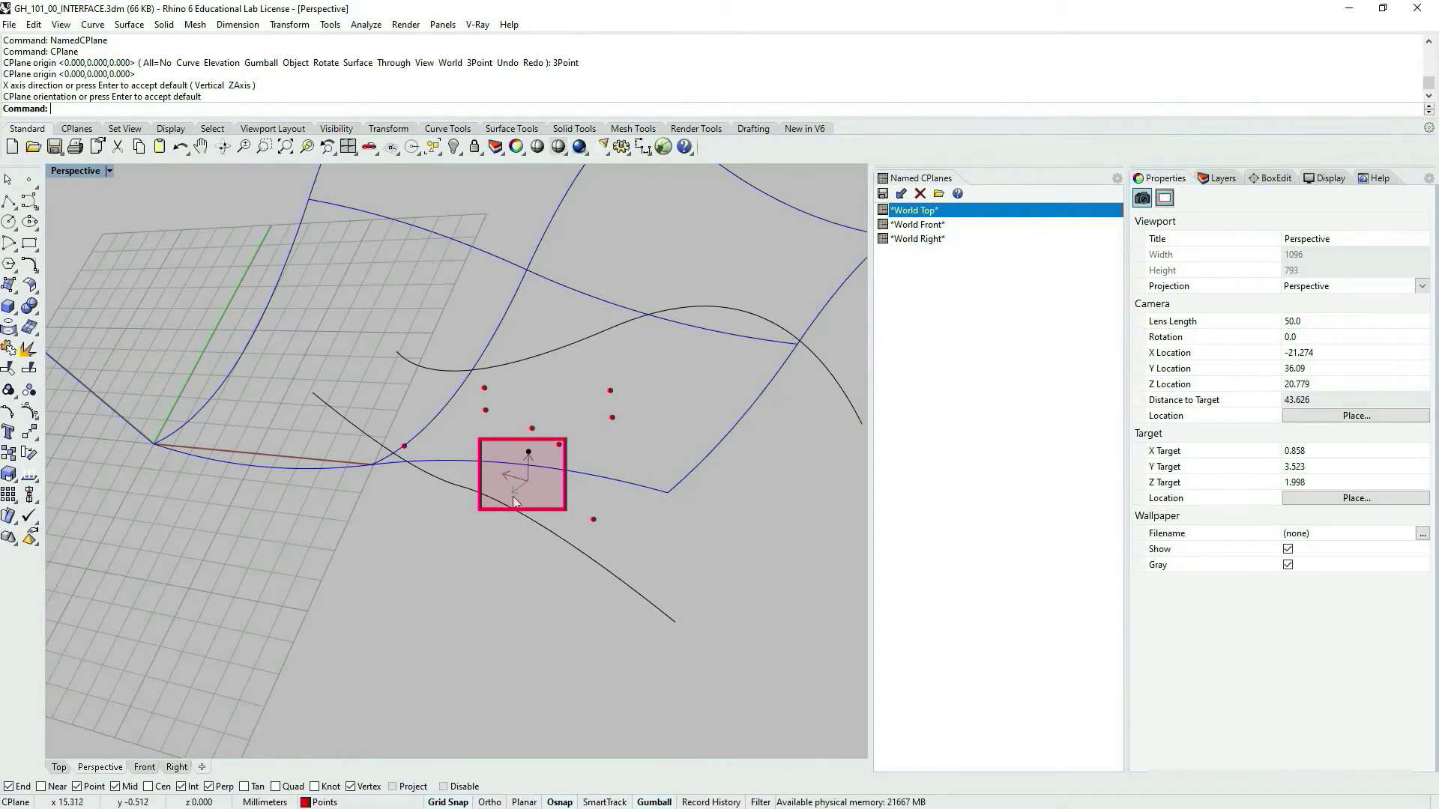
right_drag(495, 511, 585, 504)
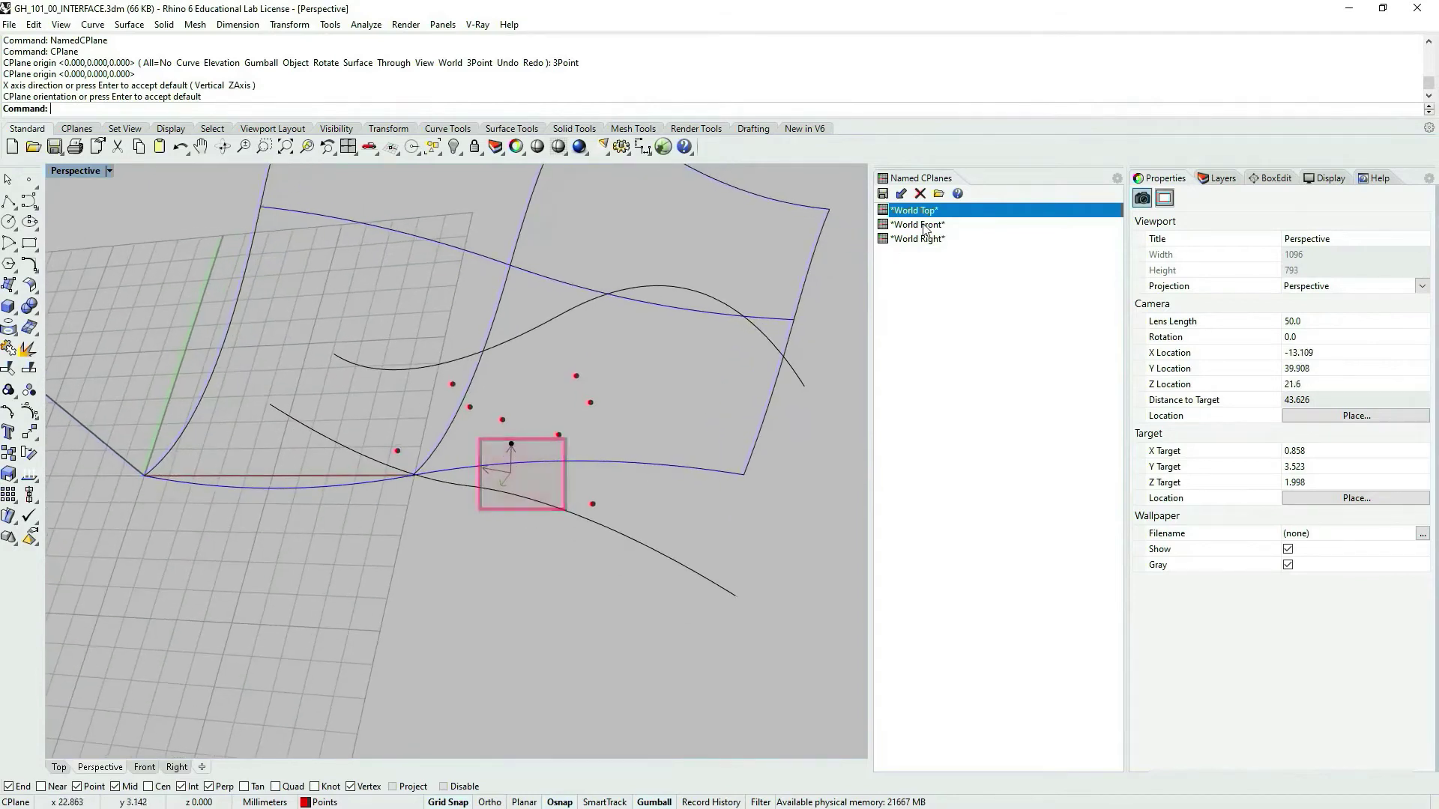
scroll(583, 389, down, 5)
right_drag(583, 390, 472, 421)
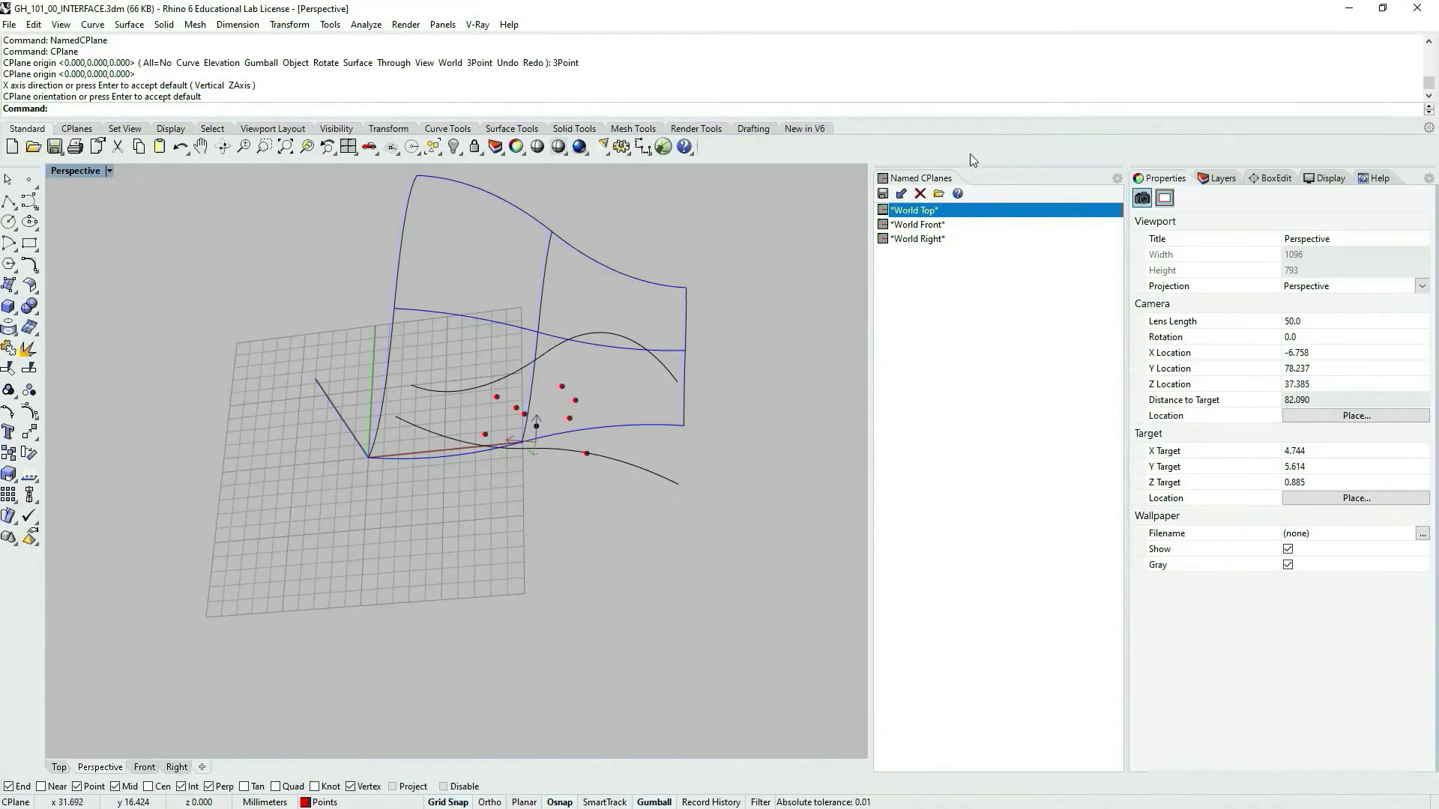
Save the current construction plane as a named CPlane called Custom_CPlane01.
click(884, 194)
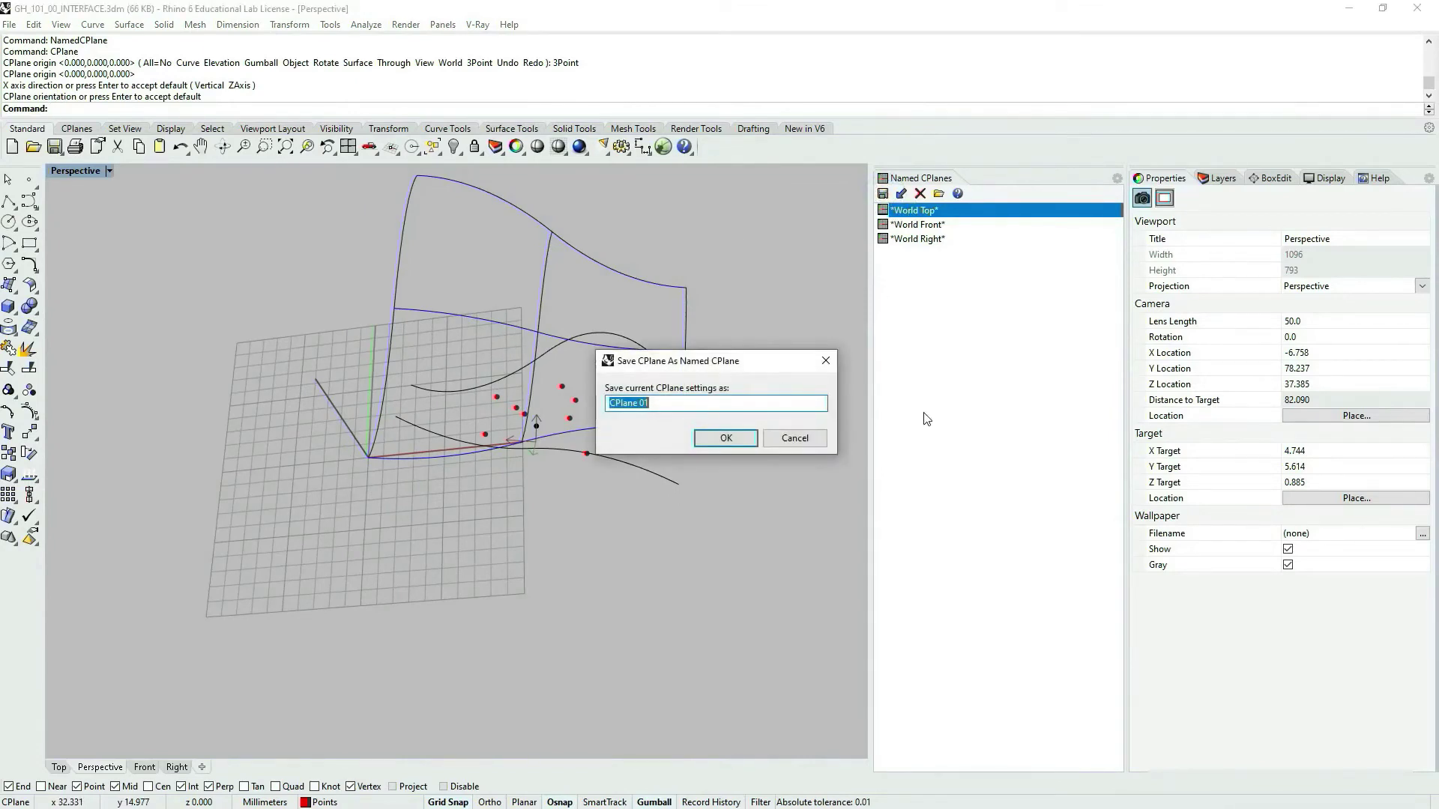
text(C)
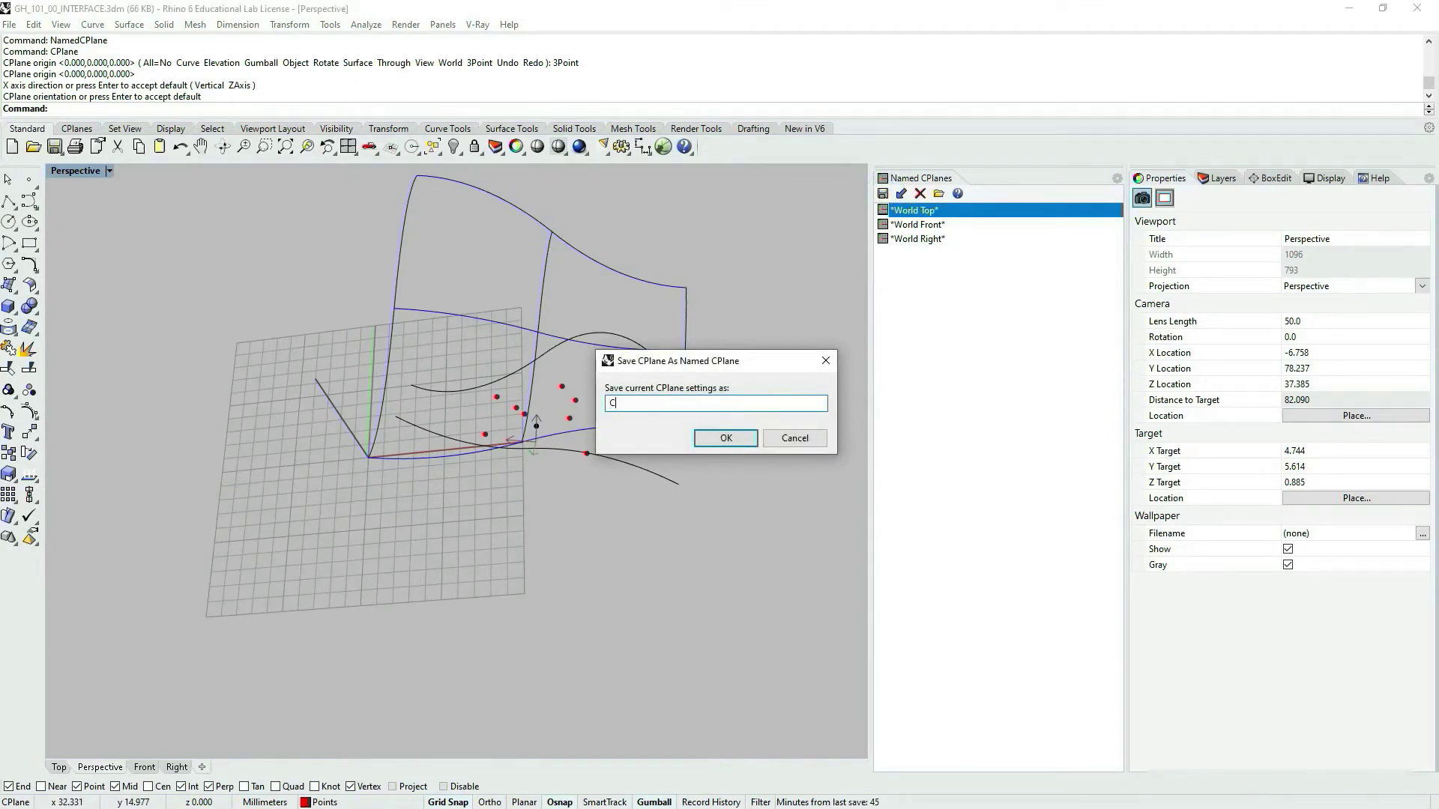
text(ustom_Cplane01)
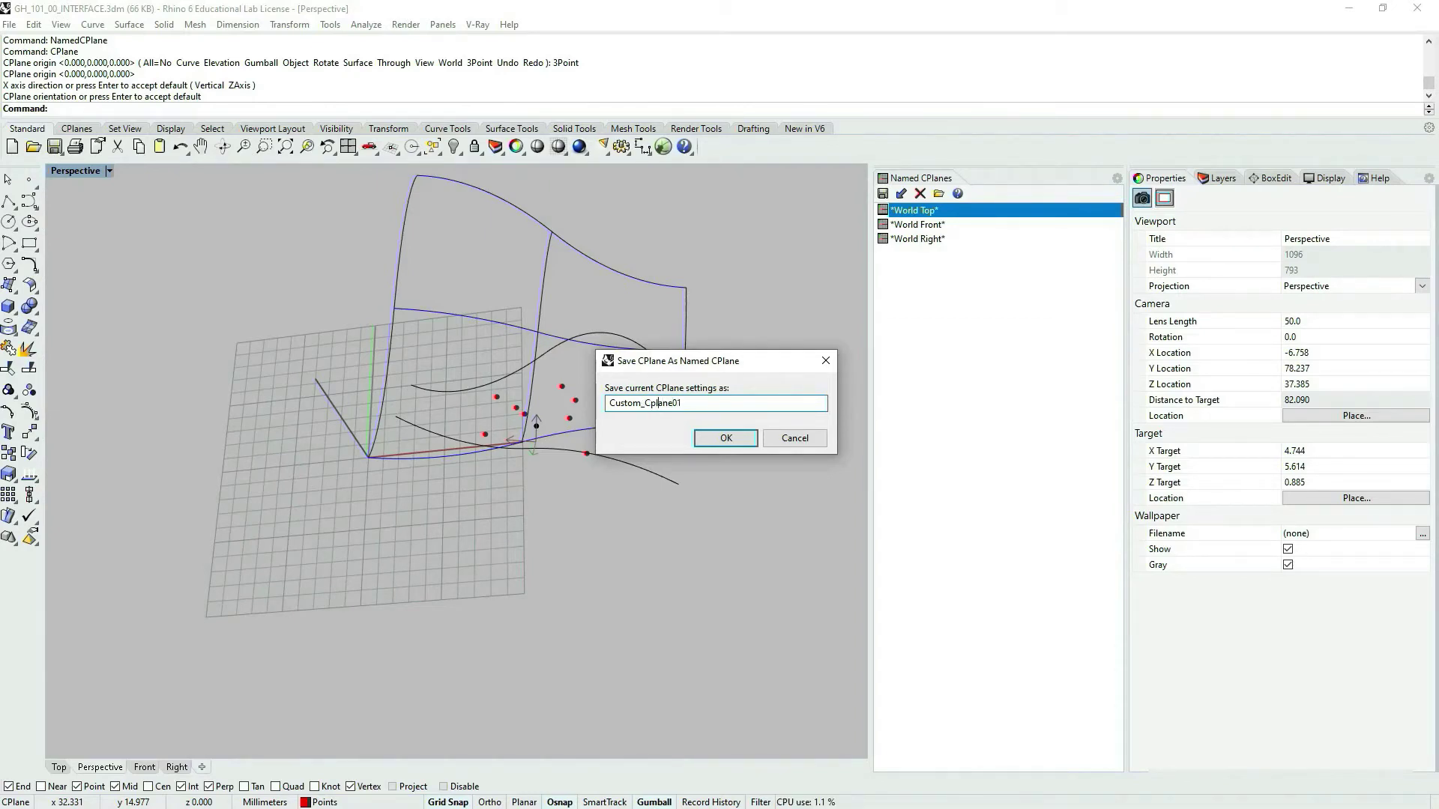
key(BackSpace)
text(P)
click(725, 438)
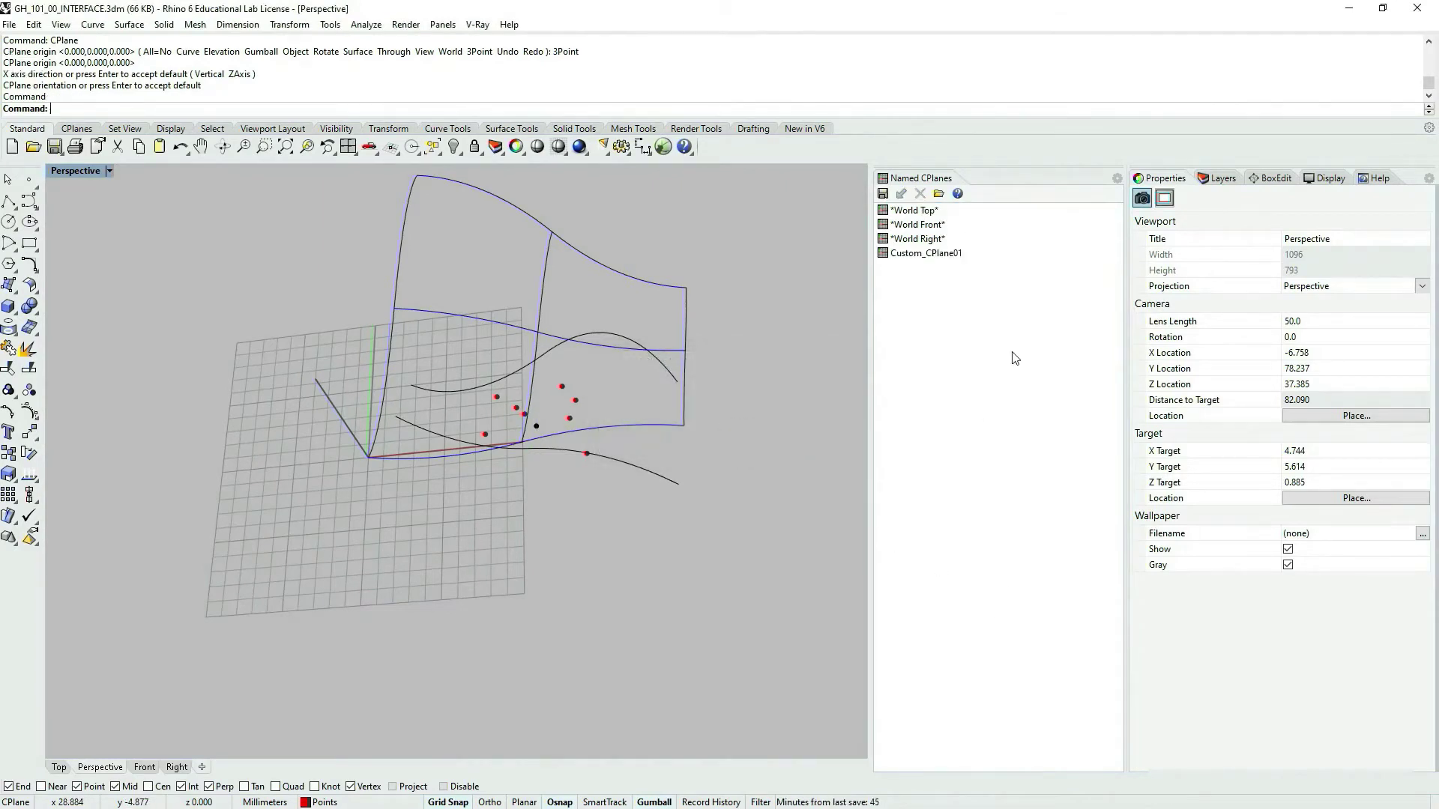
Restore the saved Custom_CPlane01 in the Perspective viewport and examine its grid and axes from several angles.
right_drag(485, 442, 285, 465)
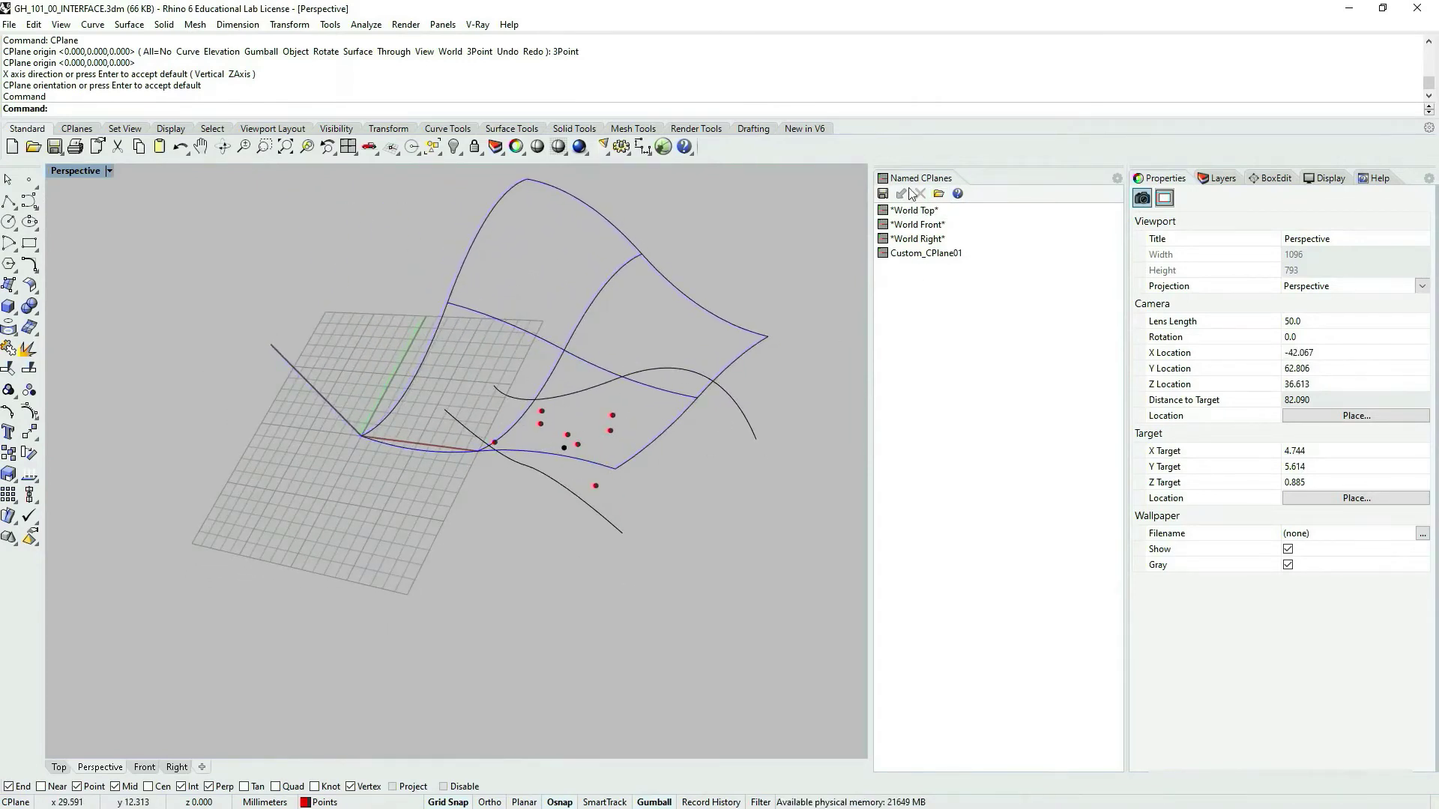
right_drag(565, 480, 615, 416)
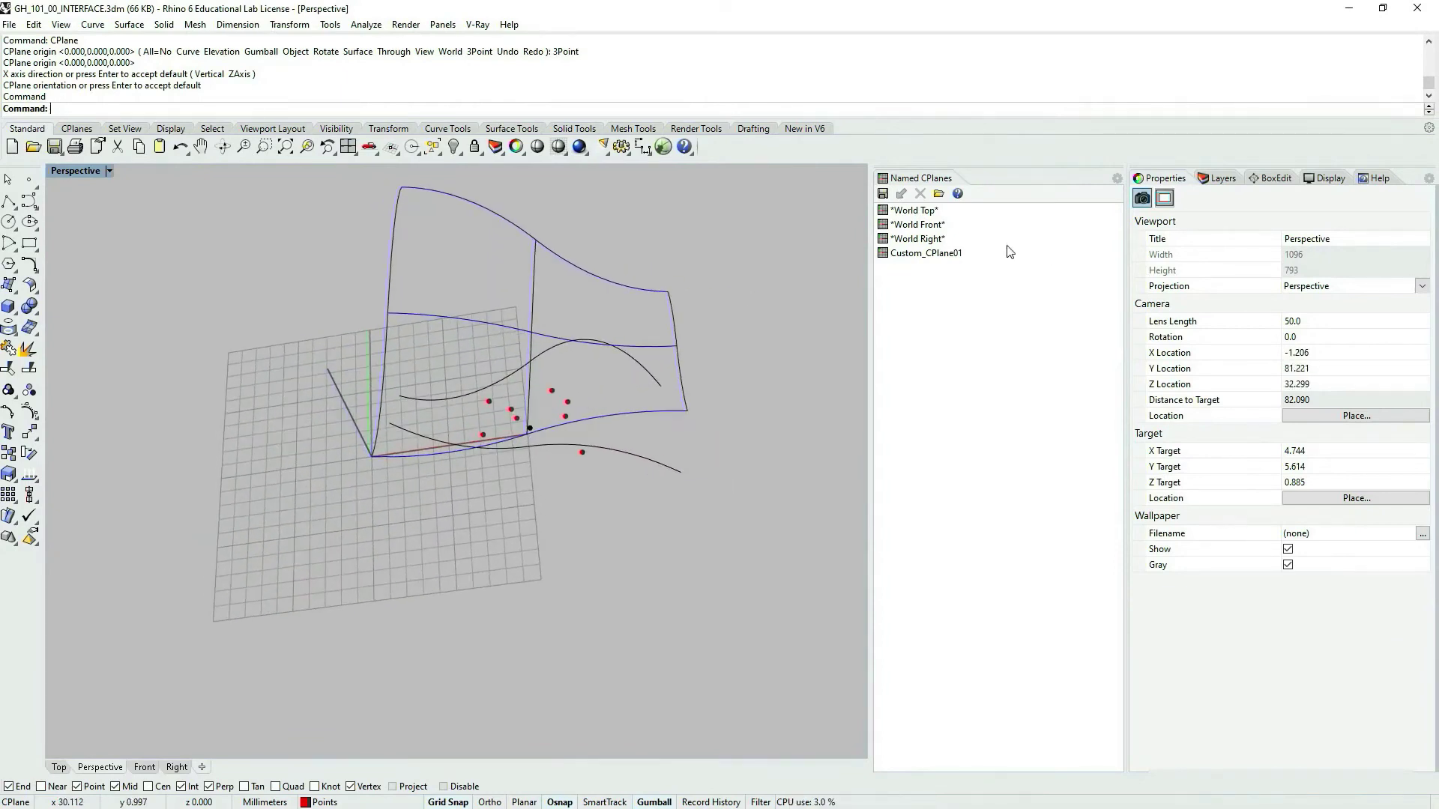
click(940, 254)
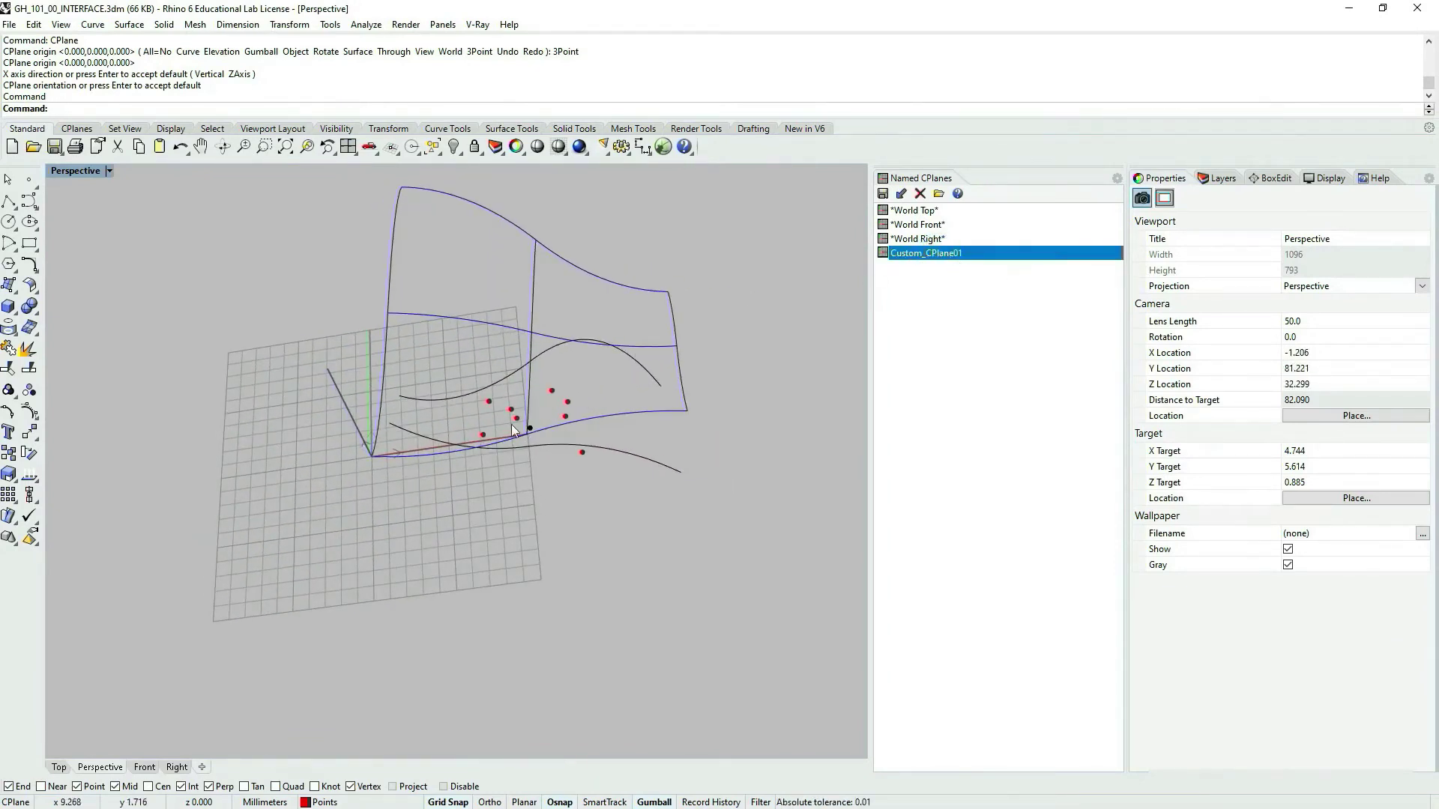
right_drag(511, 424, 397, 425)
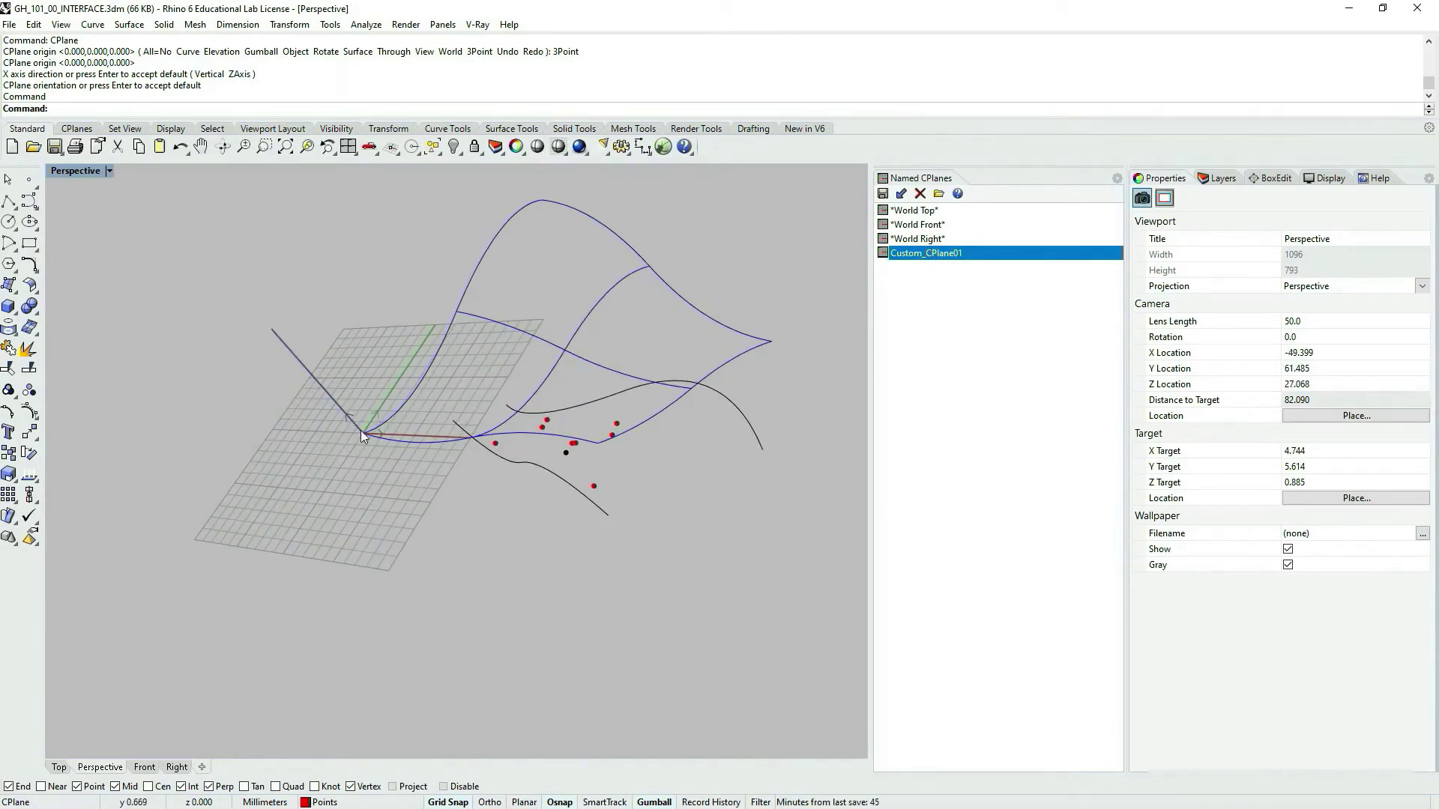
right_drag(384, 443, 415, 568)
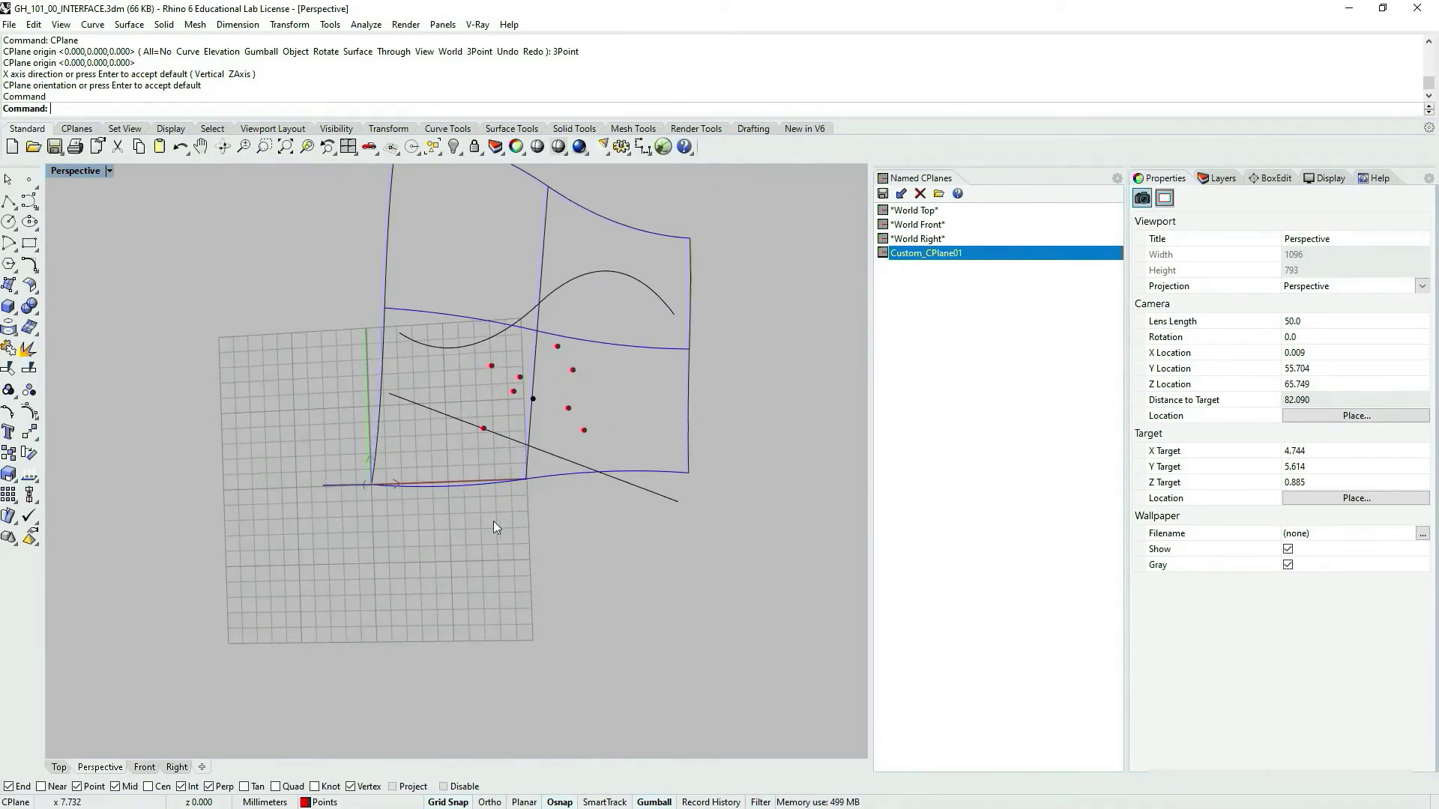
right_drag(493, 520, 512, 481)
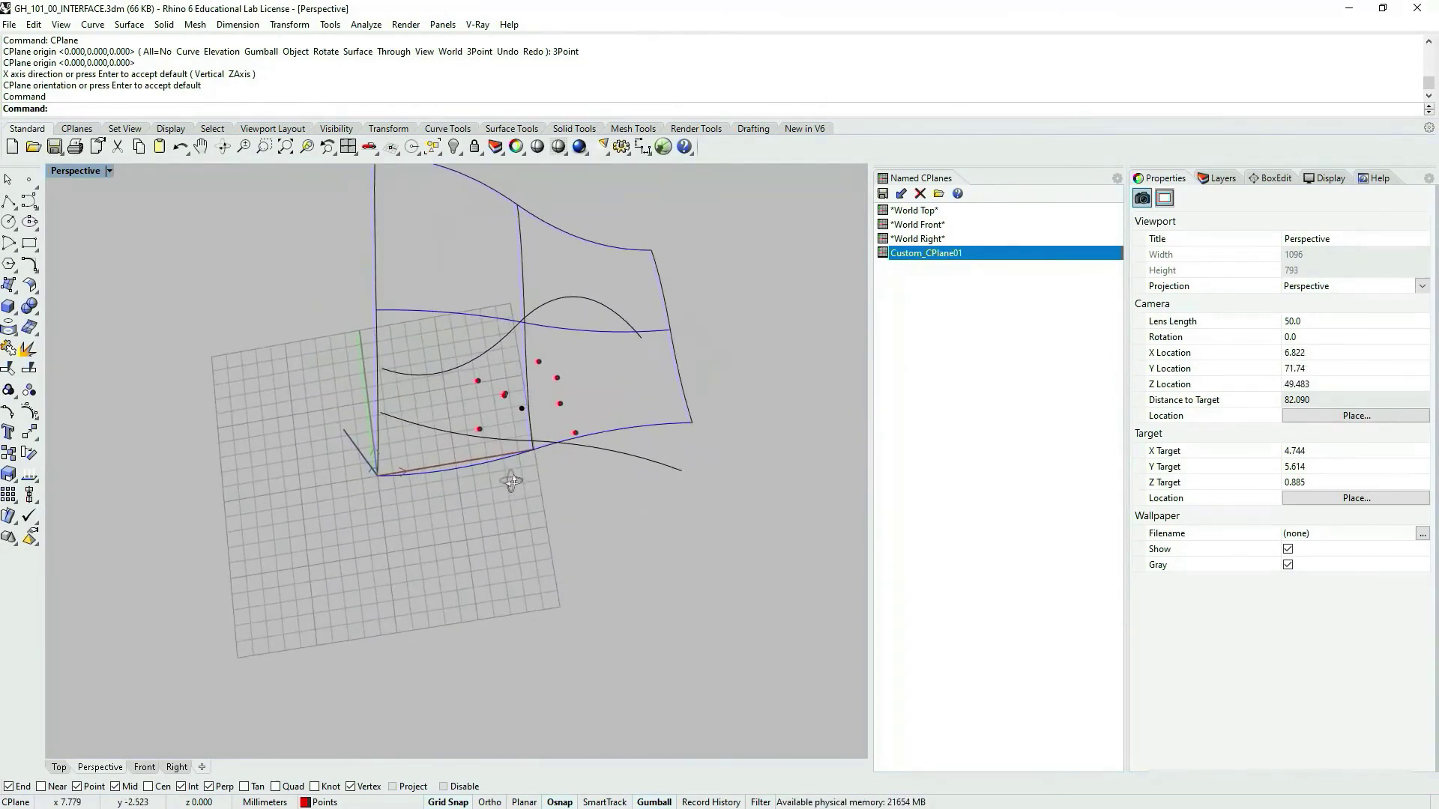
double_click(950, 258)
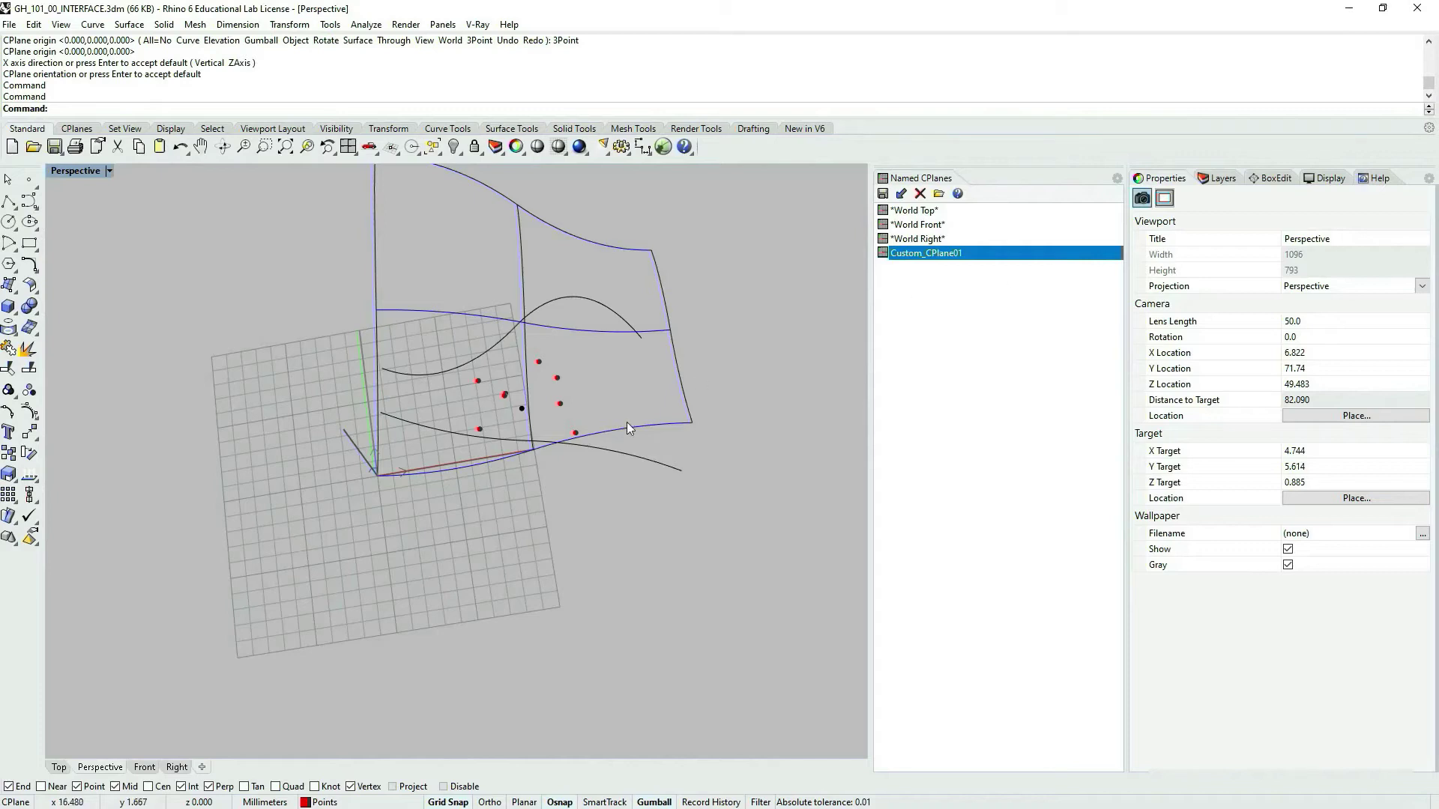
right_drag(626, 421, 517, 446)
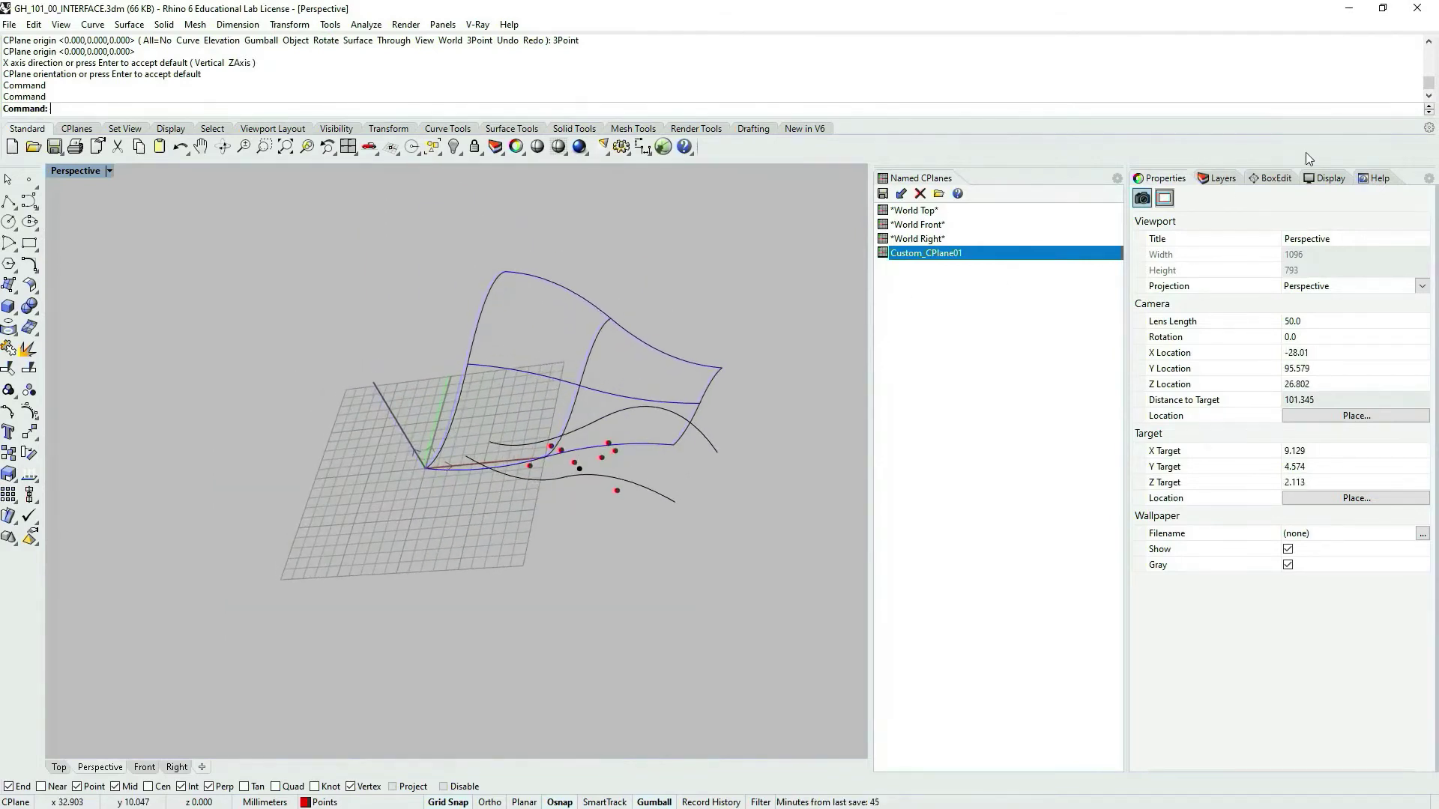
Show the list of available panels to locate Named CPlanes, and dismiss it without changing anything.
click(1429, 180)
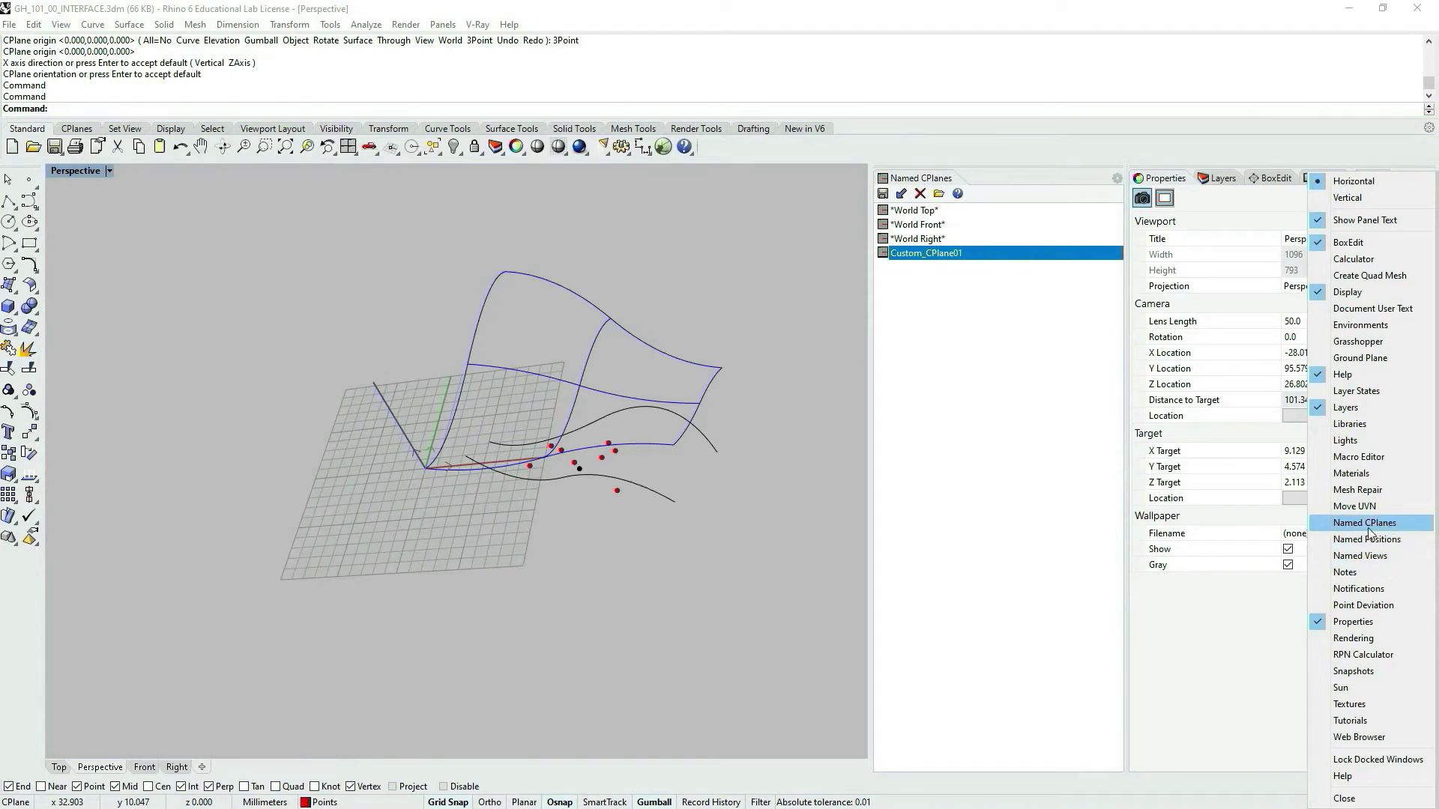
click(917, 318)
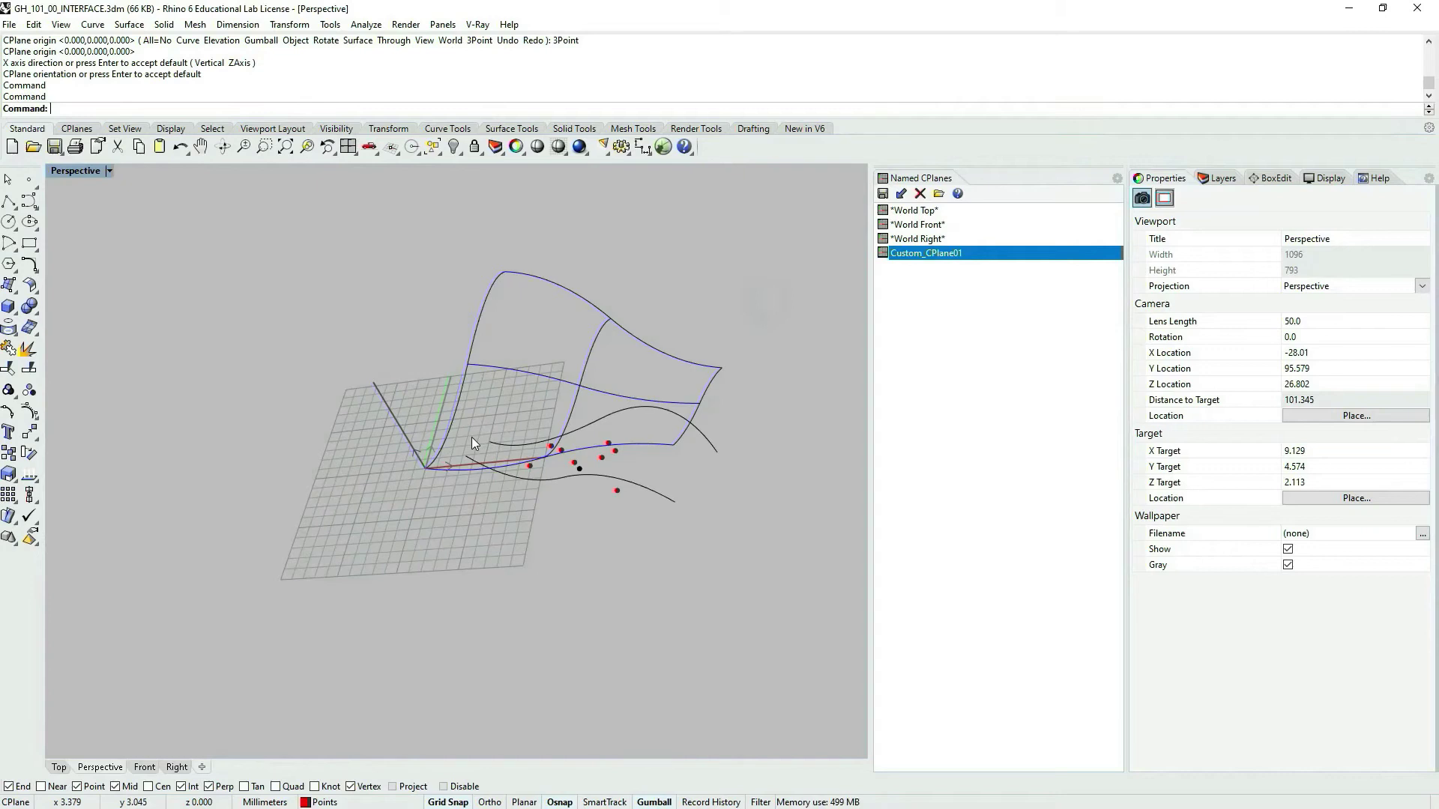
Draw a circle on Custom_CPlane01, centred at the plane's origin on the surface corner.
right_drag(471, 438, 533, 493)
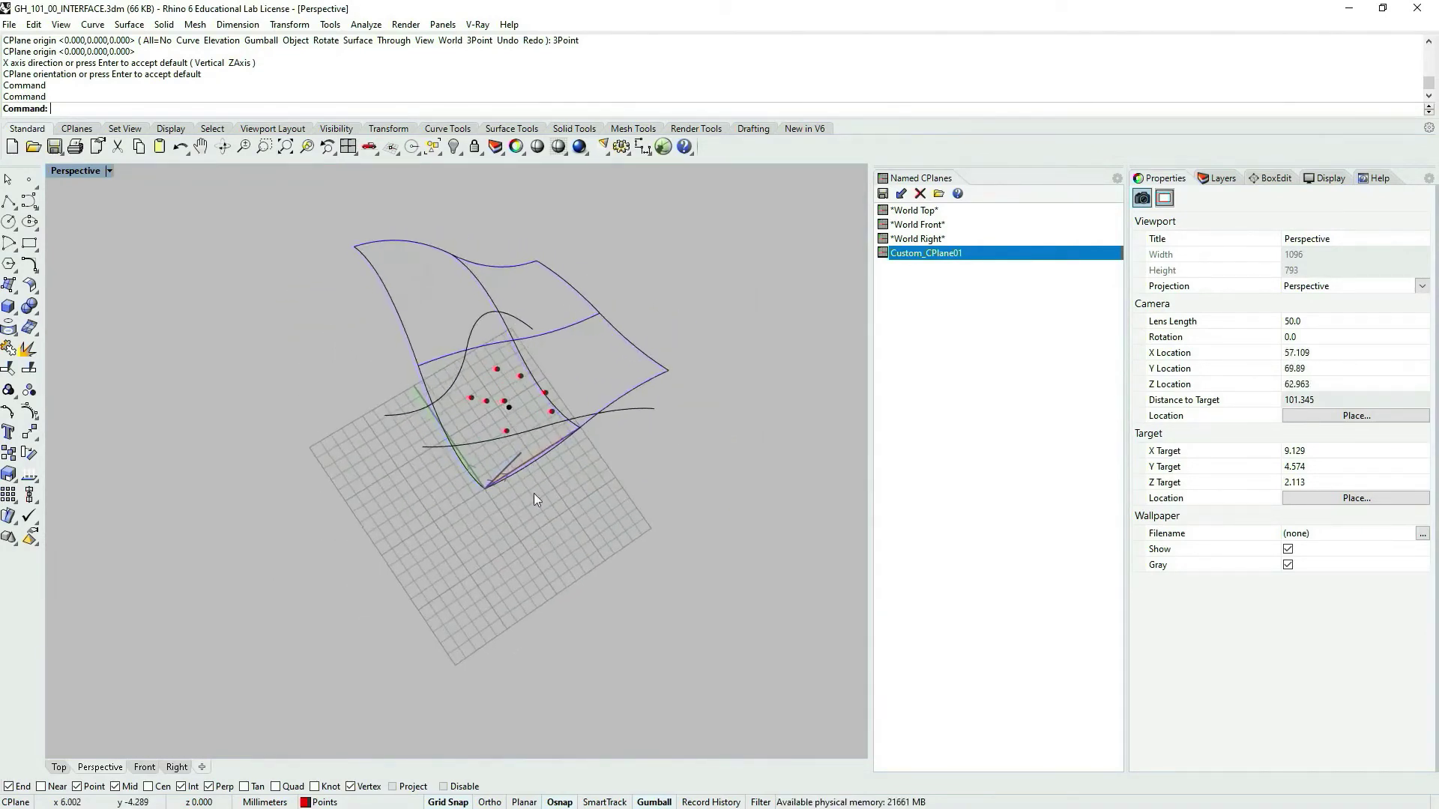
scroll(521, 452, up, 4)
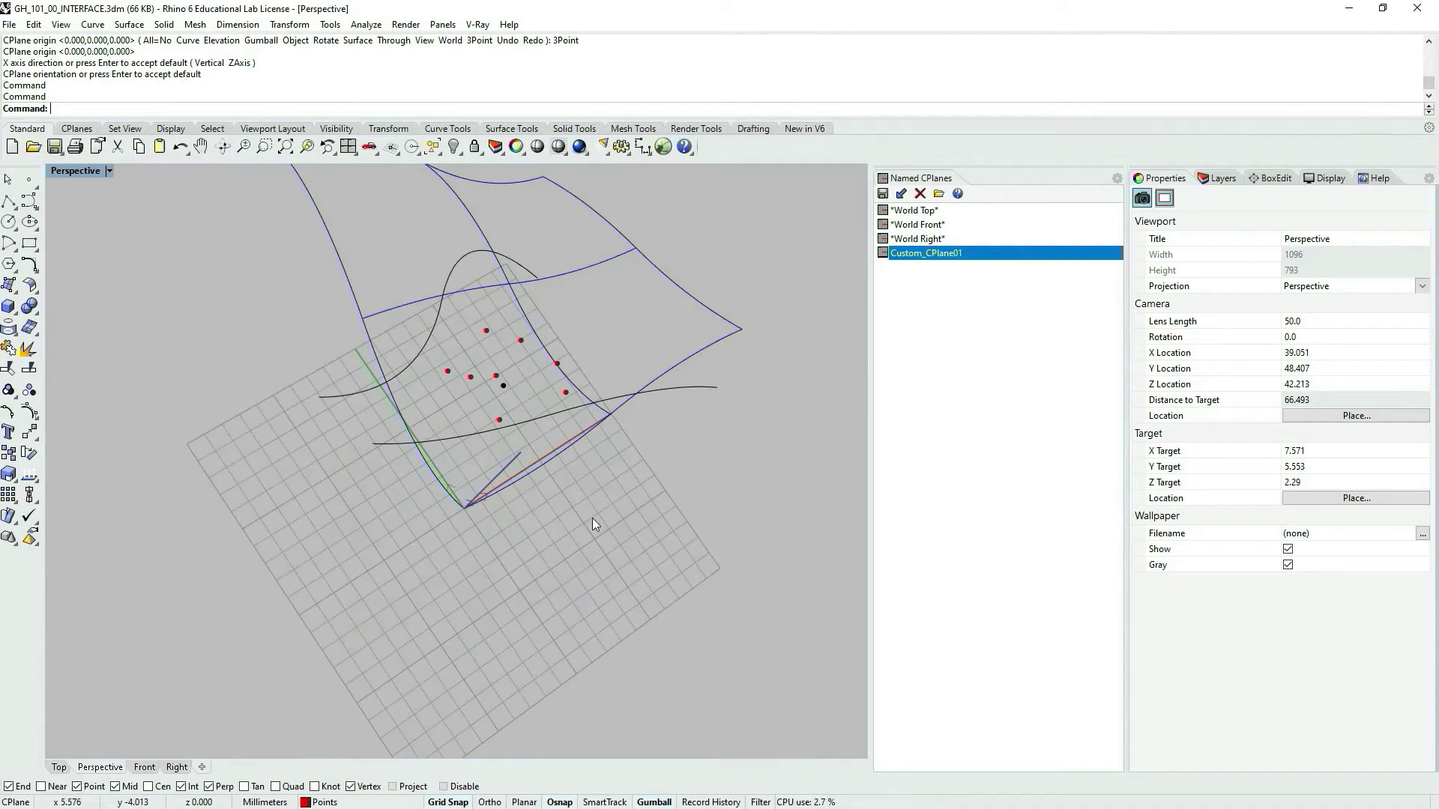
right_drag(600, 515, 637, 479)
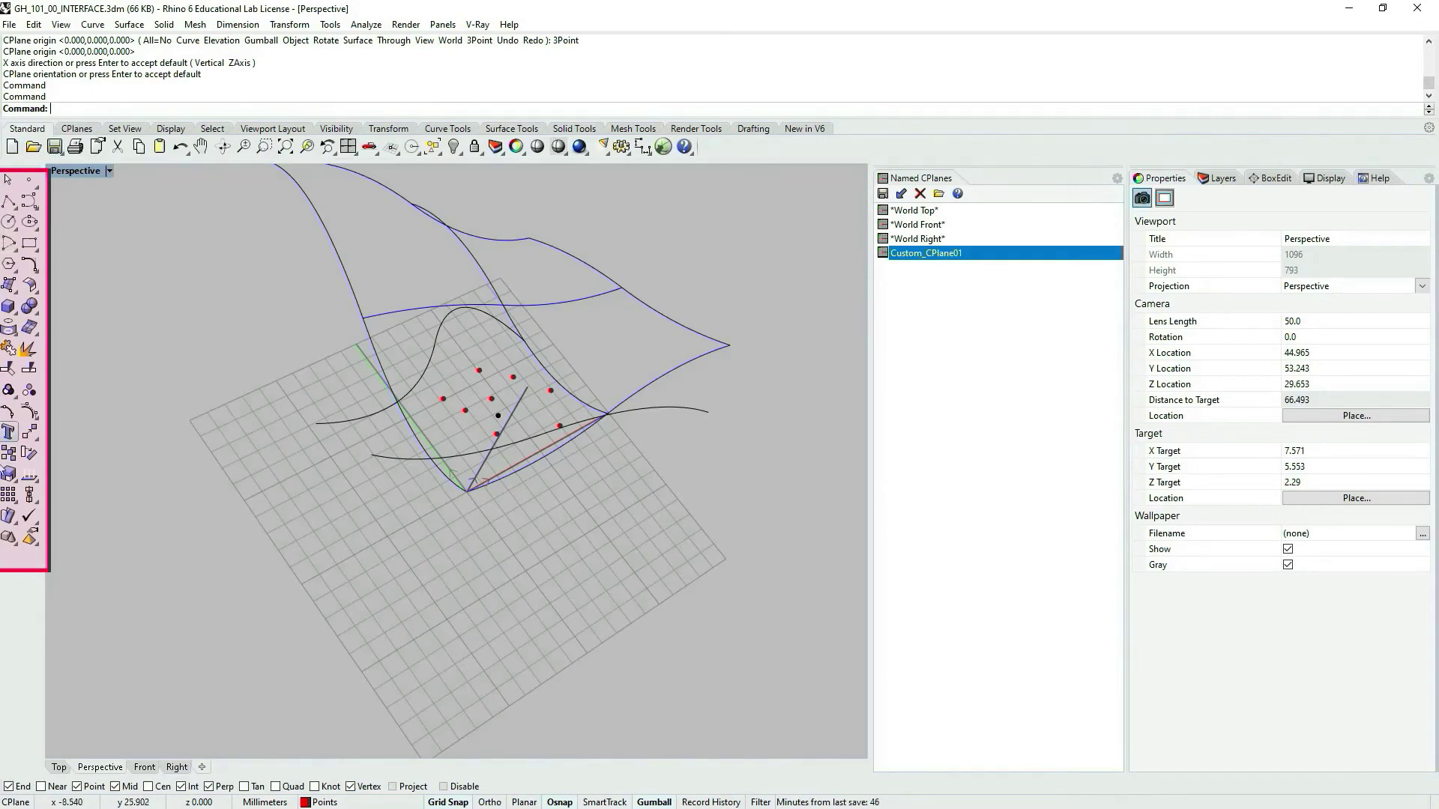
click(9, 222)
click(467, 491)
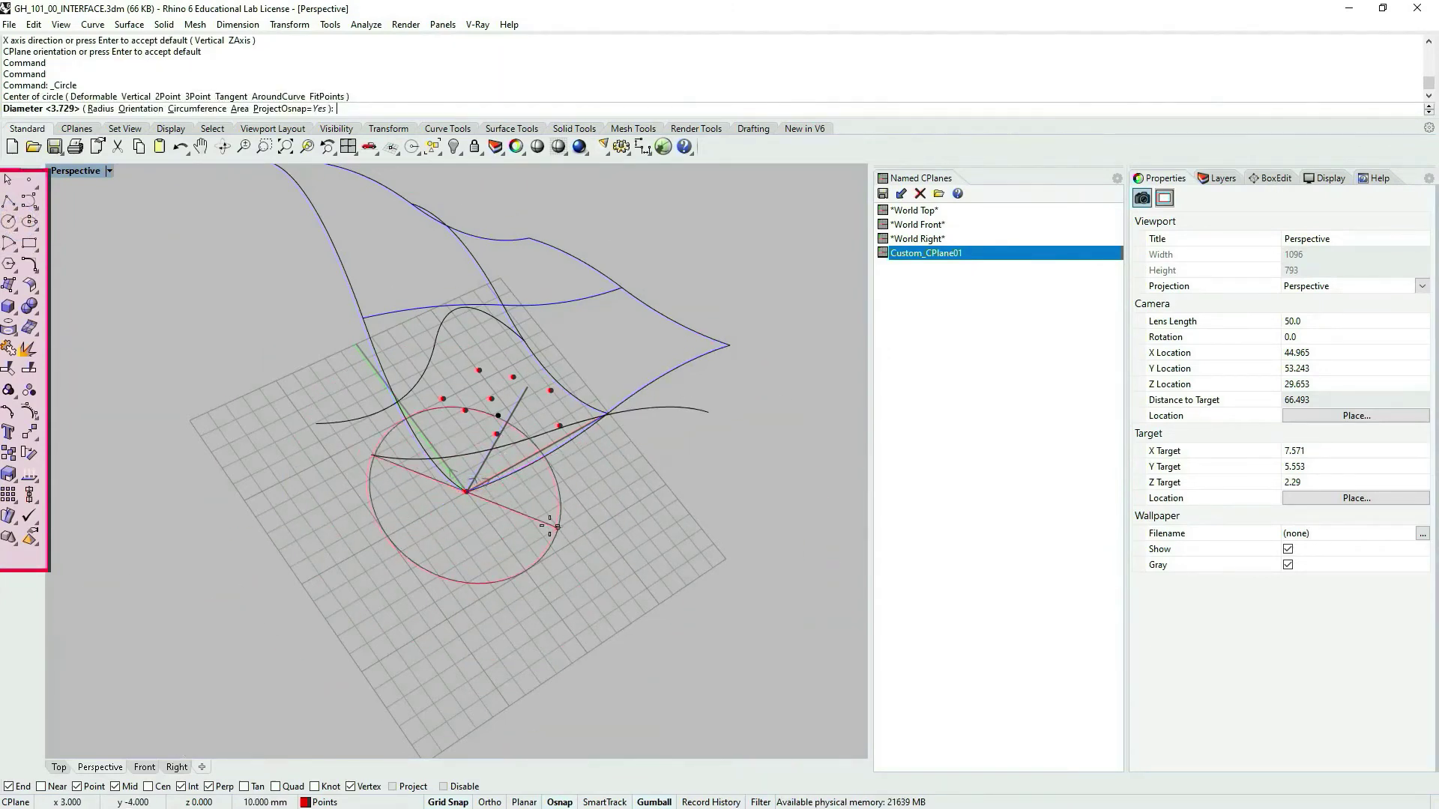
click(531, 517)
right_drag(555, 520, 443, 483)
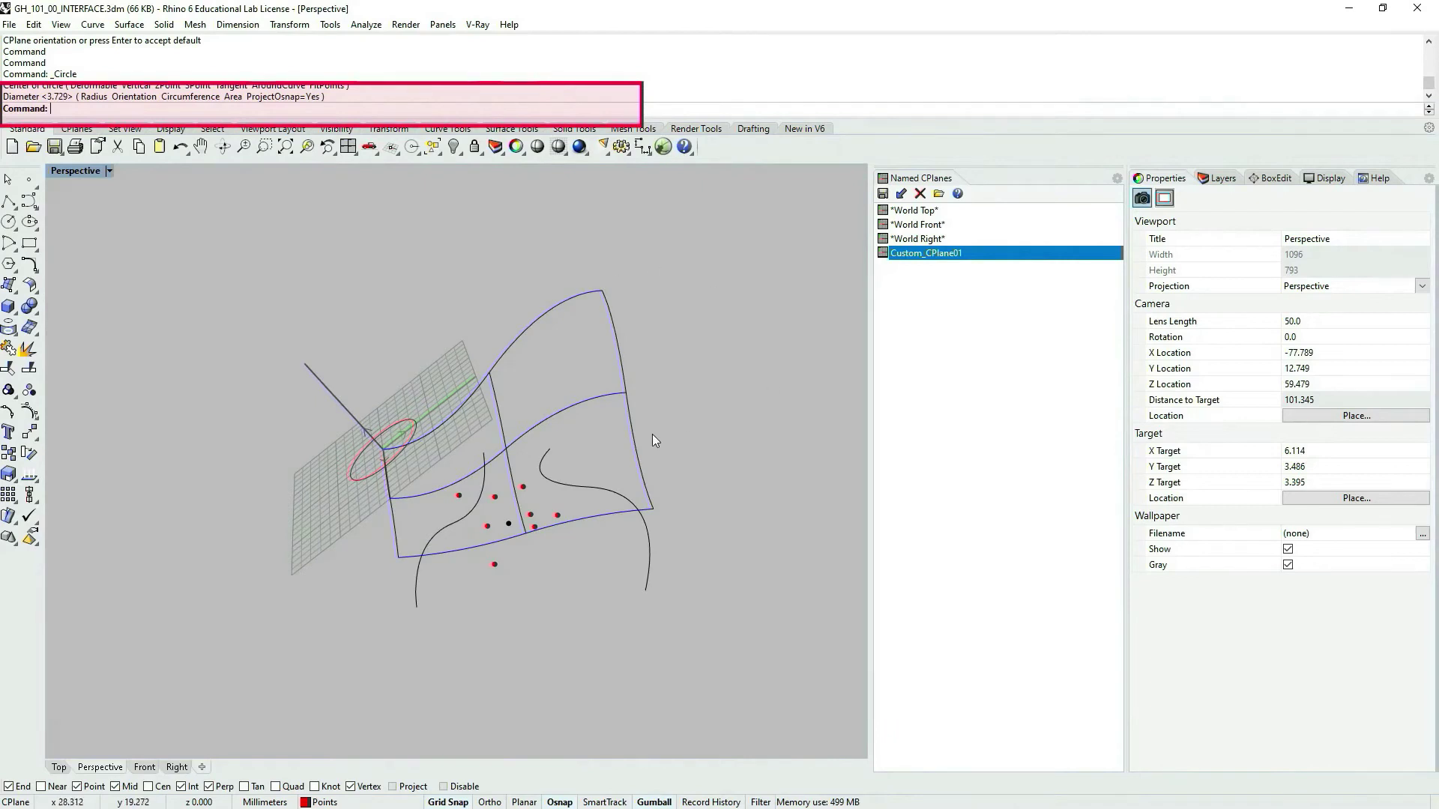
Define a 3Point CPlane with its origin at the surface corner diagonally opposite the circle, X toward the highest corner and orientation toward the remaining corner.
click(670, 412)
text(cplane)
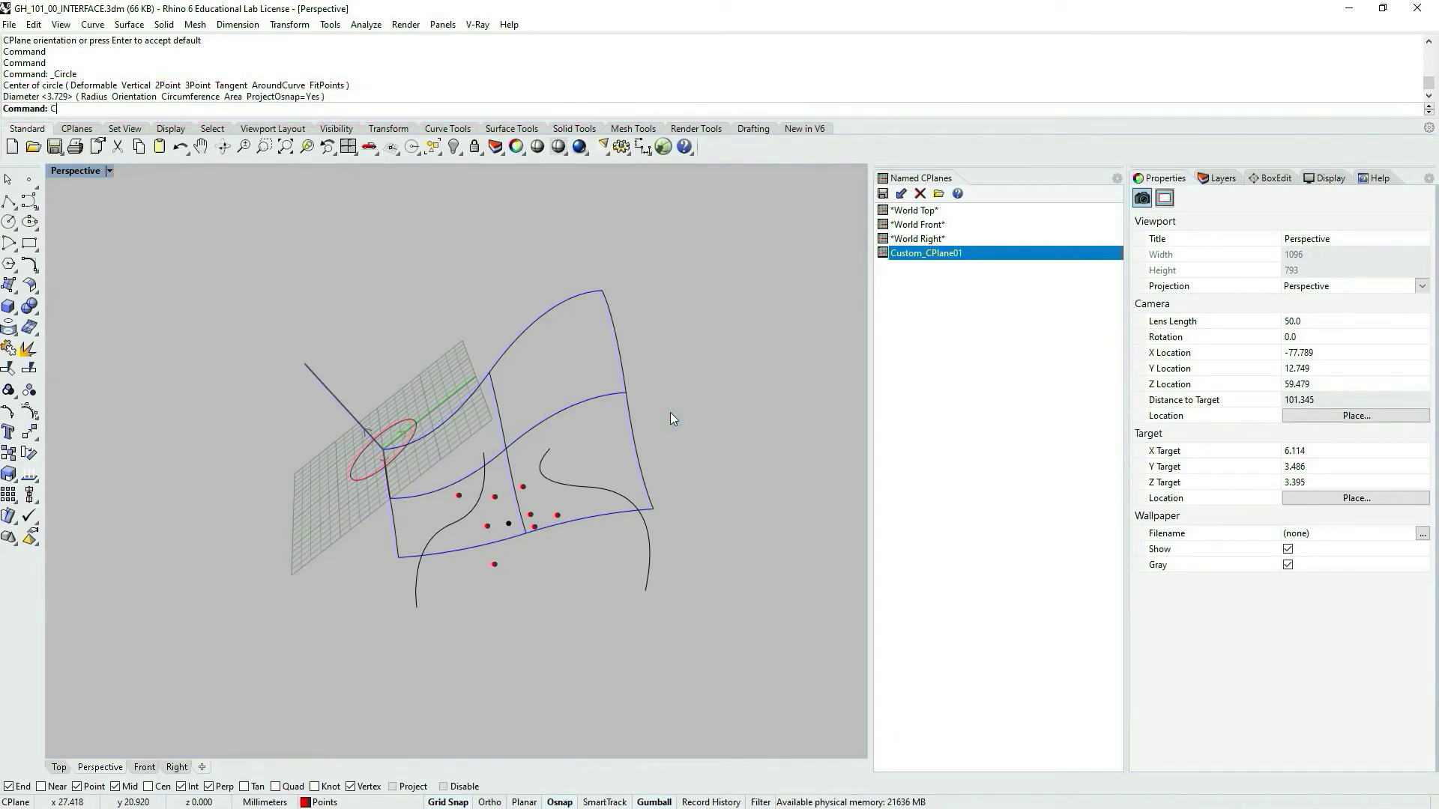
key(Return)
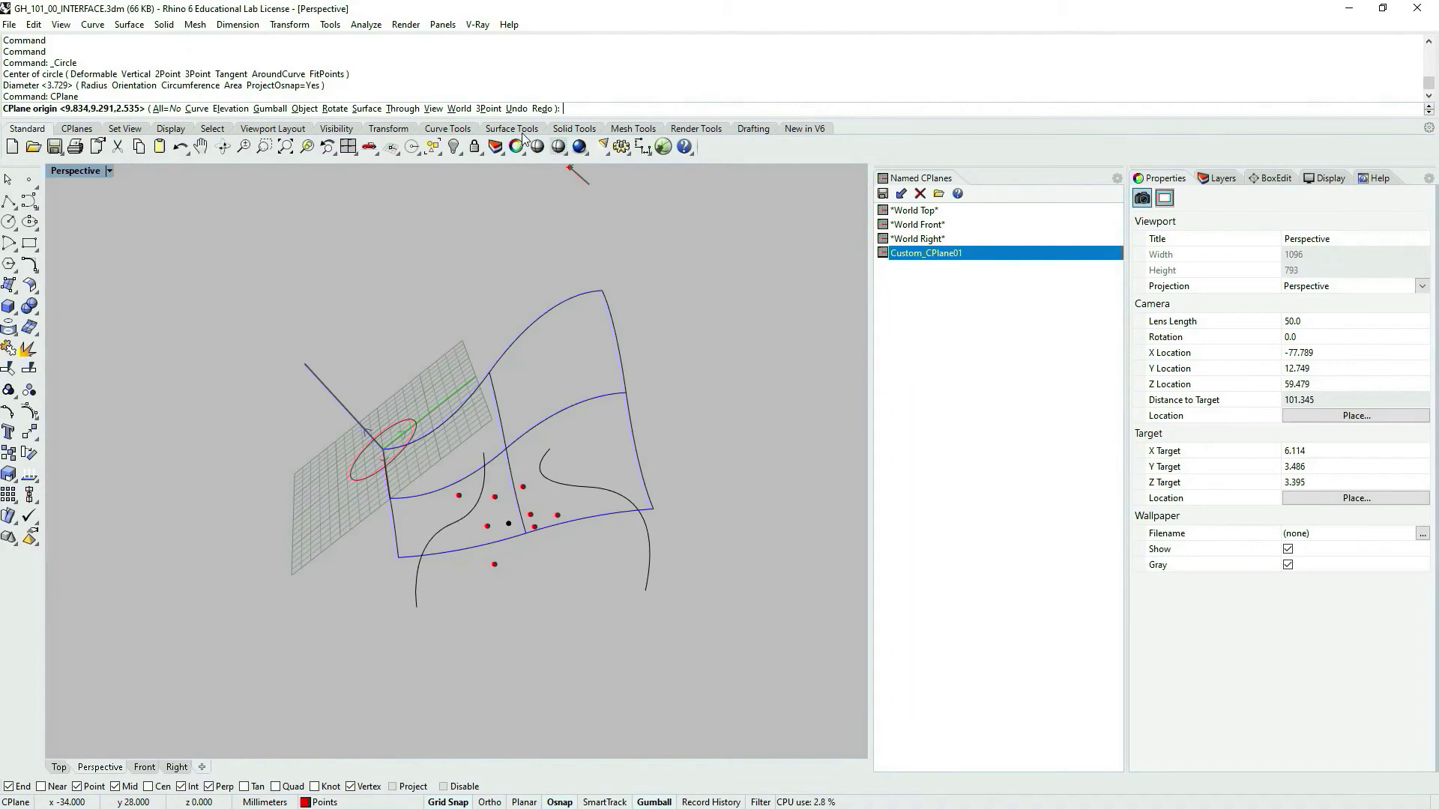
click(489, 108)
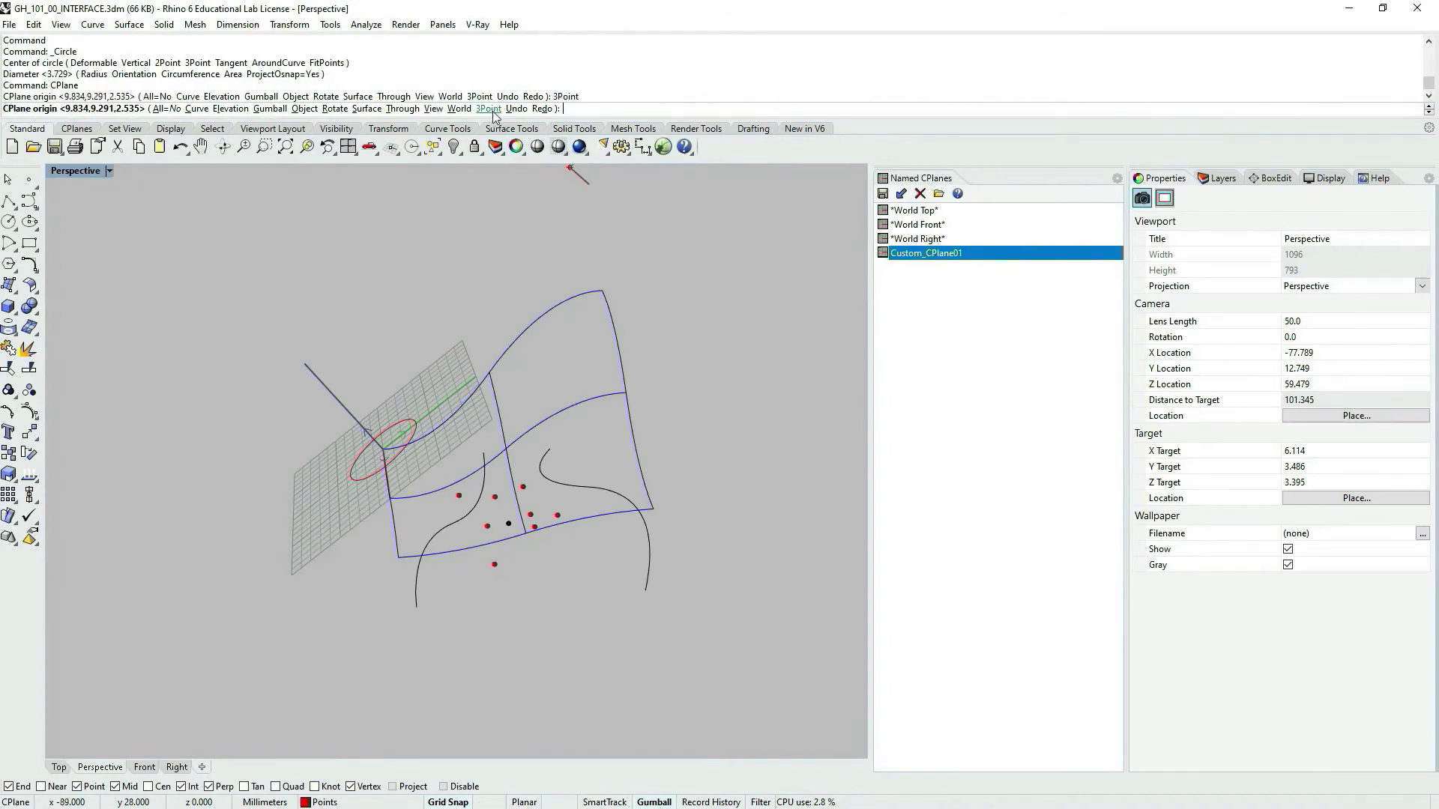
click(656, 510)
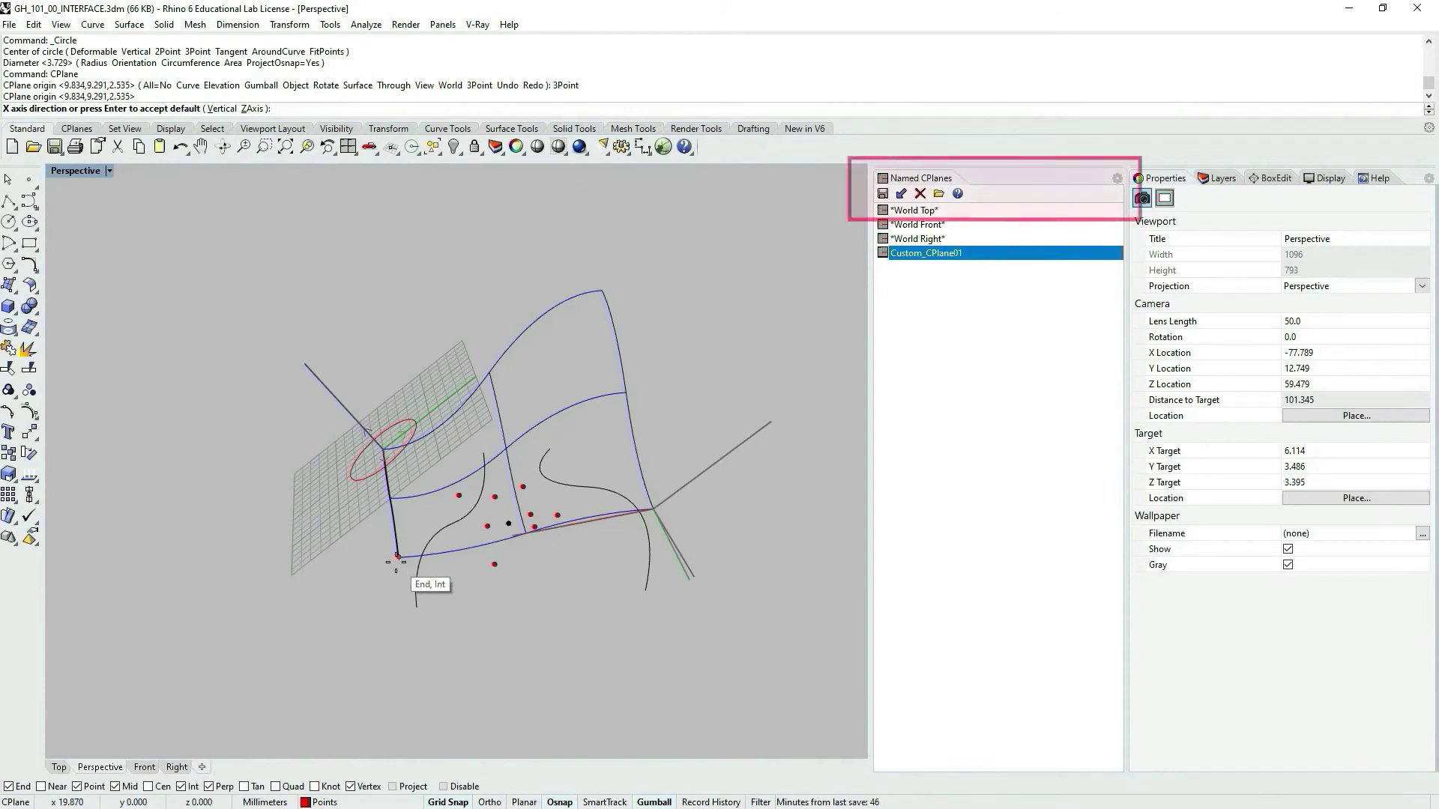
click(603, 287)
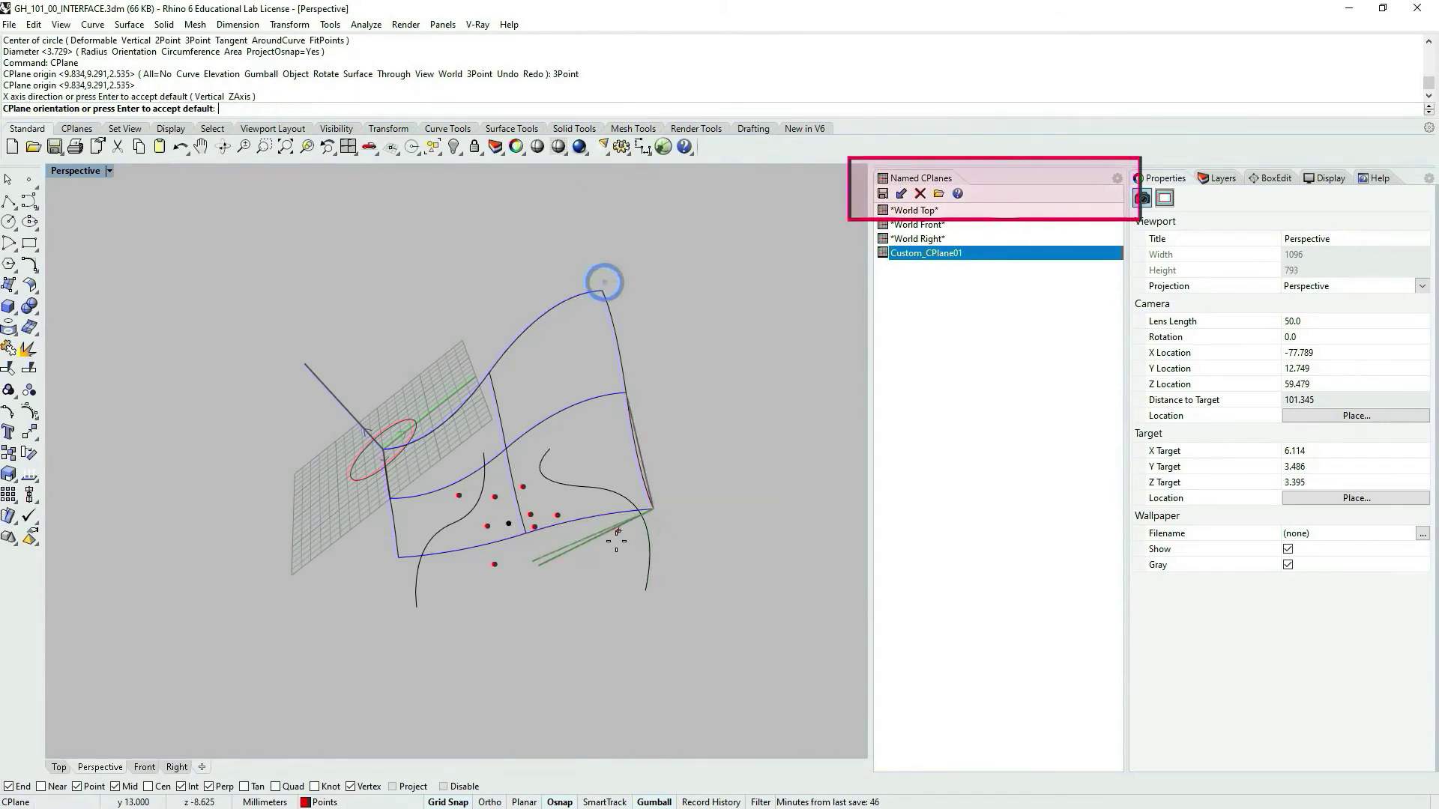
click(397, 556)
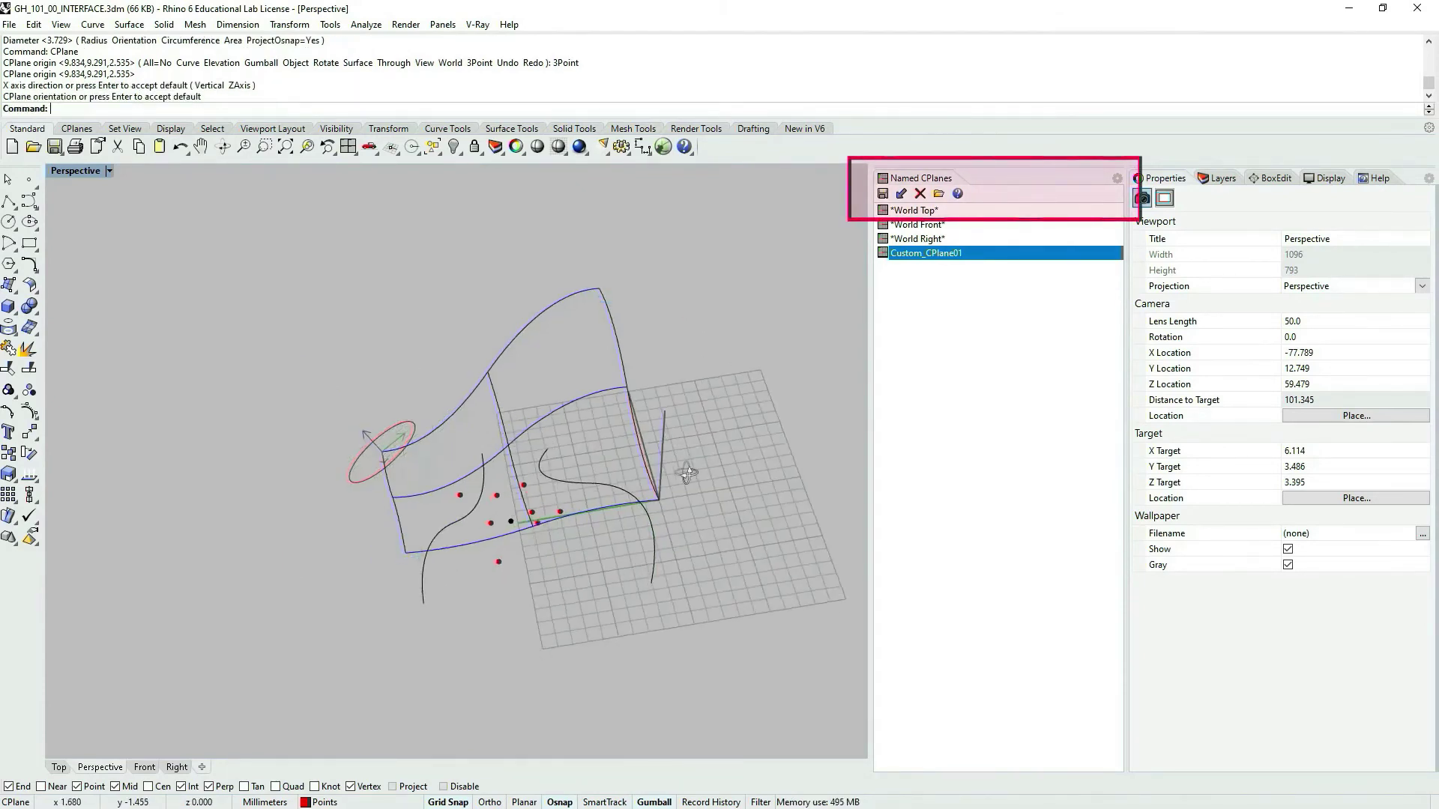
Save the new construction plane as a named CPlane called Custom_CPlane02.
right_drag(687, 473, 862, 322)
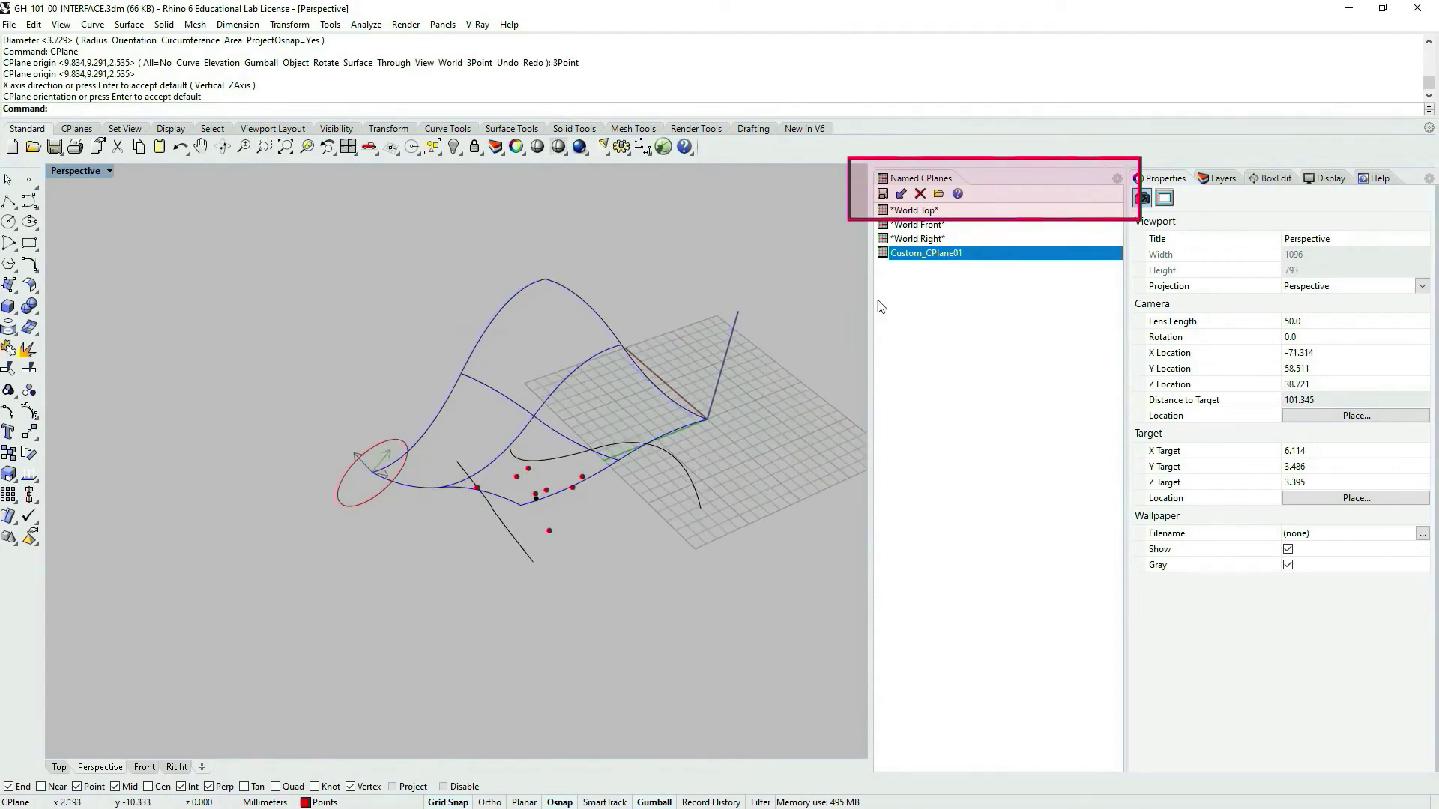
click(883, 195)
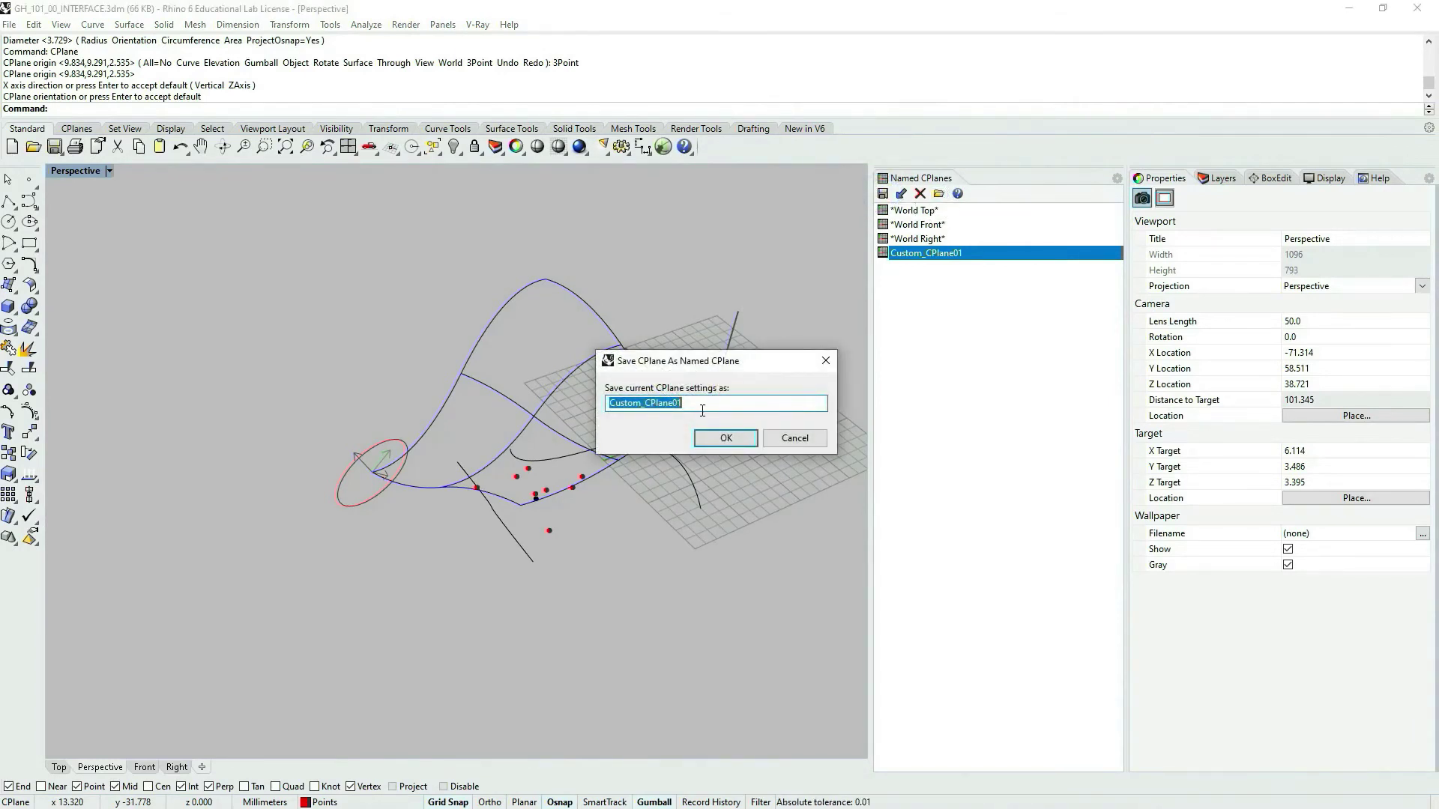
click(701, 404)
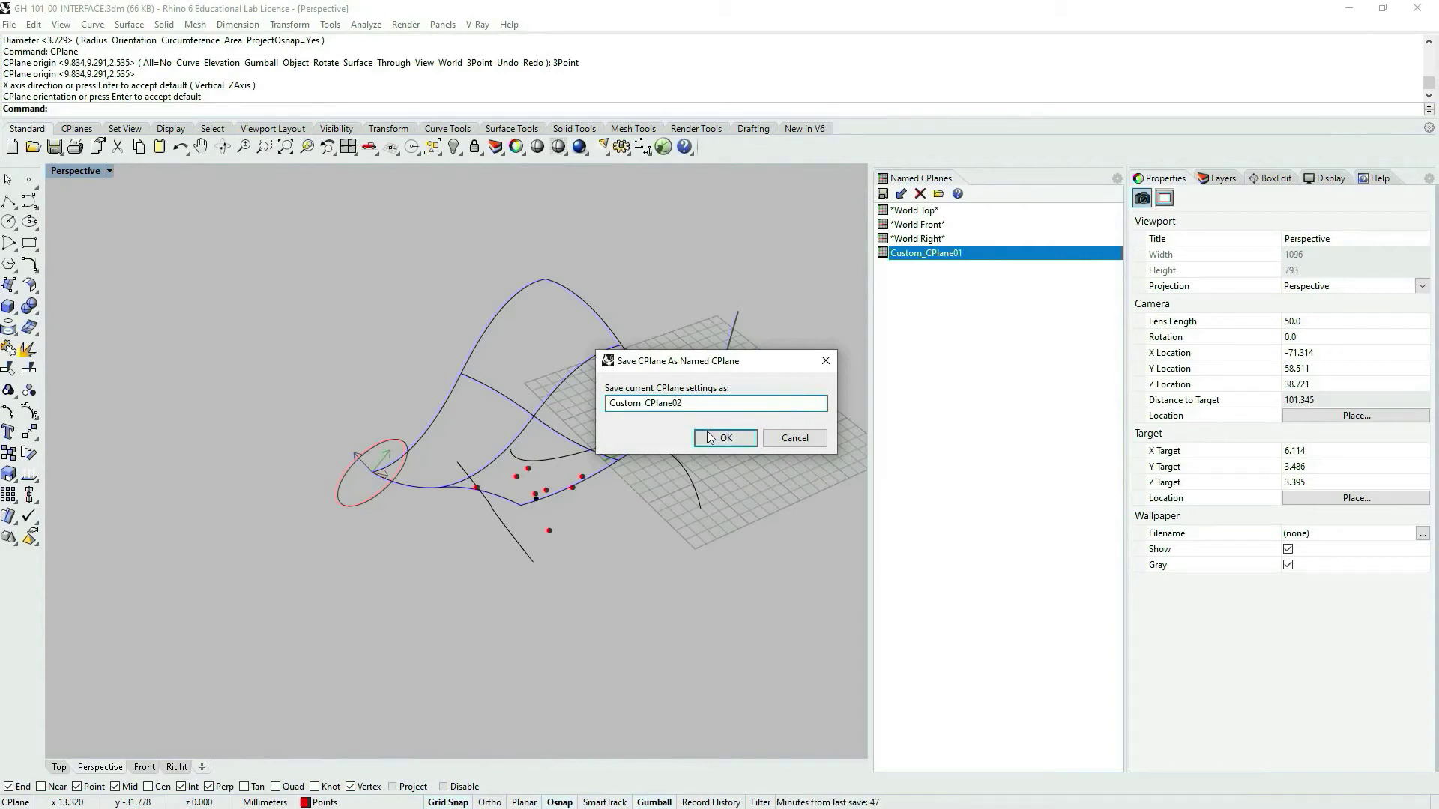
click(727, 438)
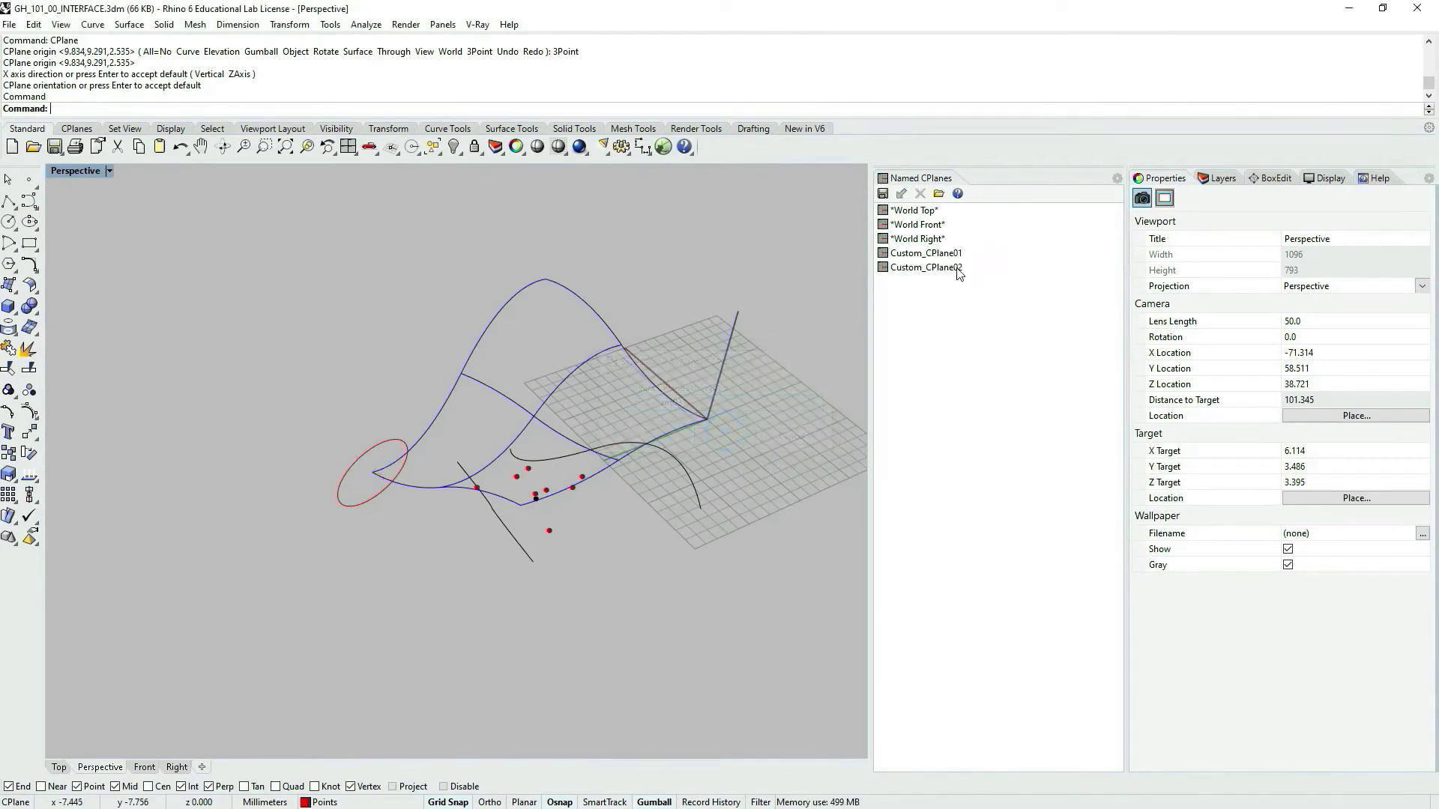
Switch the Perspective construction plane between Custom_CPlane01 and Custom_CPlane02, finishing on Custom_CPlane01.
click(955, 268)
double_click(948, 253)
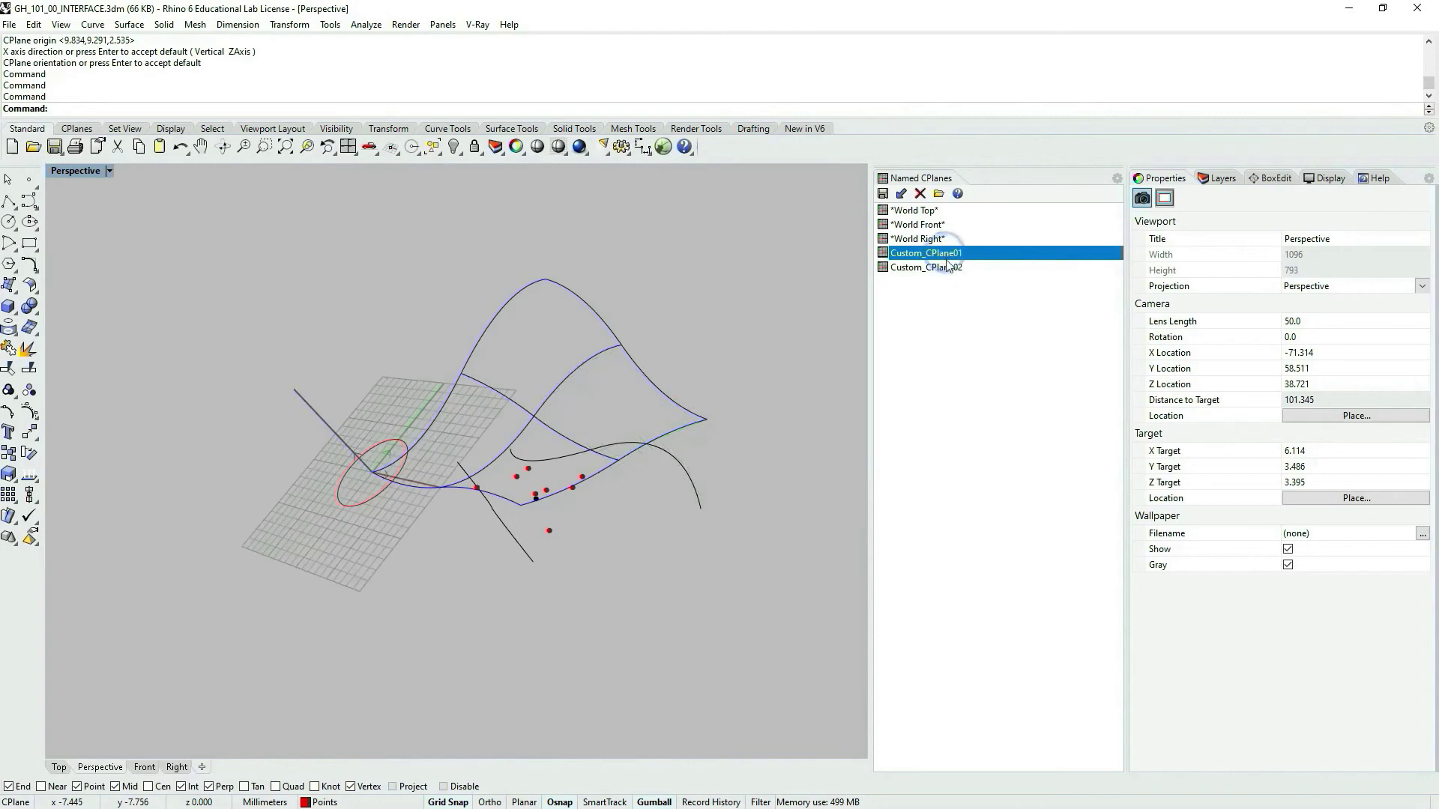
click(948, 268)
double_click(948, 268)
double_click(948, 253)
right_drag(592, 427, 452, 468)
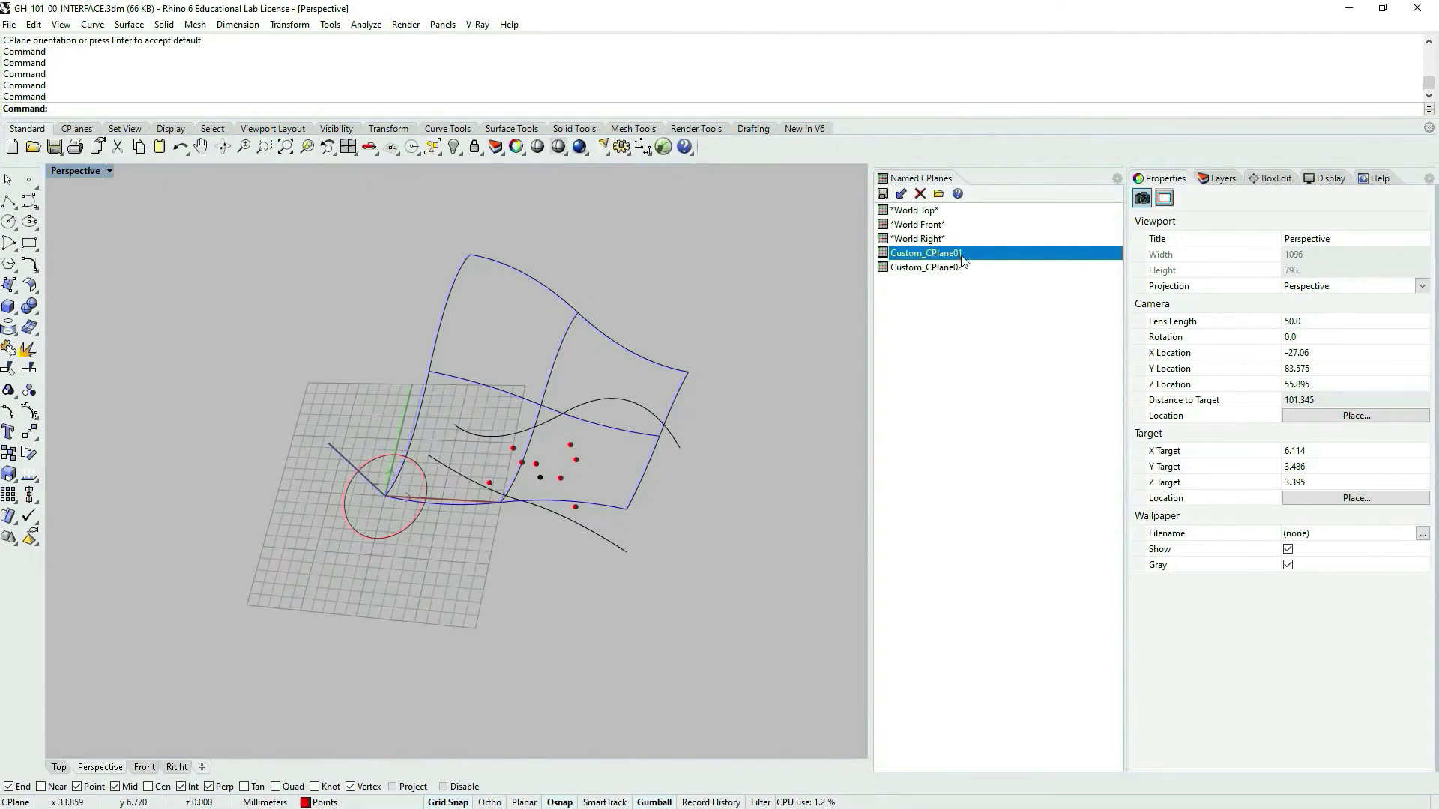
right_drag(570, 473, 488, 483)
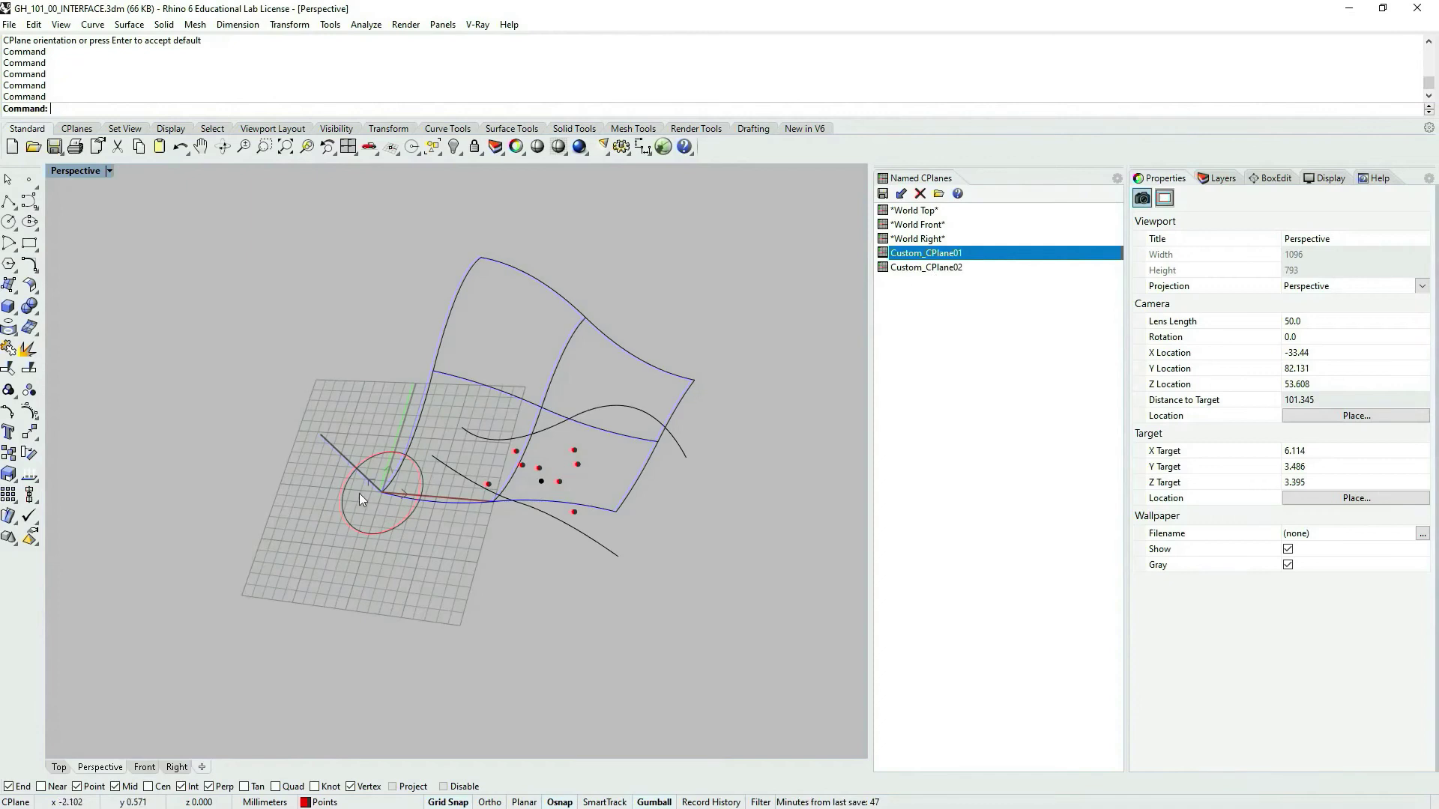
Compare the circle against Custom_CPlane02 by selecting it on that plane, and return to Custom_CPlane01 with the circle deselected.
double_click(925, 267)
right_drag(471, 498, 561, 434)
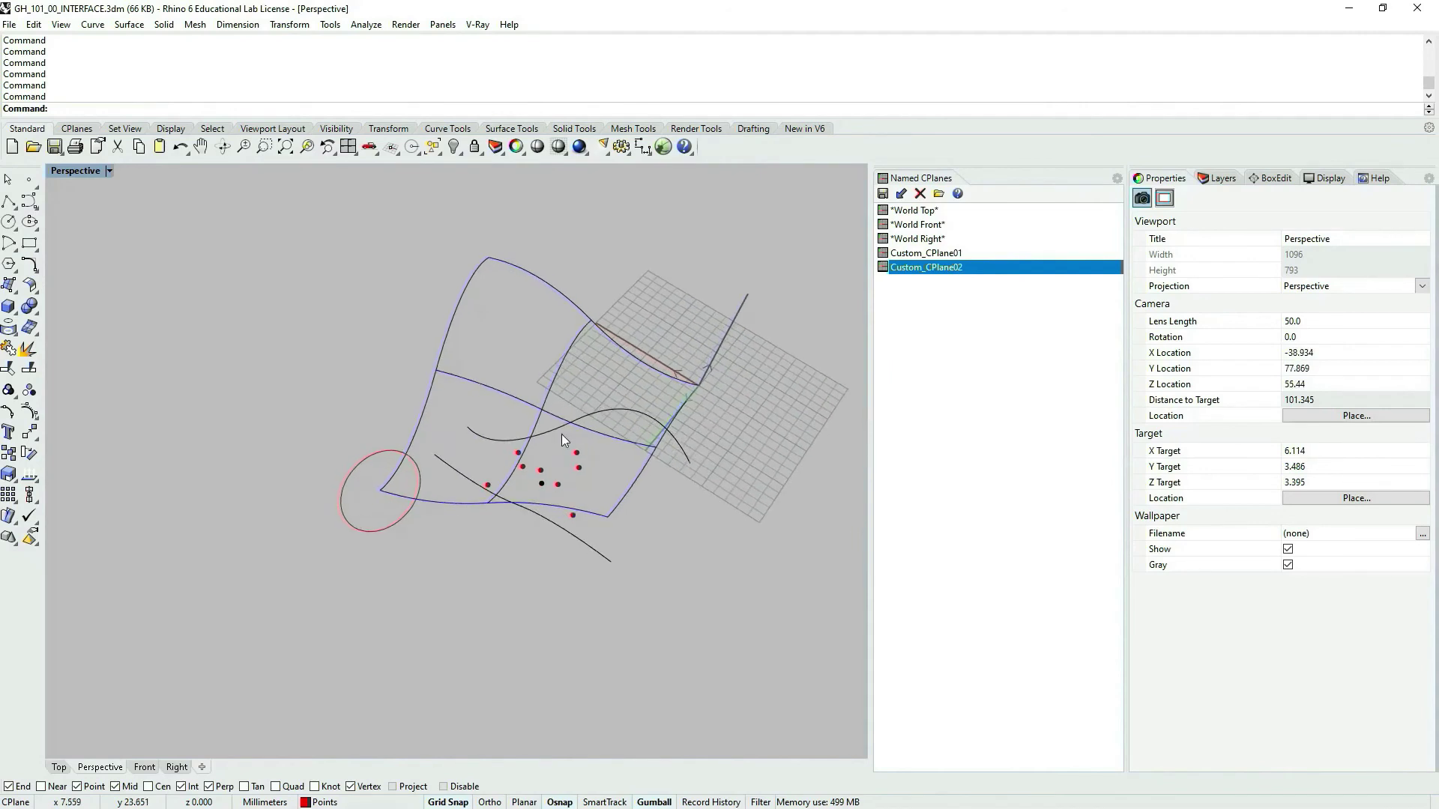
click(393, 521)
double_click(926, 253)
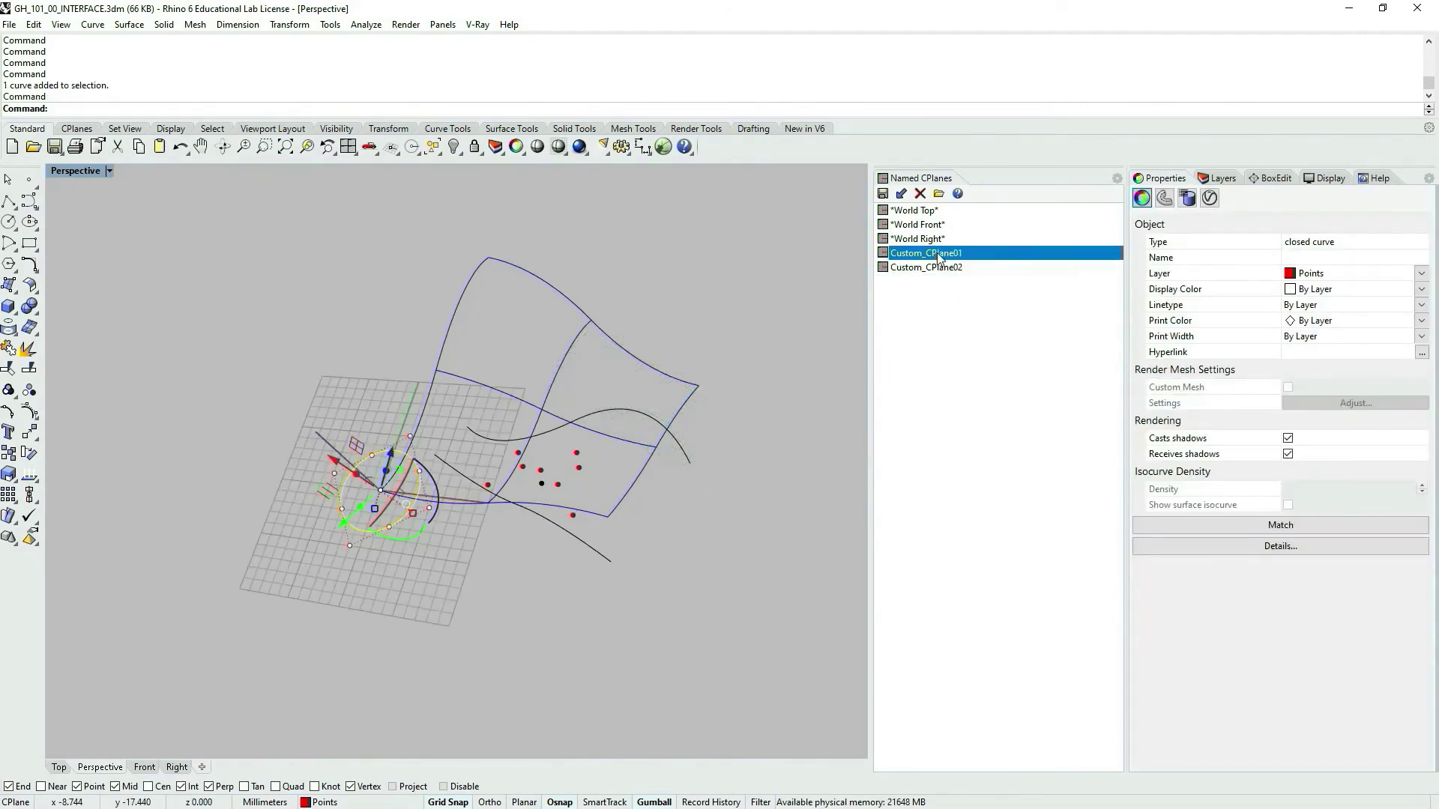
click(658, 320)
right_drag(658, 321, 533, 507)
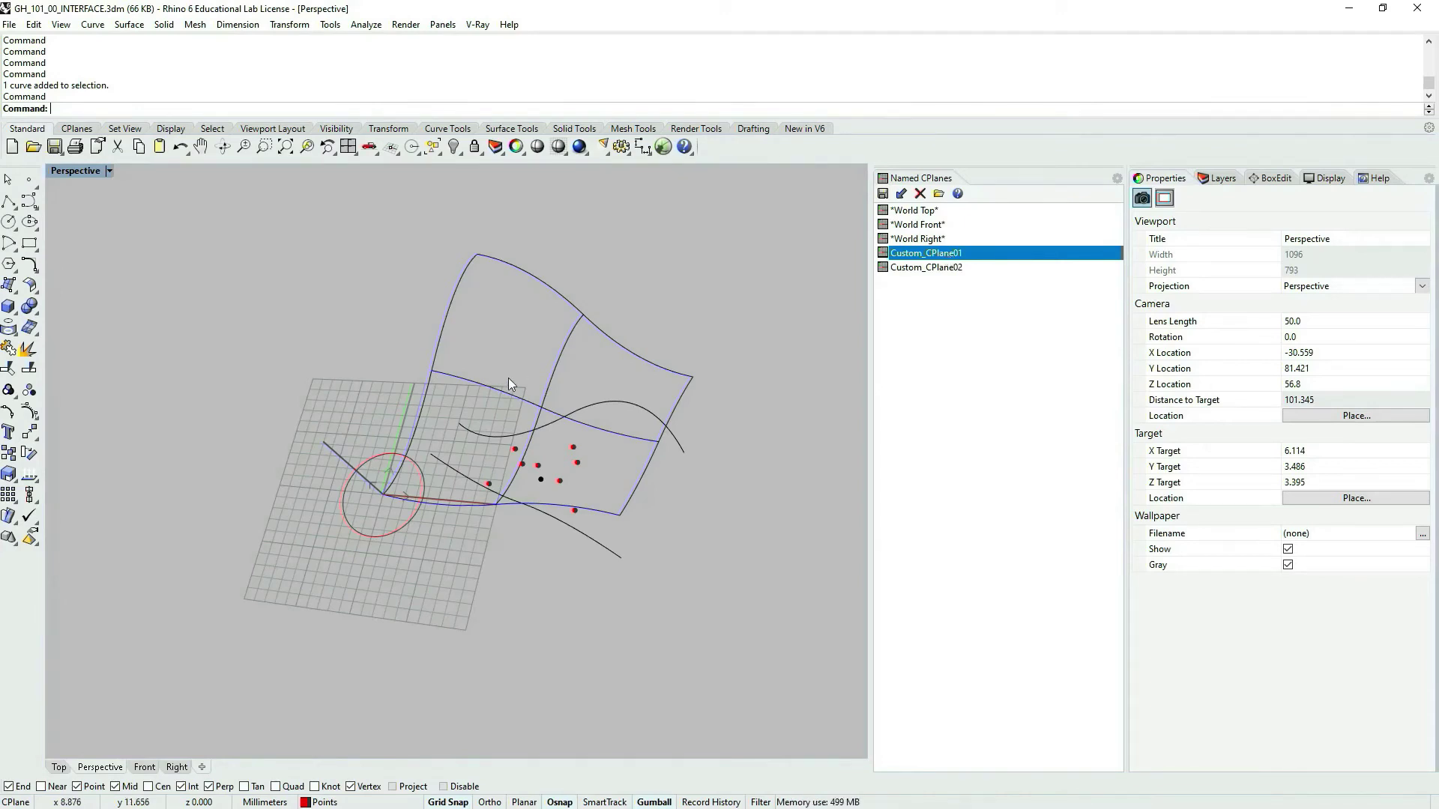
Remap the circle from Custom_CPlane01 to the named plane Custom_CPlane02 with Remap to CPlane, without copying, and deselect it.
click(405, 519)
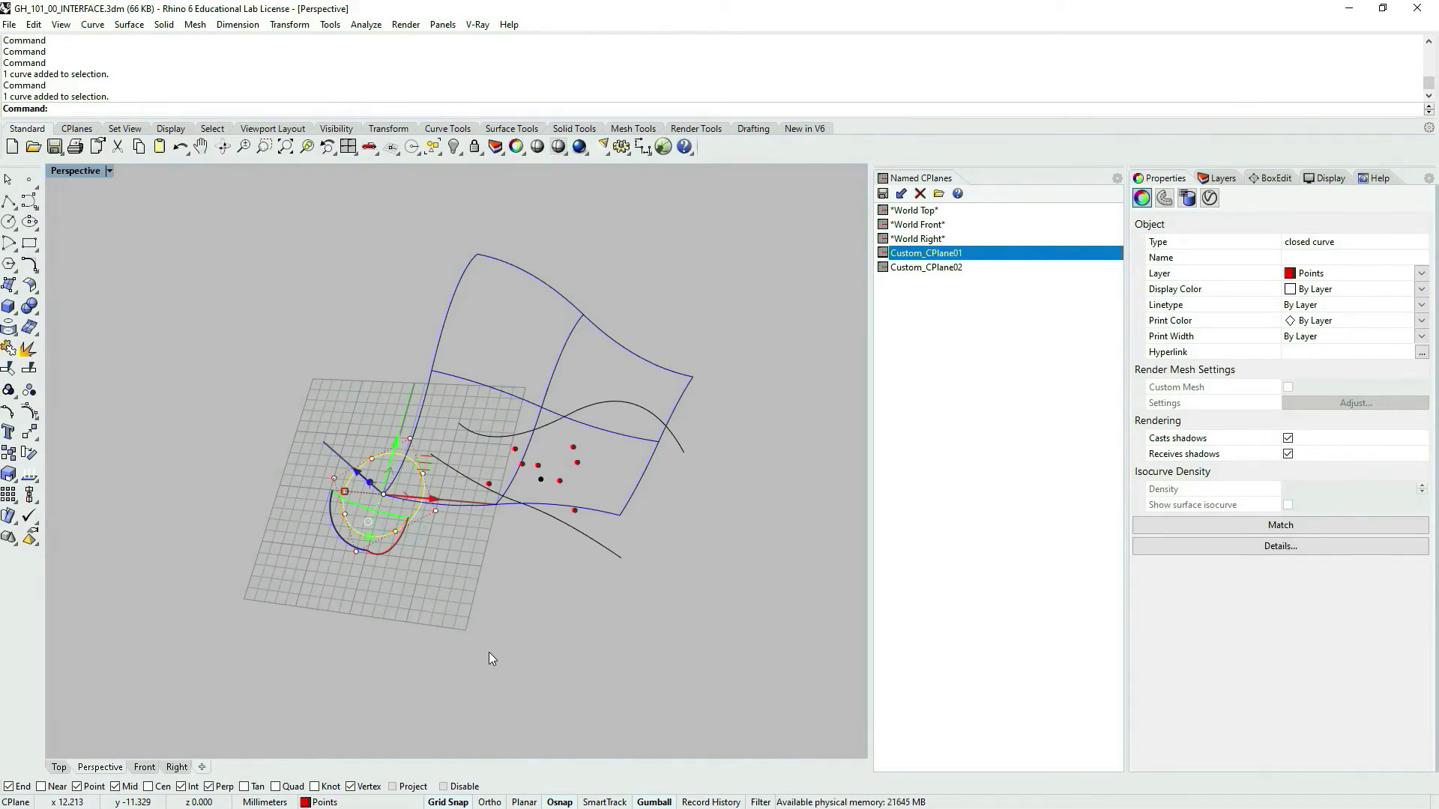
click(293, 27)
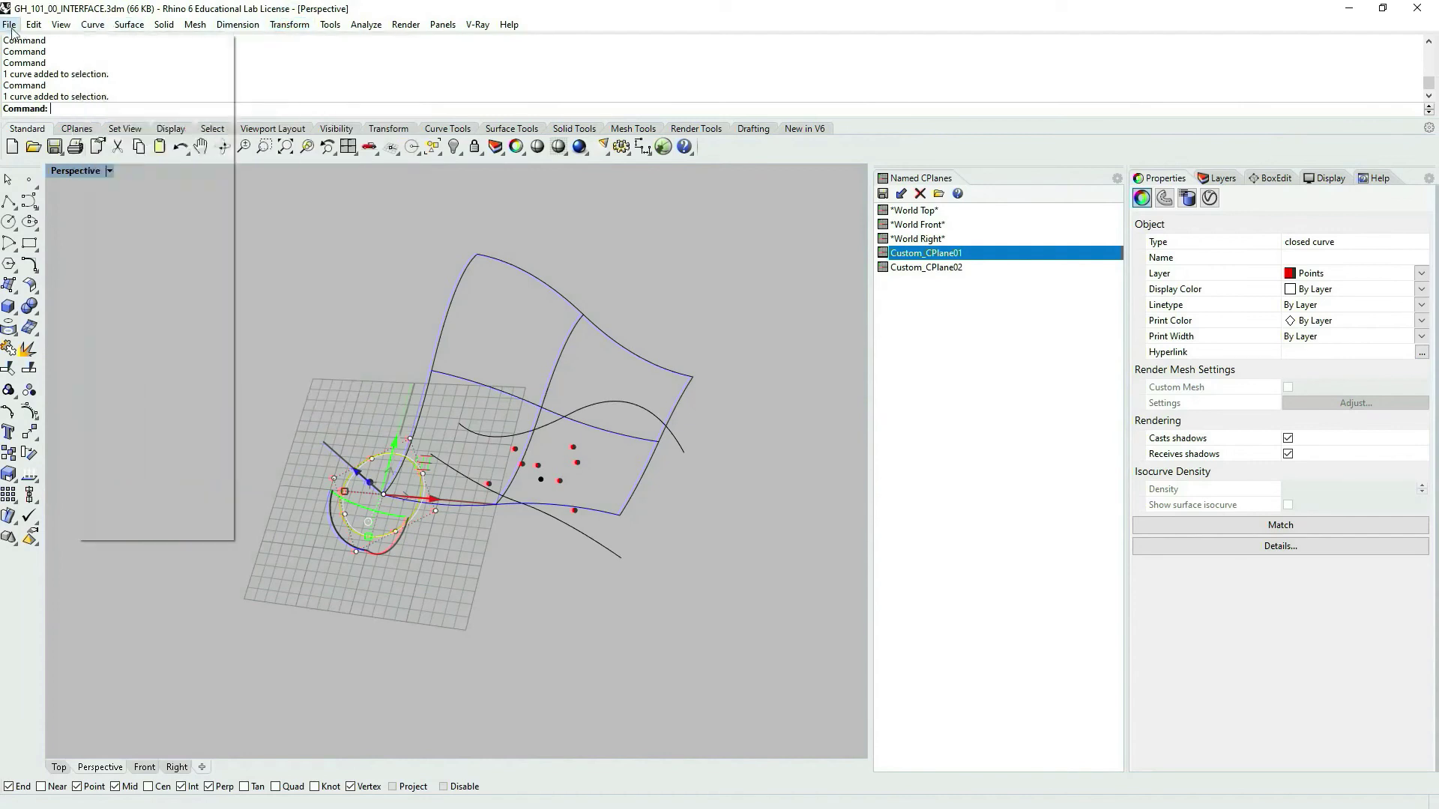
mouse_move(72, 27)
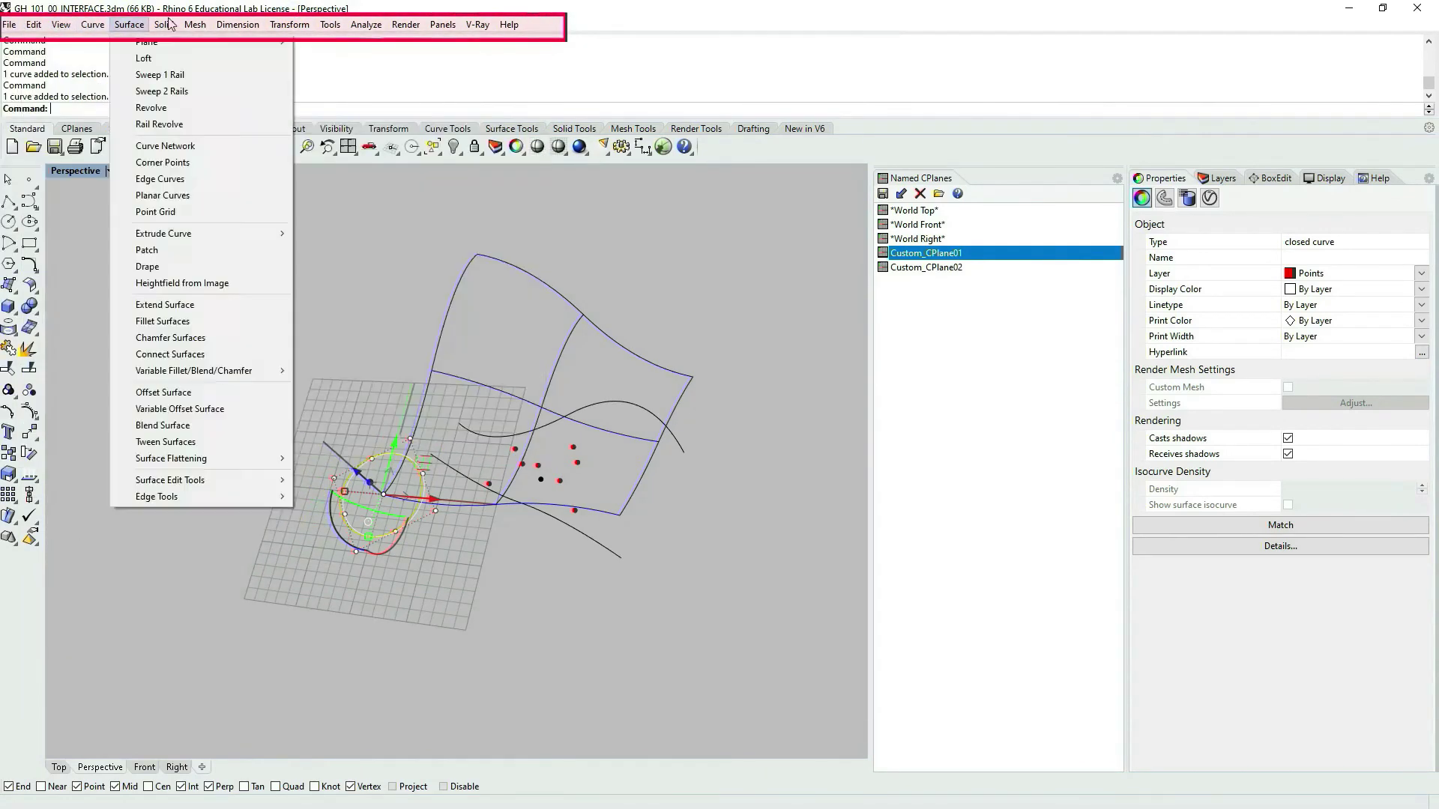
mouse_move(284, 30)
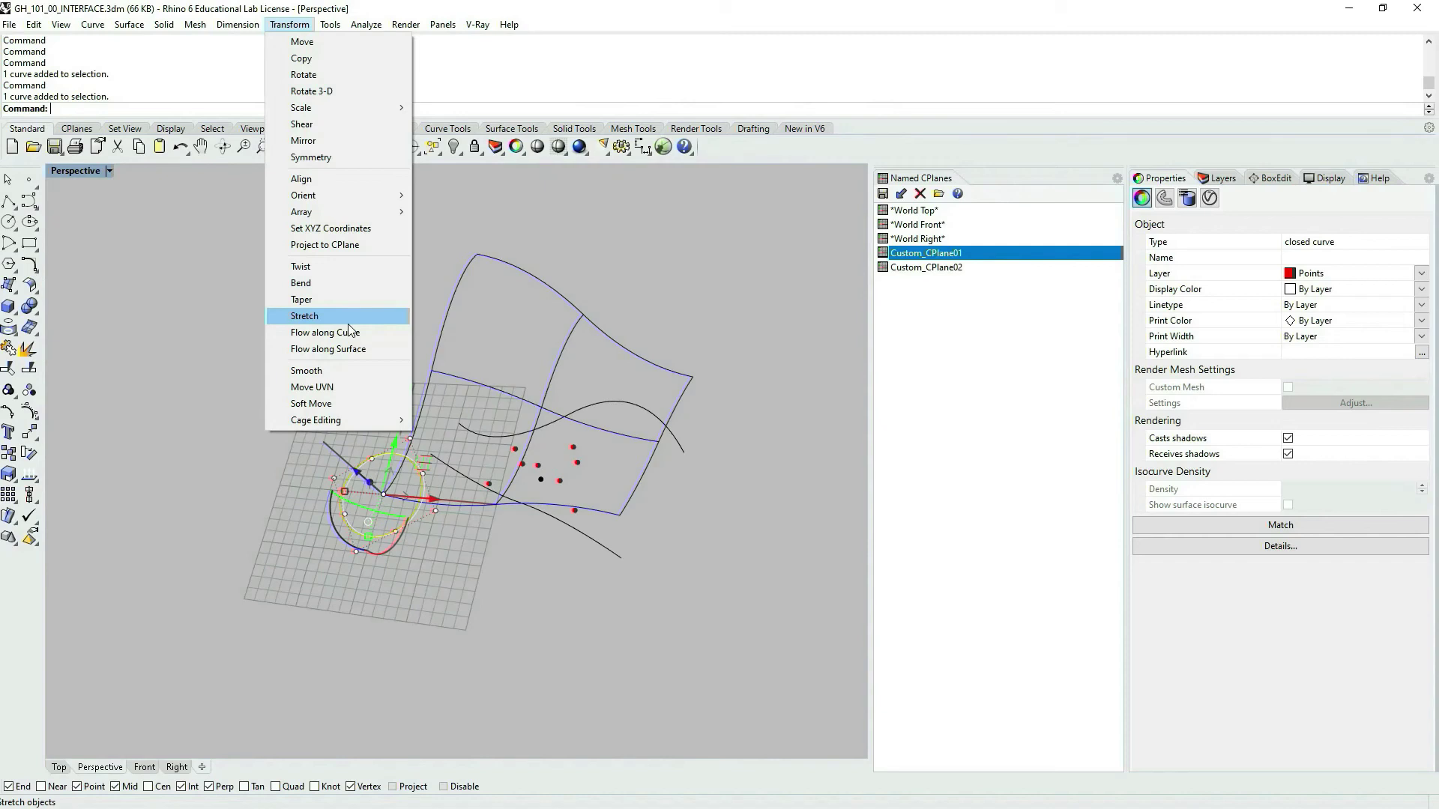
mouse_move(393, 195)
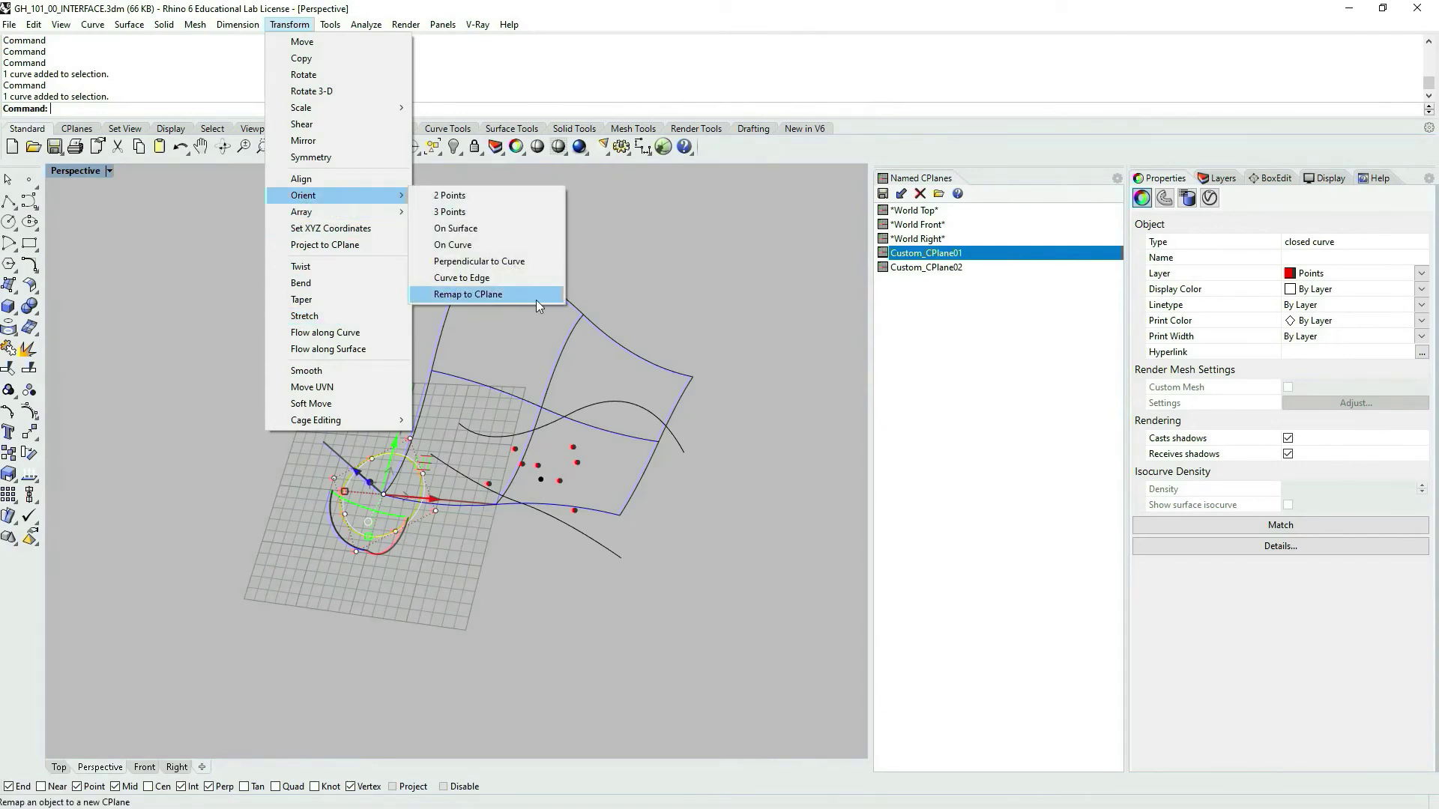
click(475, 295)
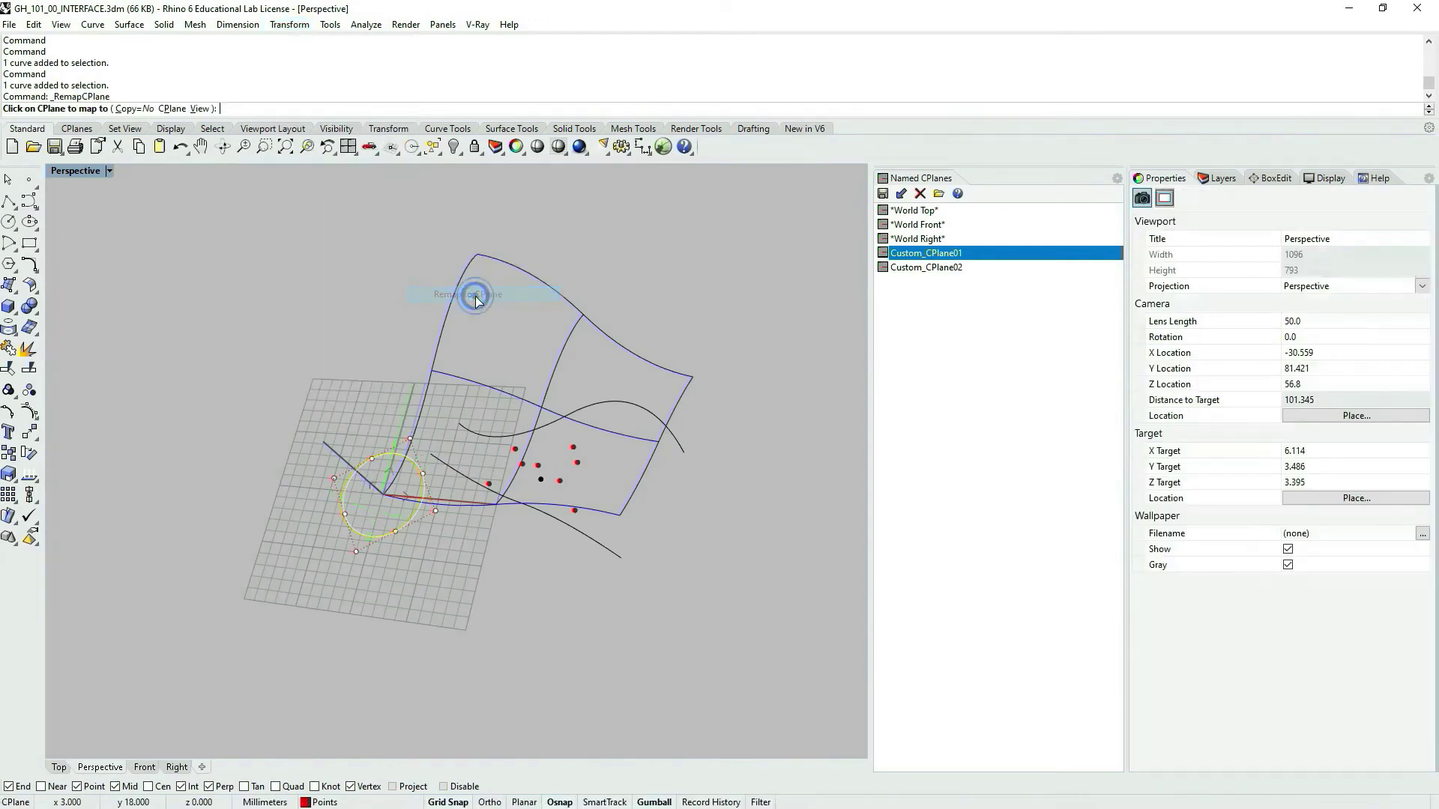
click(179, 112)
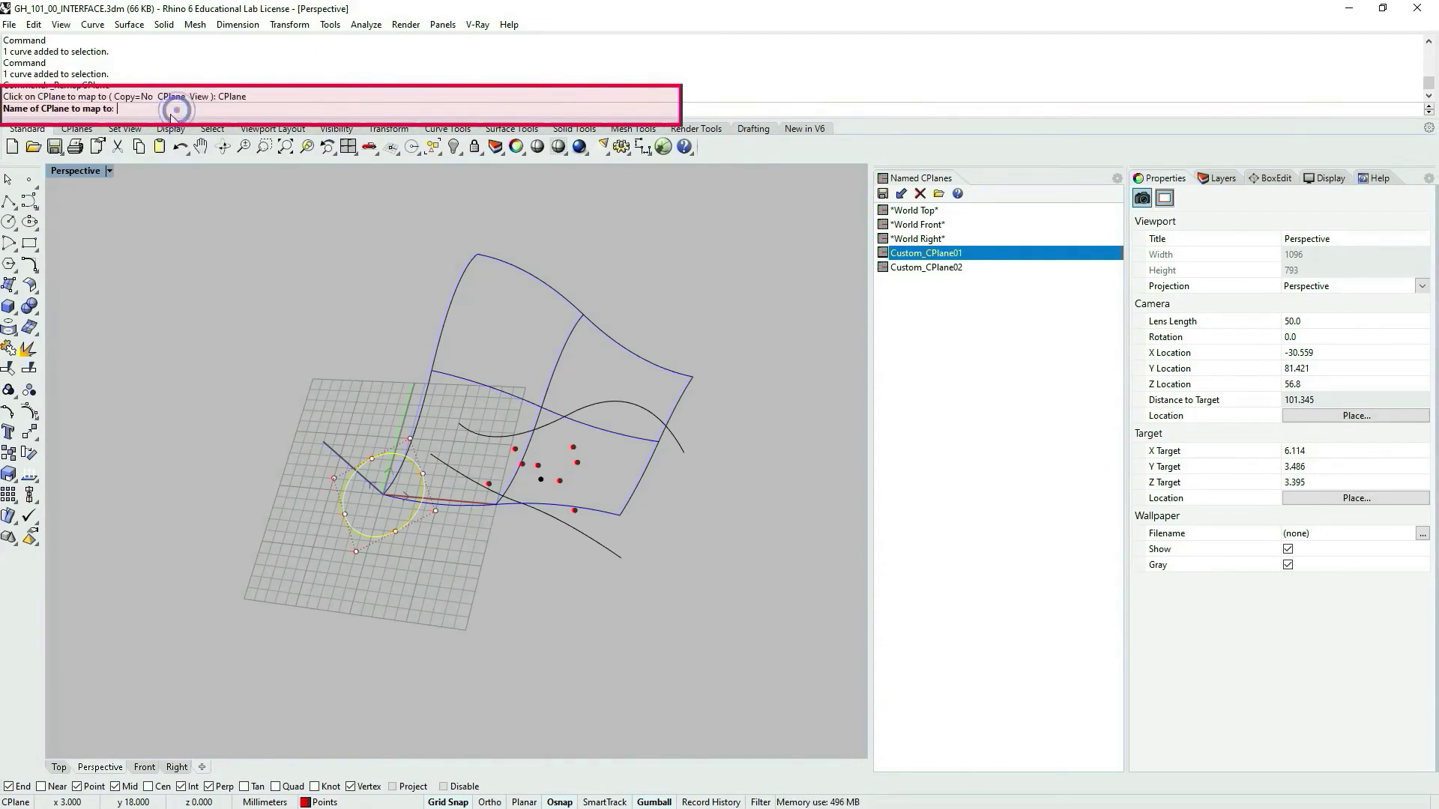
click(919, 270)
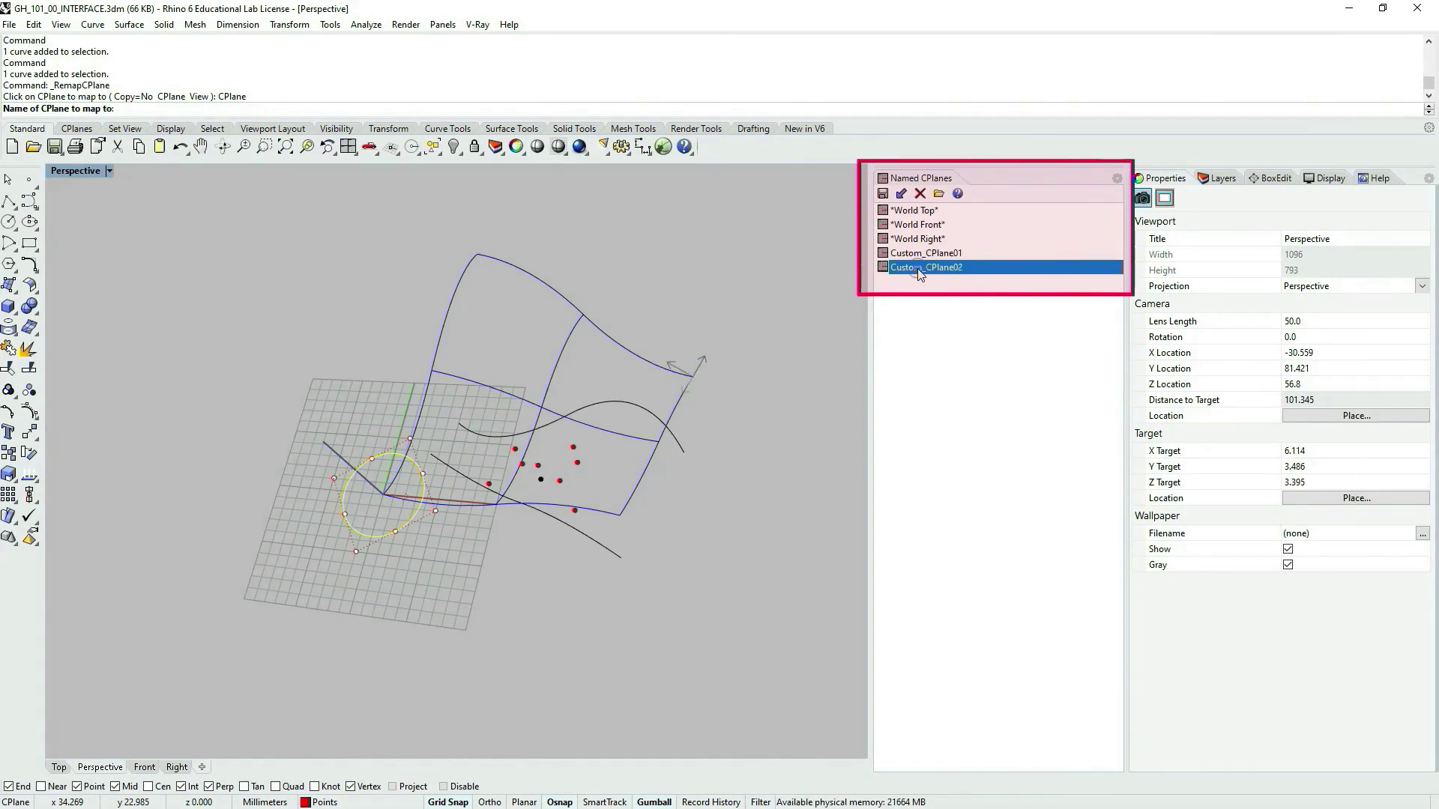
double_click(920, 272)
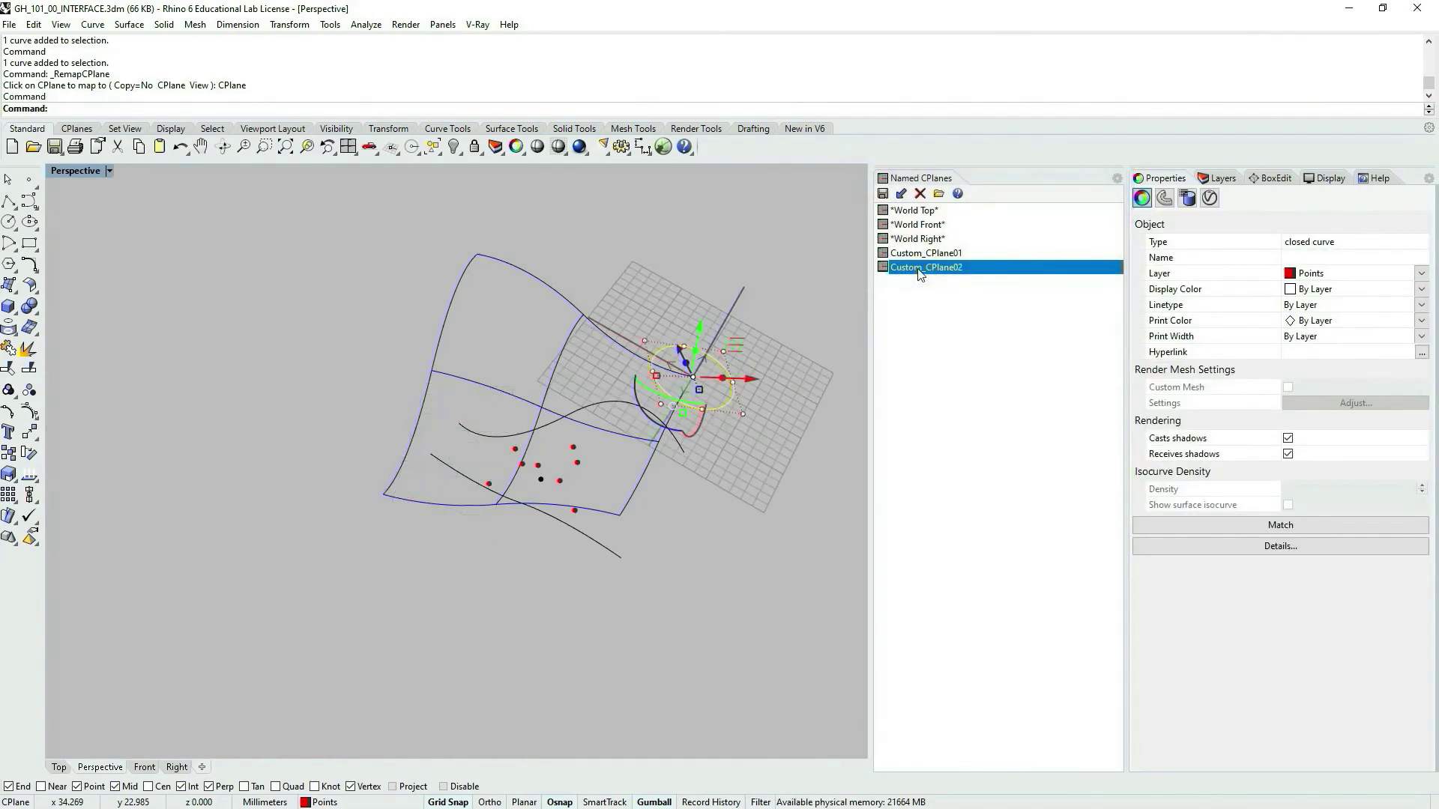
click(399, 356)
Restore the World Top construction plane in the Perspective viewport.
right_drag(576, 430, 472, 499)
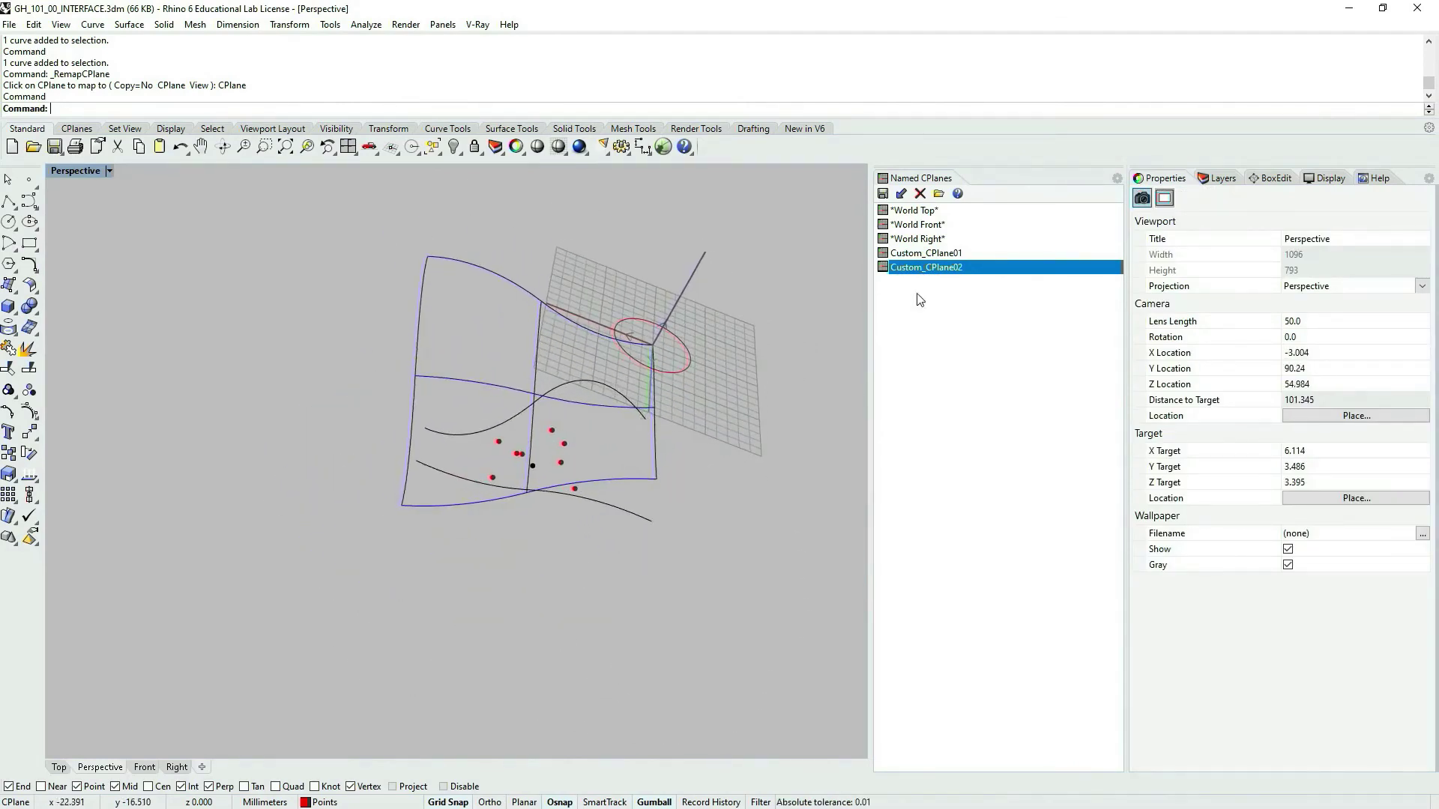
double_click(912, 212)
right_drag(507, 459, 837, 611)
scroll(646, 452, up, 3)
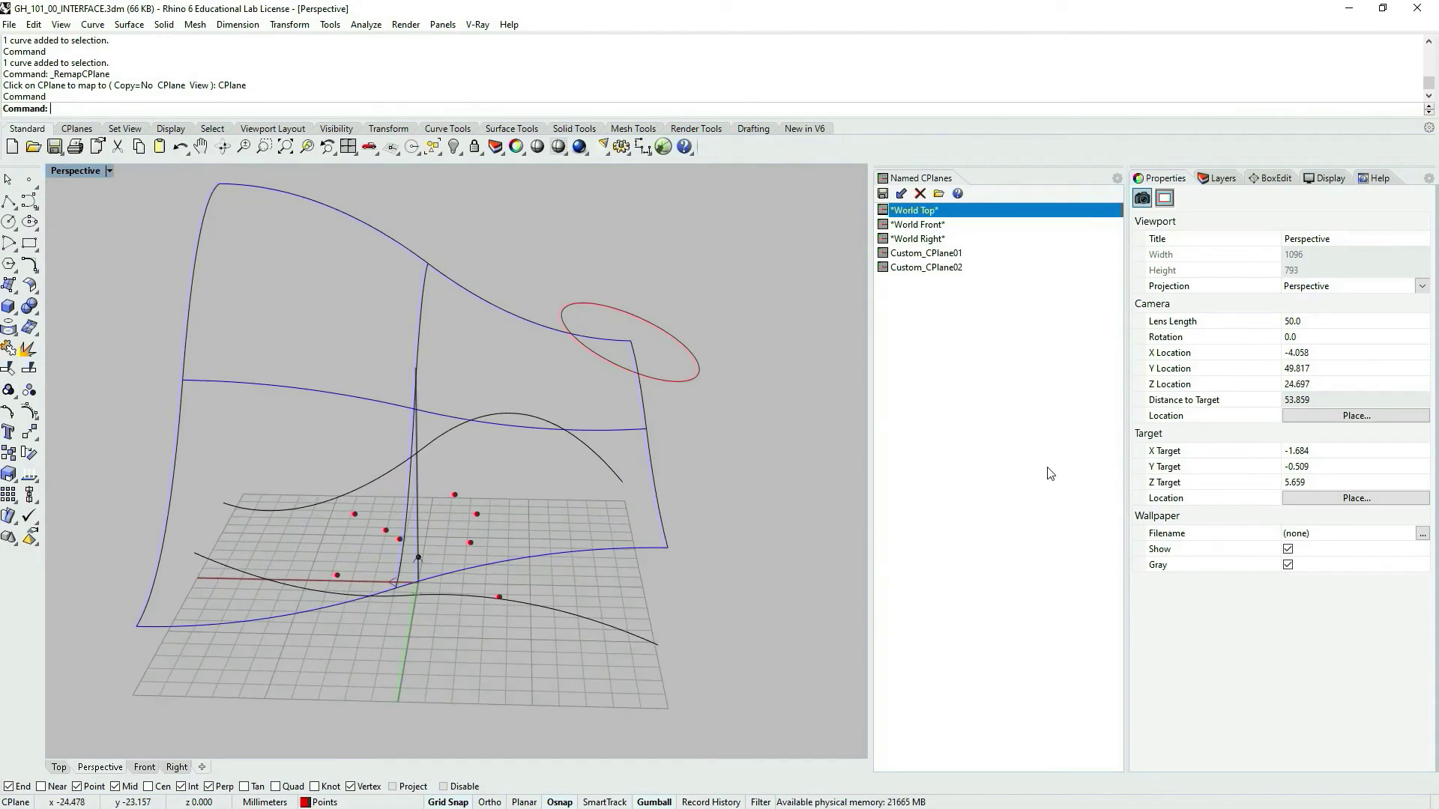
scroll(623, 460, down, 3)
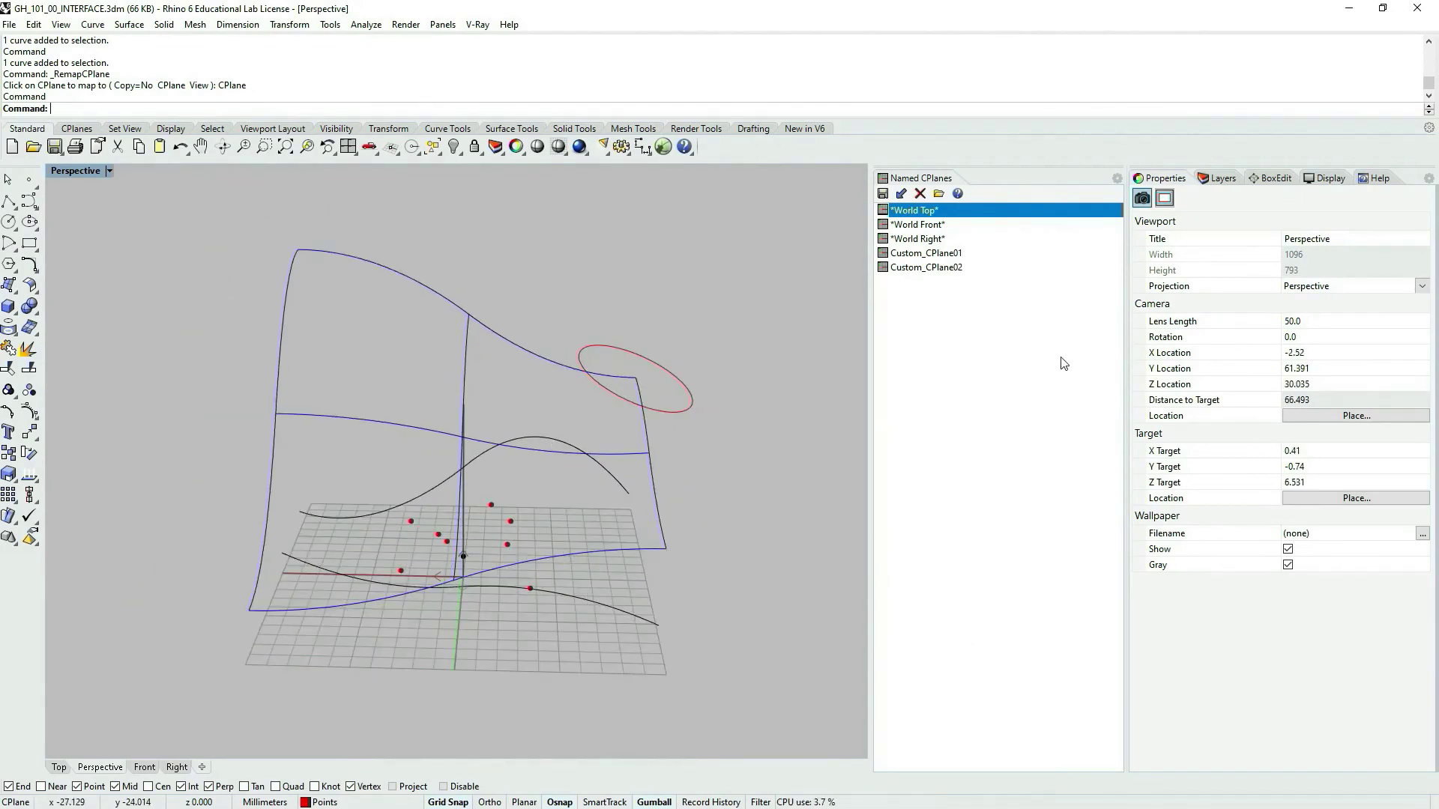